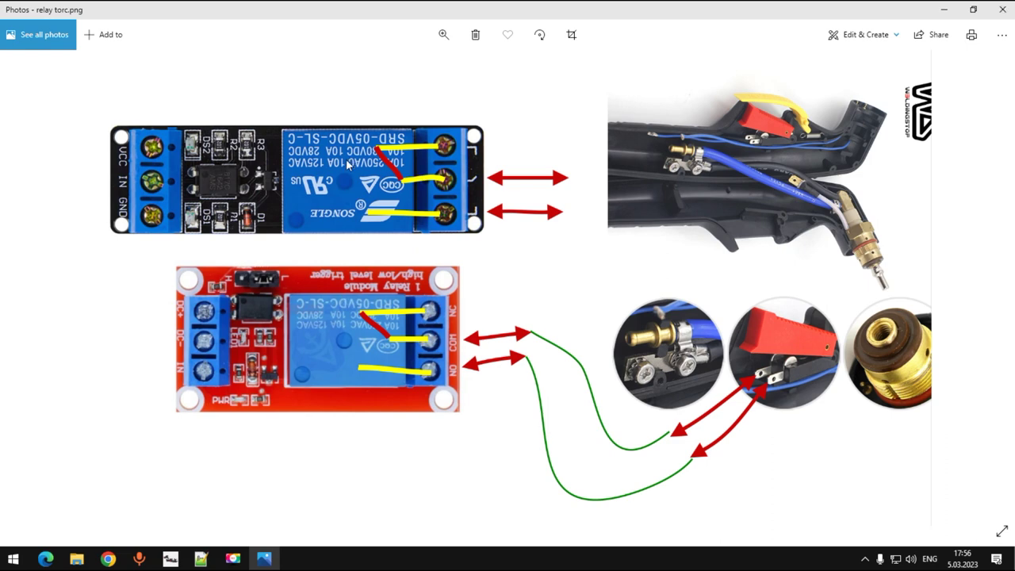
- Examine the power supply picture guc kaynagi.jpg and the controller picture mach3 usb board 5-800.jpg from the res folder
click(1003, 10)
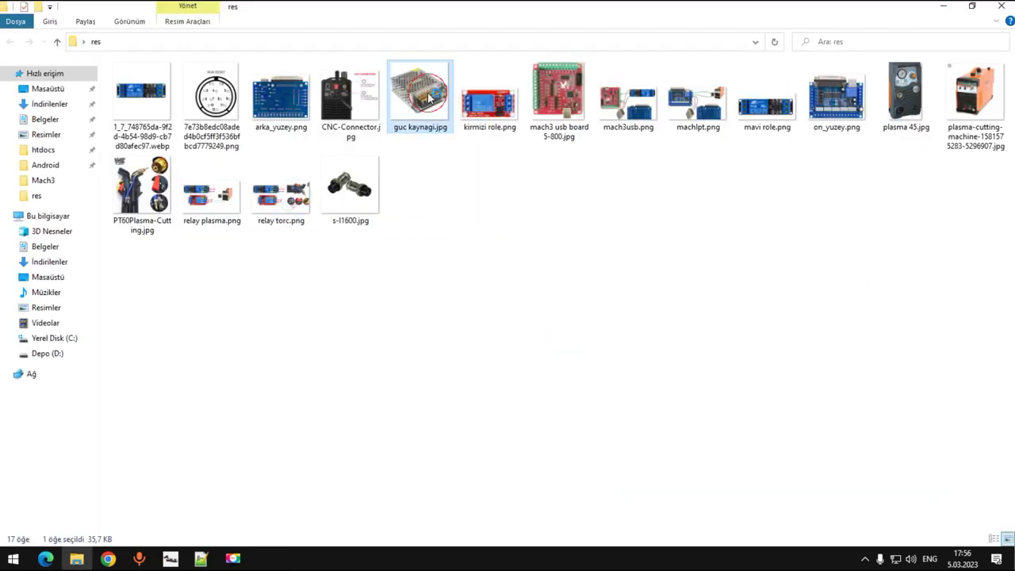
double_click(427, 94)
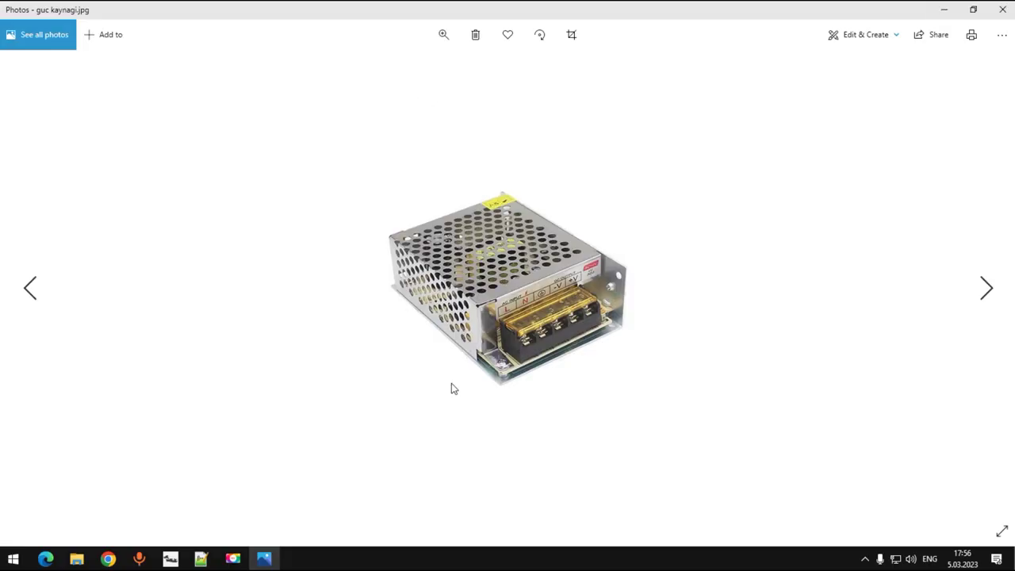
click(77, 559)
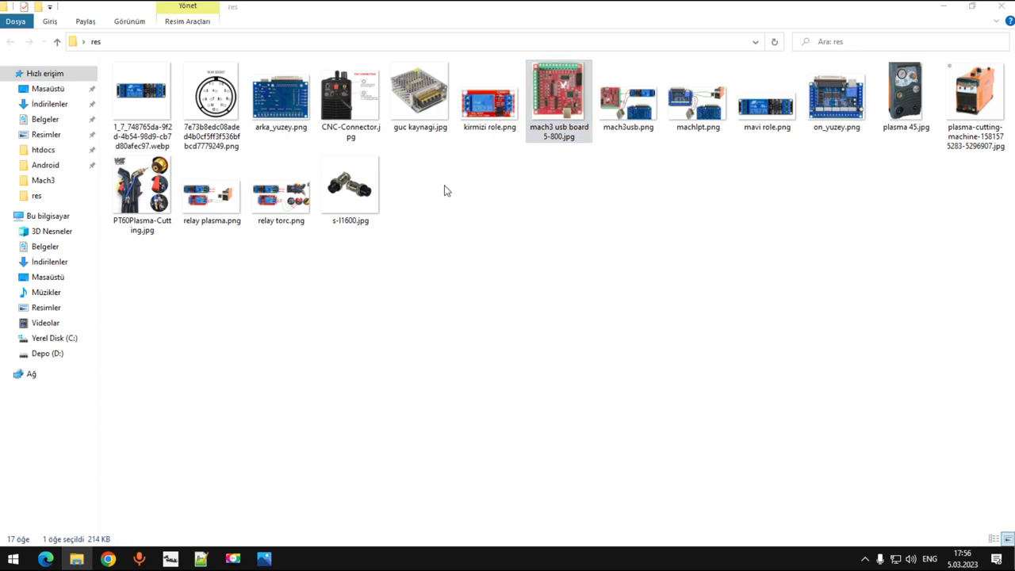
key(Return)
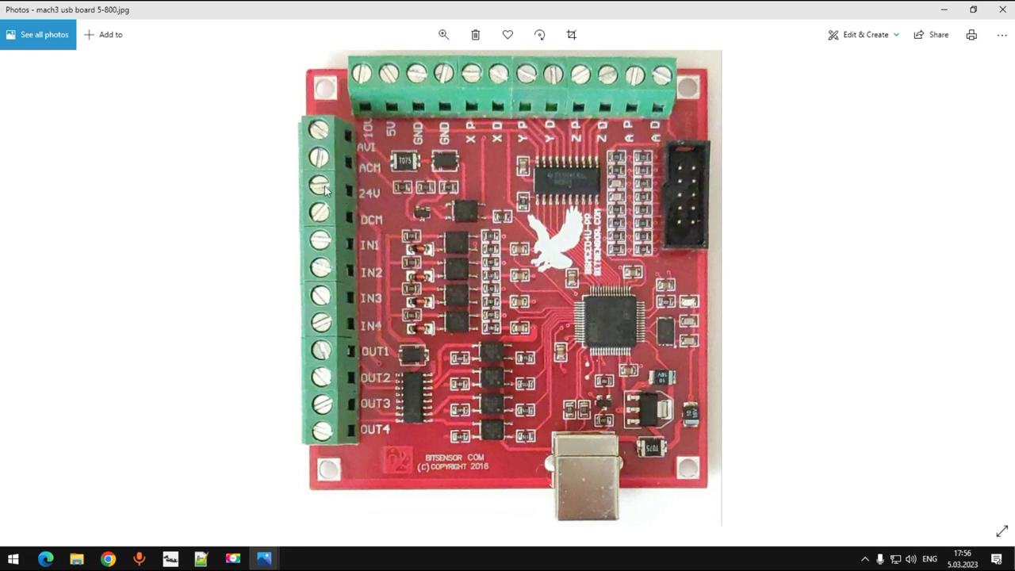
click(1010, 9)
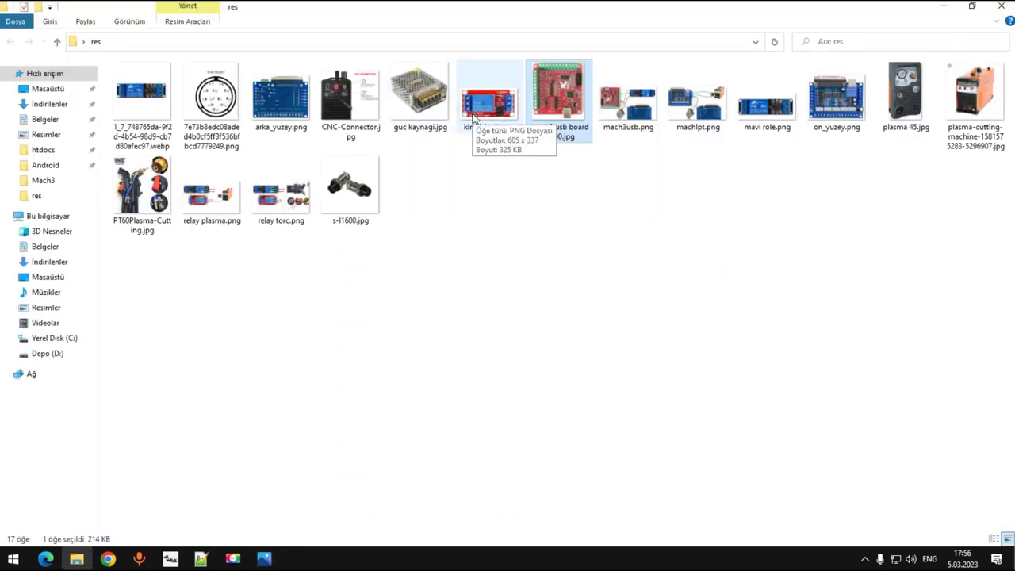
click(420, 95)
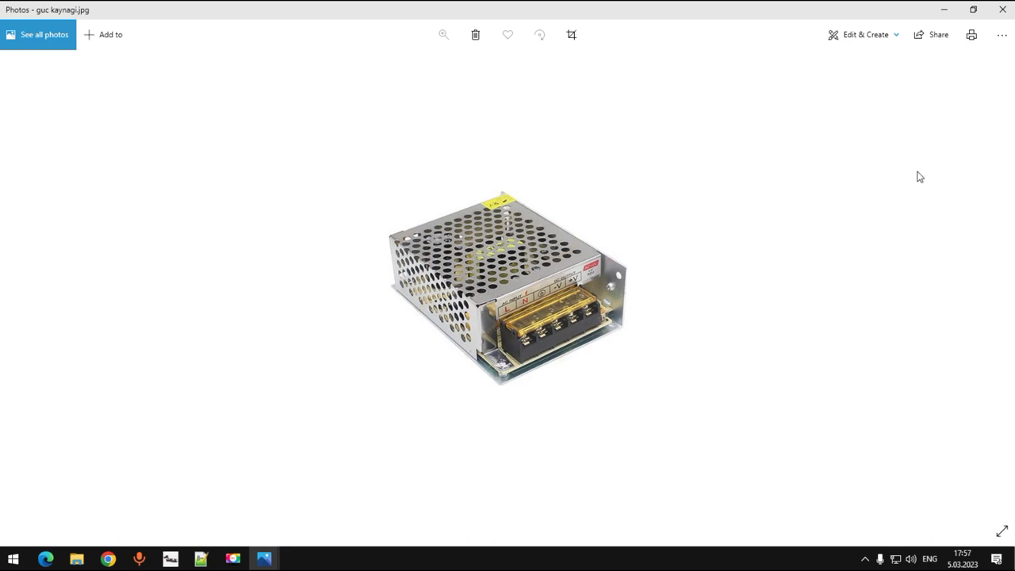
click(1002, 10)
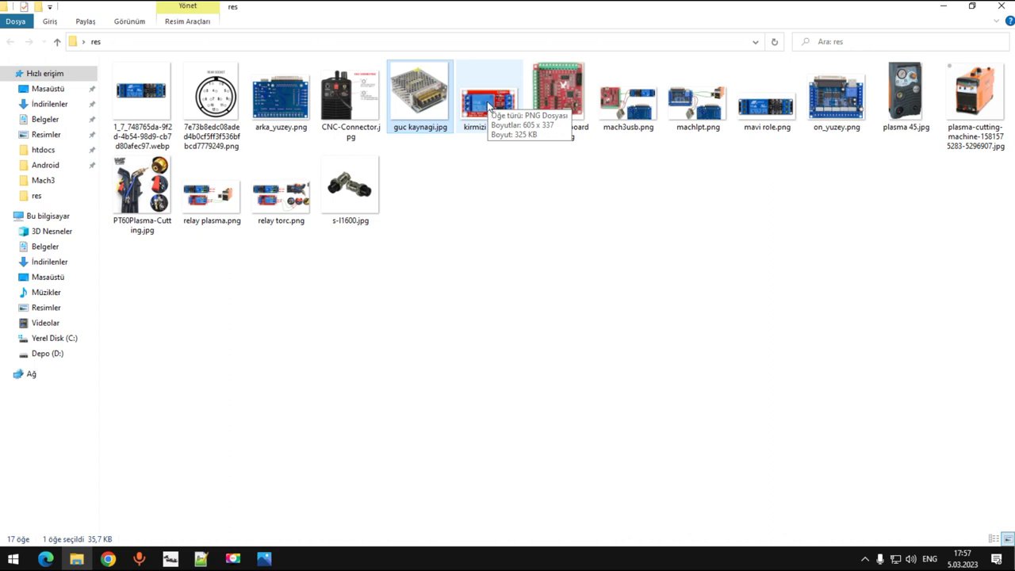
click(560, 92)
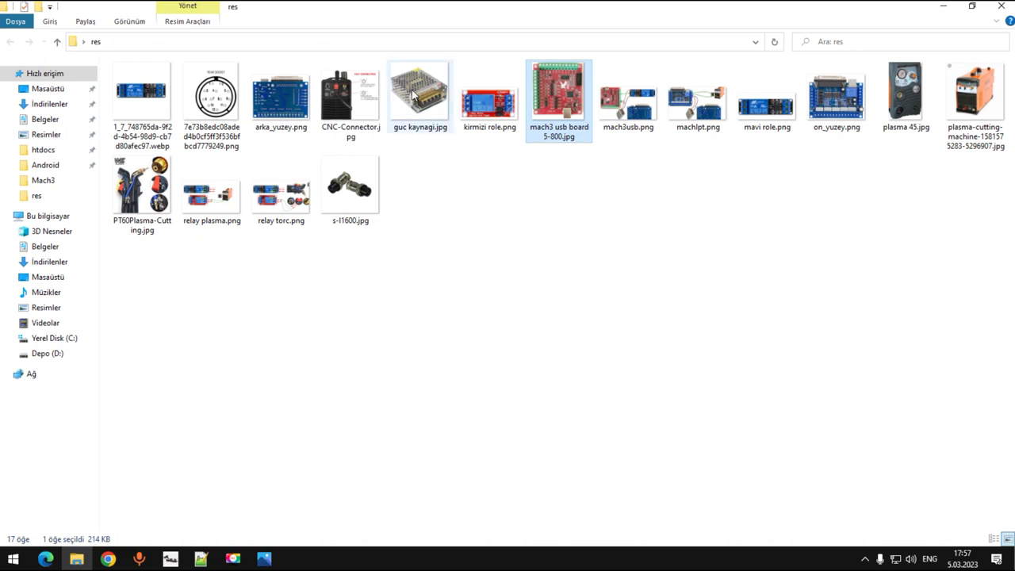
click(492, 111)
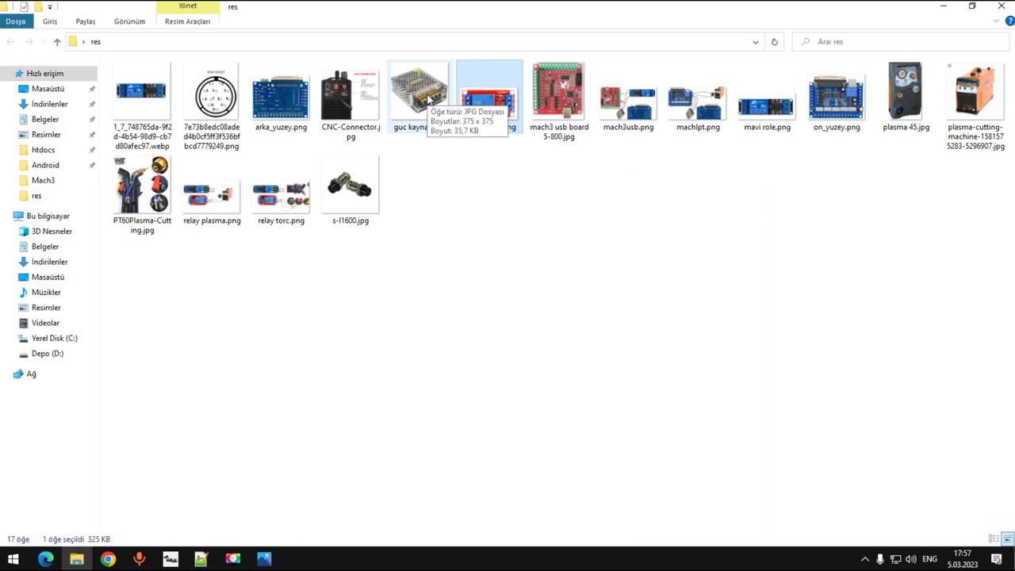
- Examine the mach3usb.png and machlpt.png wiring diagrams, along with the two-pin connector and the orange plasma cutter's front sockets
key(alt+Tab)
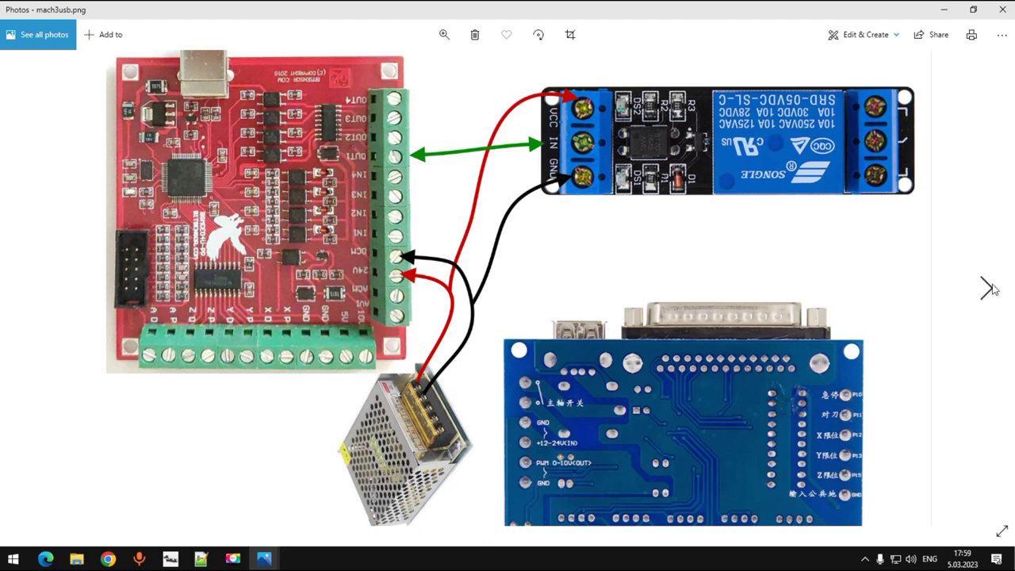
click(989, 287)
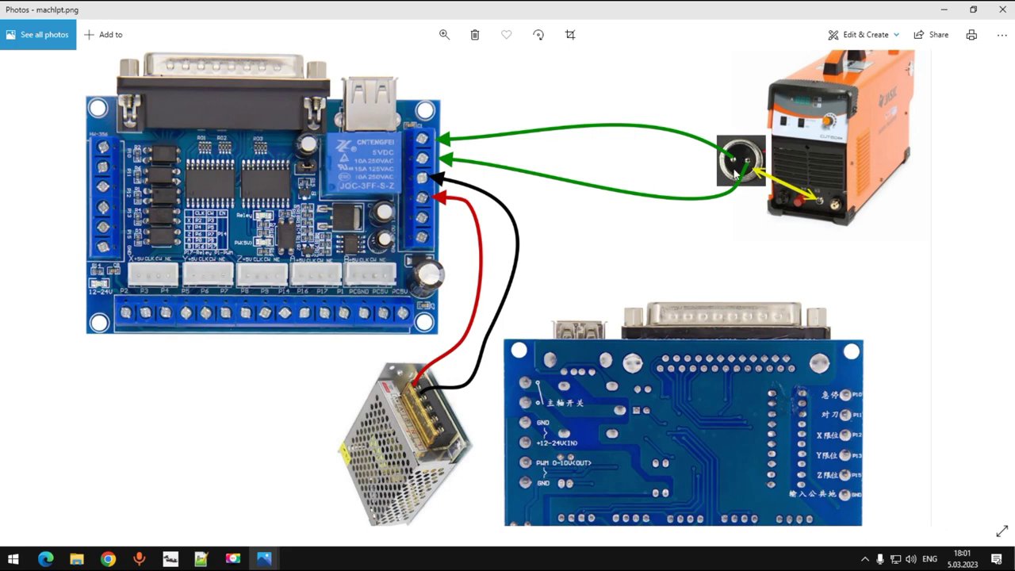
key(Right)
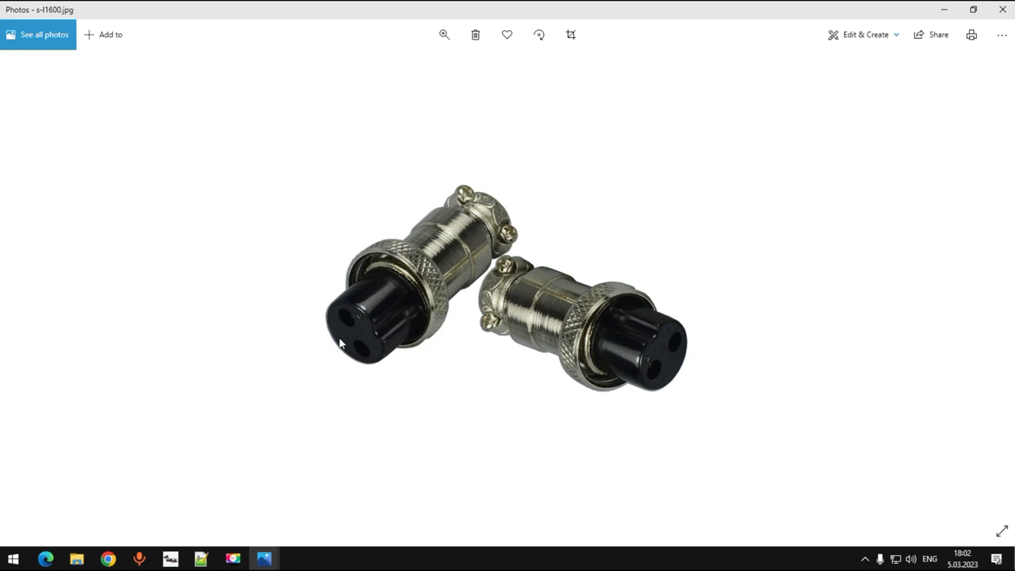
click(1004, 13)
double_click(975, 100)
double_click(450, 321)
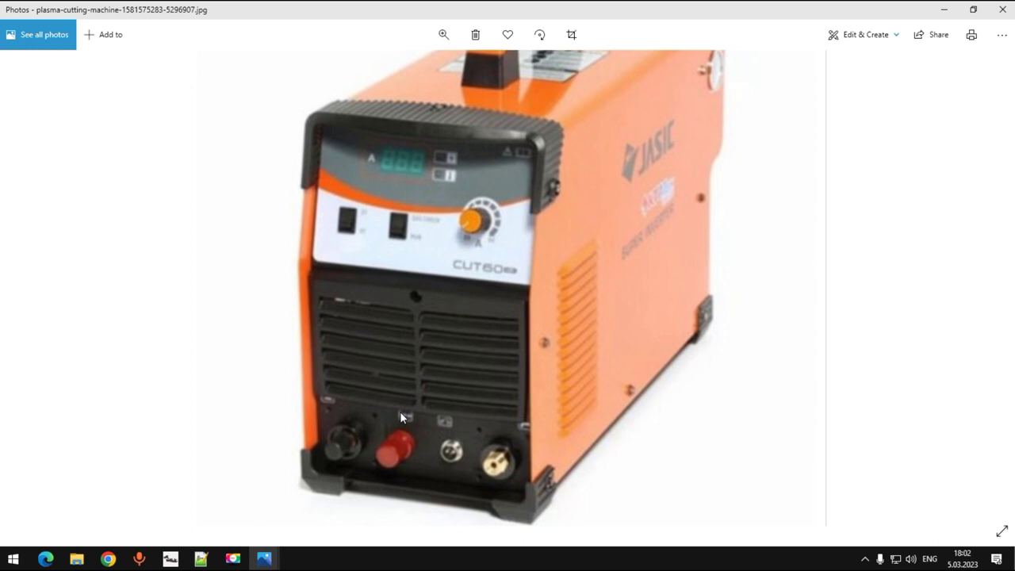
- Close the plasma cutter picture and review the machlpt.png and mach3usb.png wiring diagrams again
key(alt+F4)
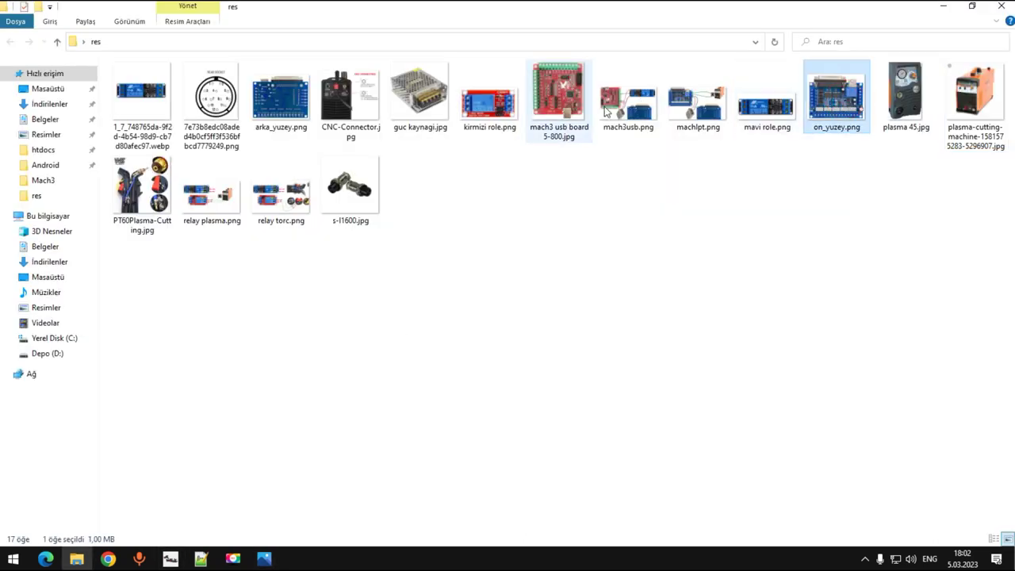
click(632, 109)
key(Right)
key(Return)
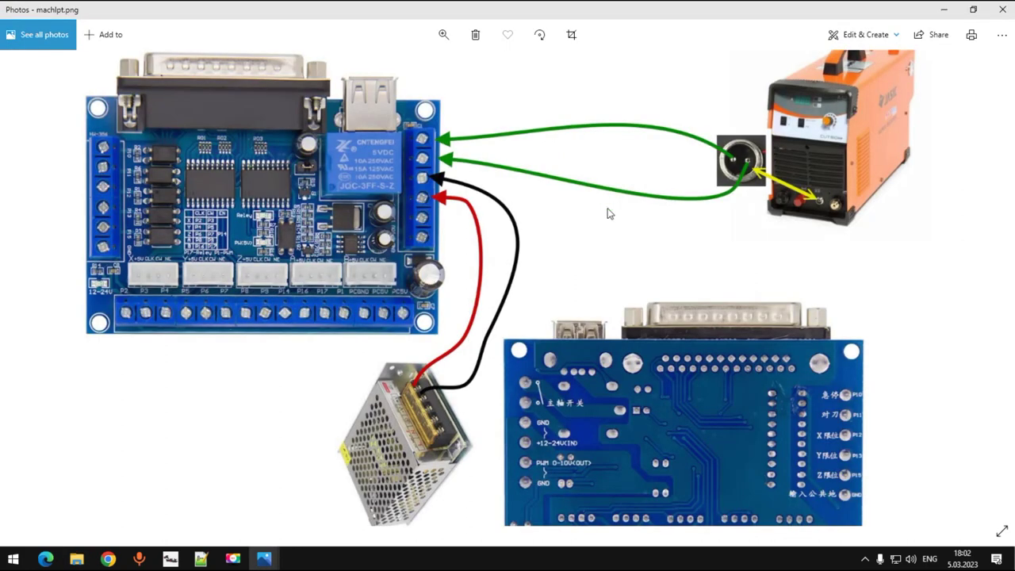
key(Left)
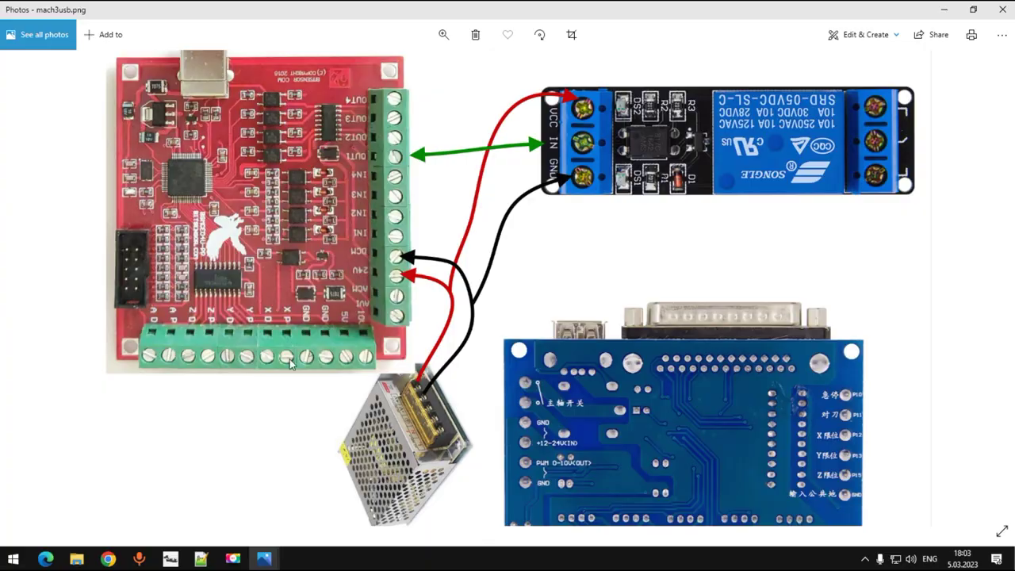
- Switch to Mach3 and load the plasma screen set that has the Cycle Start, Feed Hold and Torch On/Off F5 controls
key(alt+Tab)
click(121, 20)
click(150, 33)
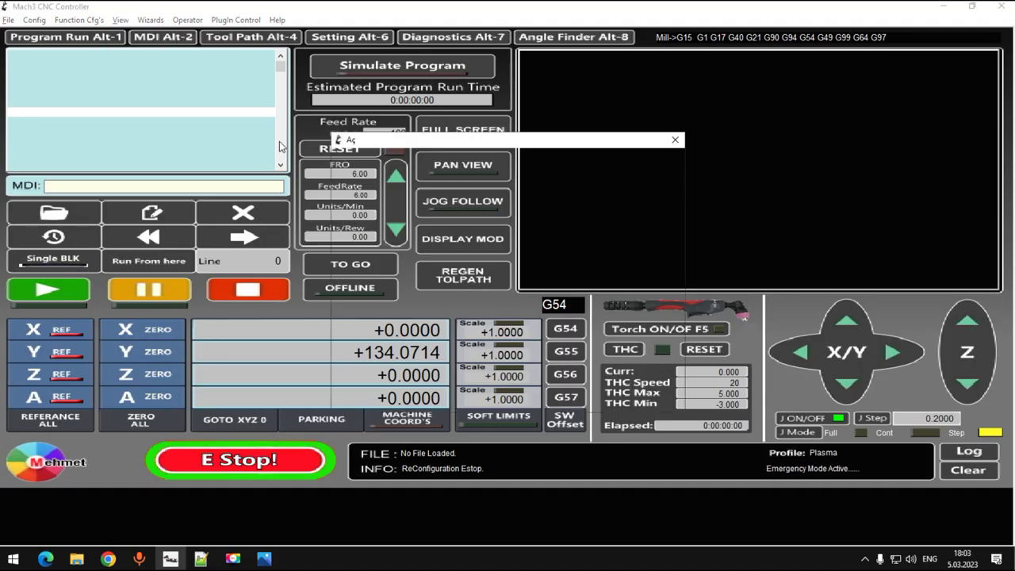
scroll(421, 301, down, 1)
click(427, 325)
click(655, 368)
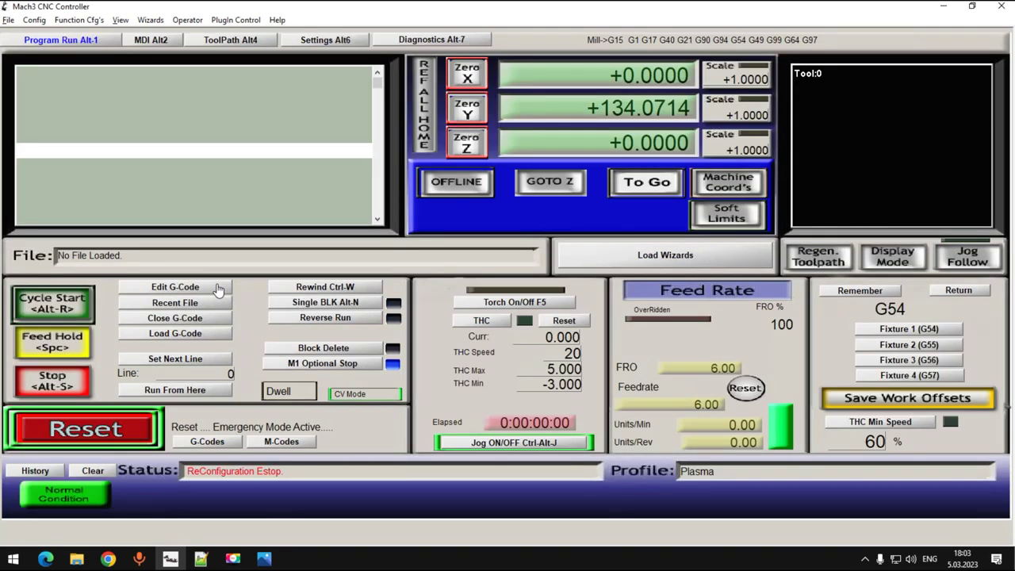
- Open the Ports and Pins configuration and go through Output #1 to Output #6 in the output signals
click(34, 20)
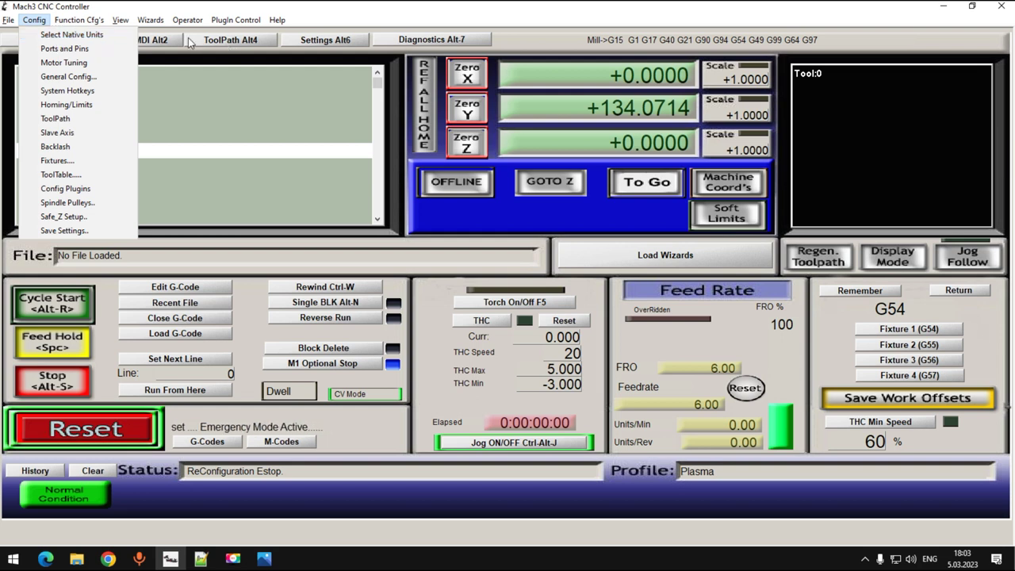
click(57, 49)
drag(539, 148, 528, 114)
click(441, 145)
drag(646, 184, 645, 201)
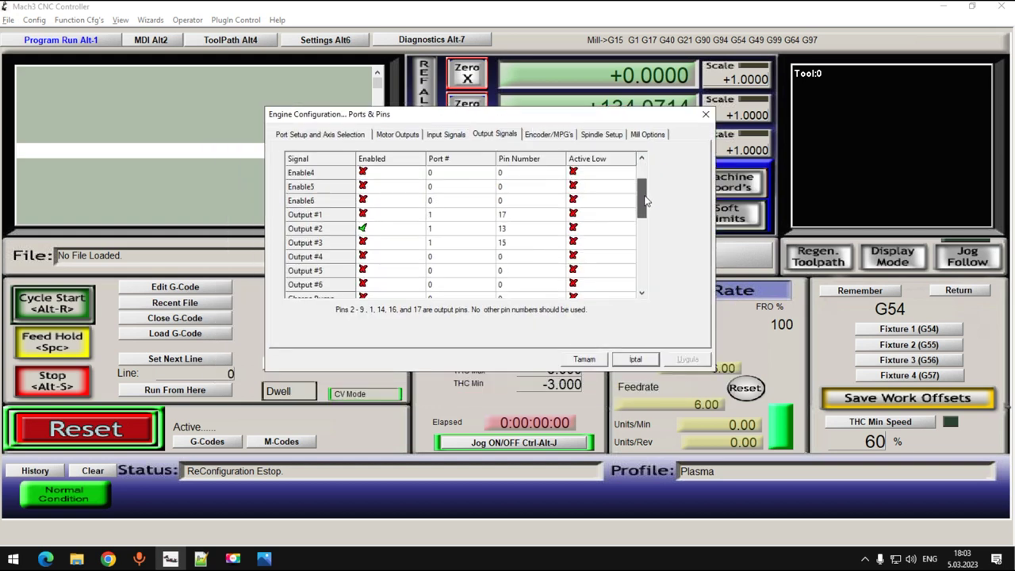
drag(645, 211, 645, 212)
click(324, 269)
click(322, 229)
click(324, 241)
click(322, 257)
click(321, 270)
click(324, 201)
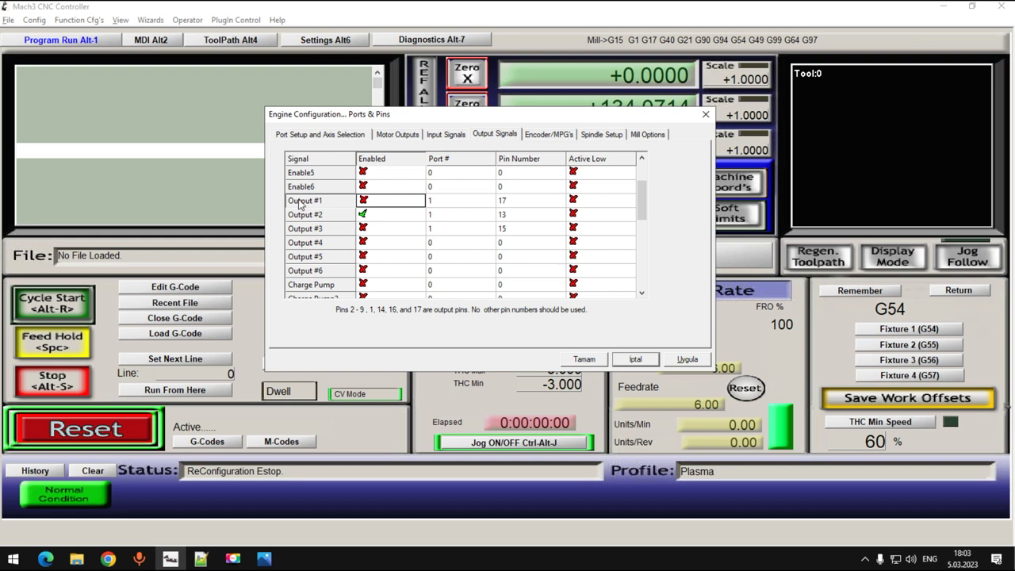
- Disable Output #2 in the output signals
click(333, 214)
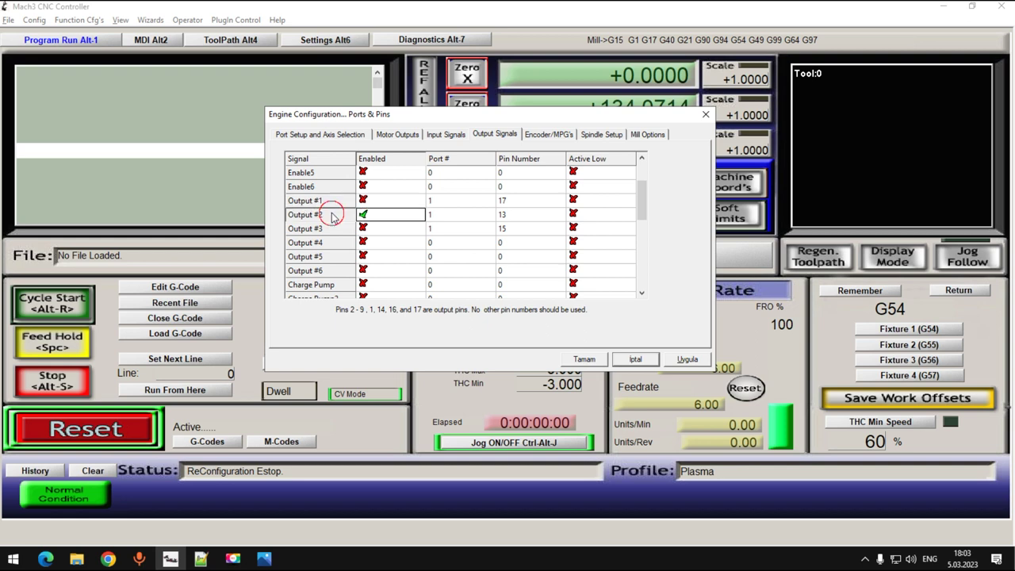
click(332, 230)
double_click(334, 216)
click(322, 272)
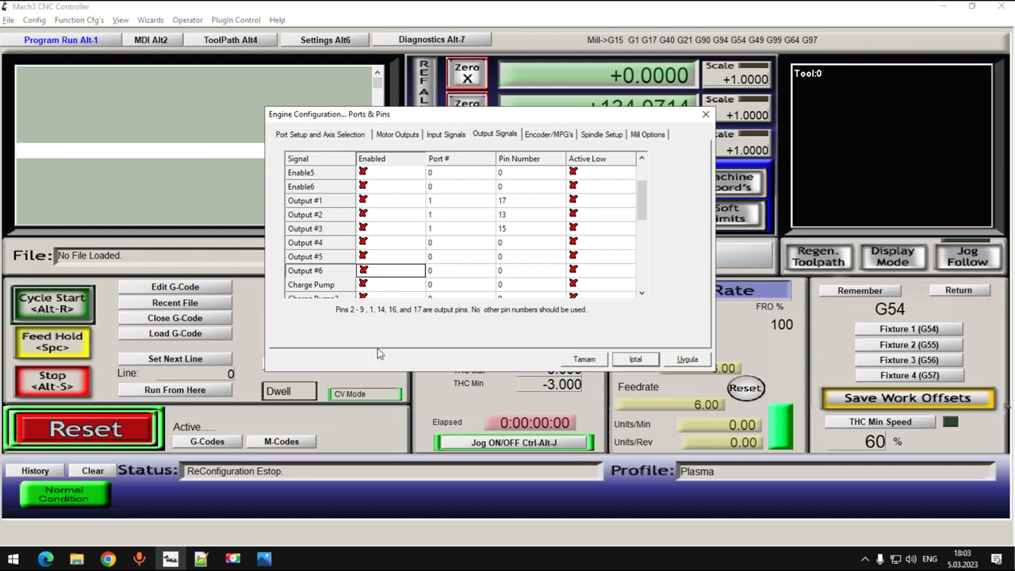
click(308, 229)
click(323, 203)
click(321, 228)
click(323, 248)
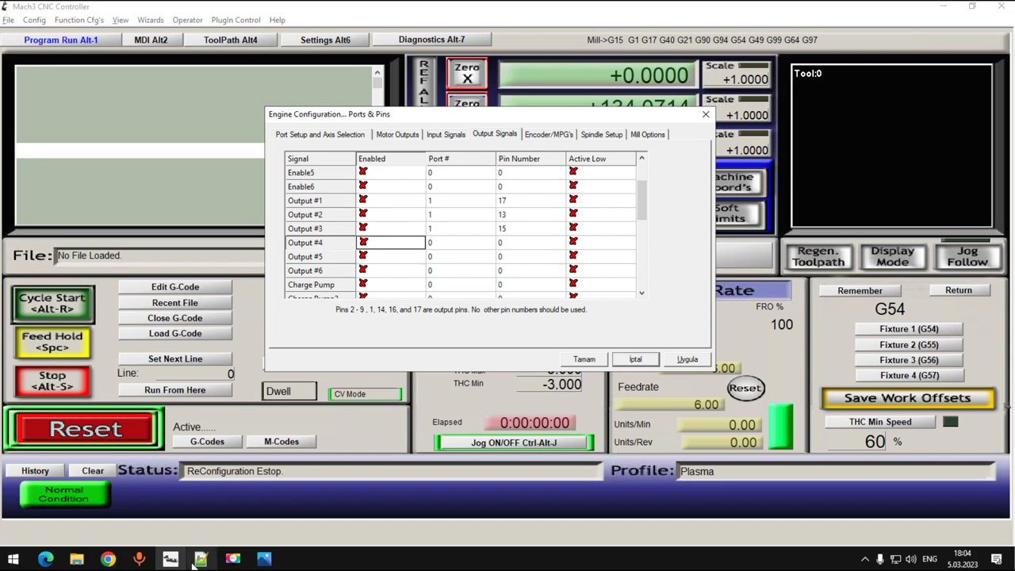
- Check the mach3usb.png wiring diagram for the relay output and enable Output #1 in Mach3's output signals
click(264, 558)
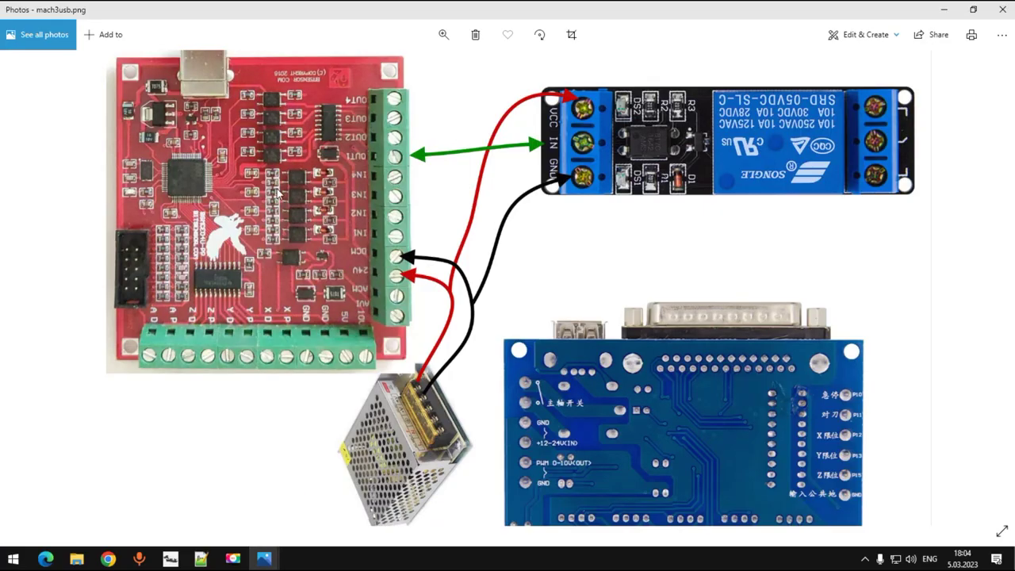
click(170, 559)
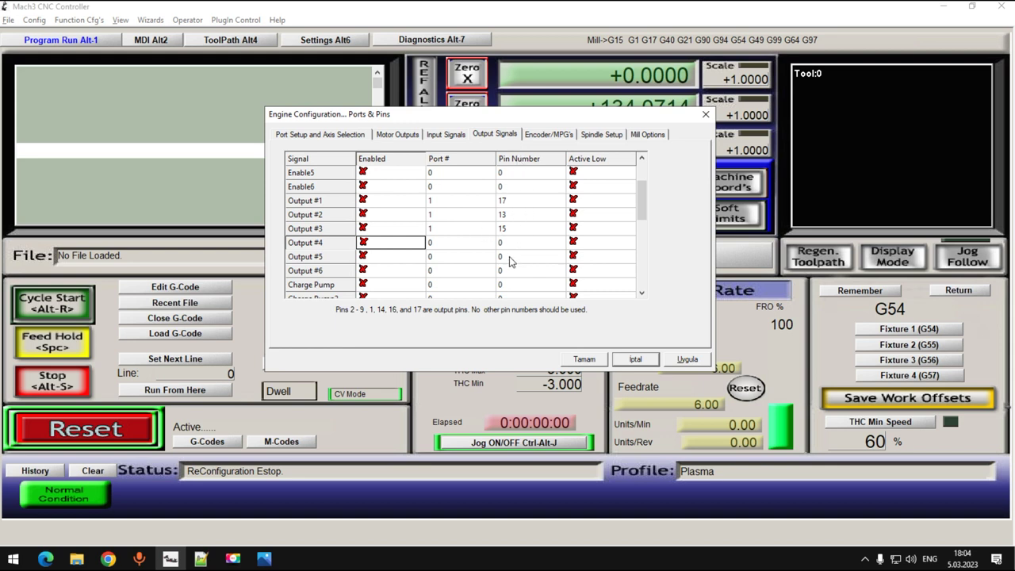
click(328, 206)
click(362, 203)
click(437, 205)
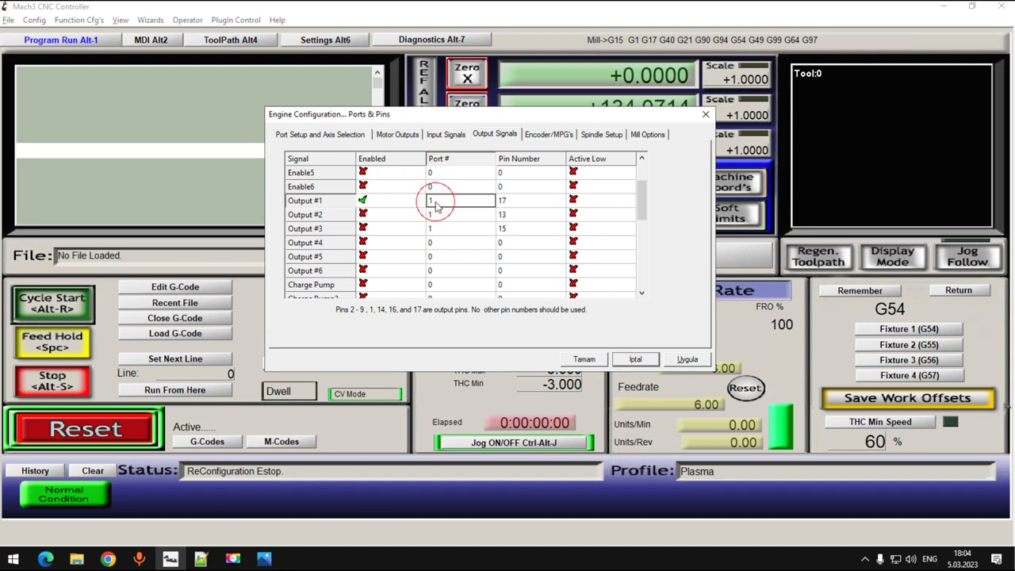
- Consult the USB board wiring diagram again and set the port number of Output #1 to 3
click(264, 558)
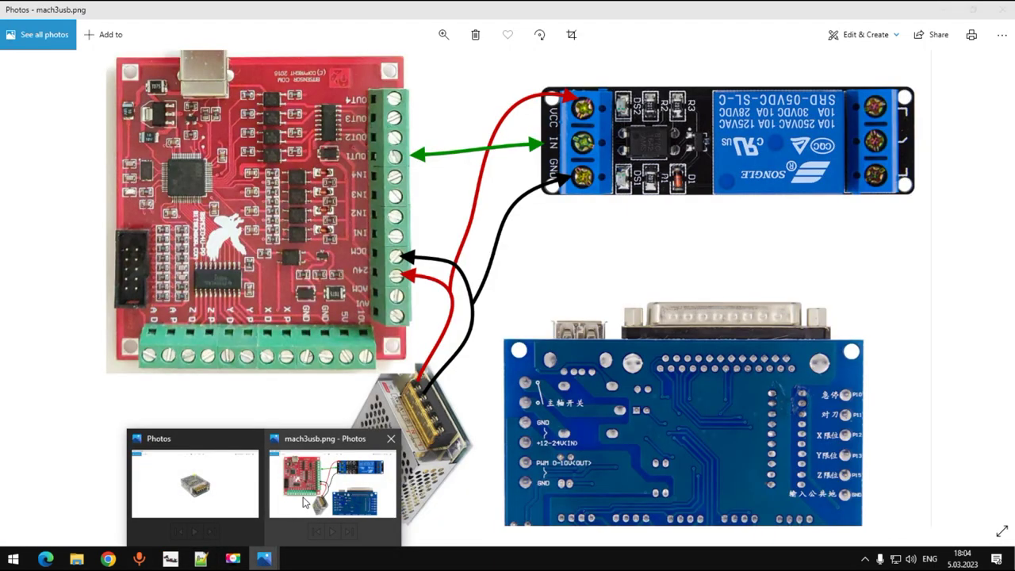
click(305, 501)
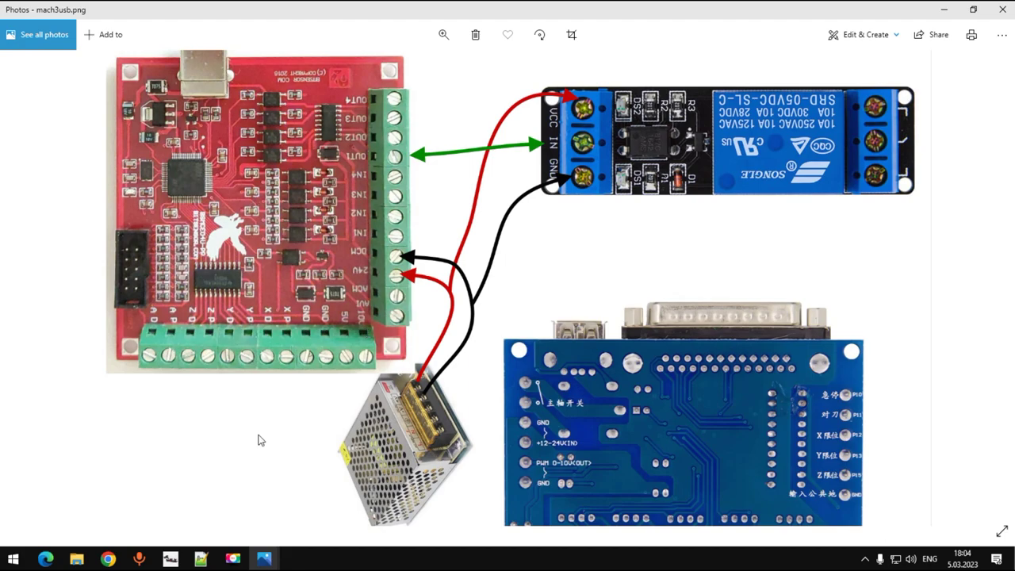
click(170, 558)
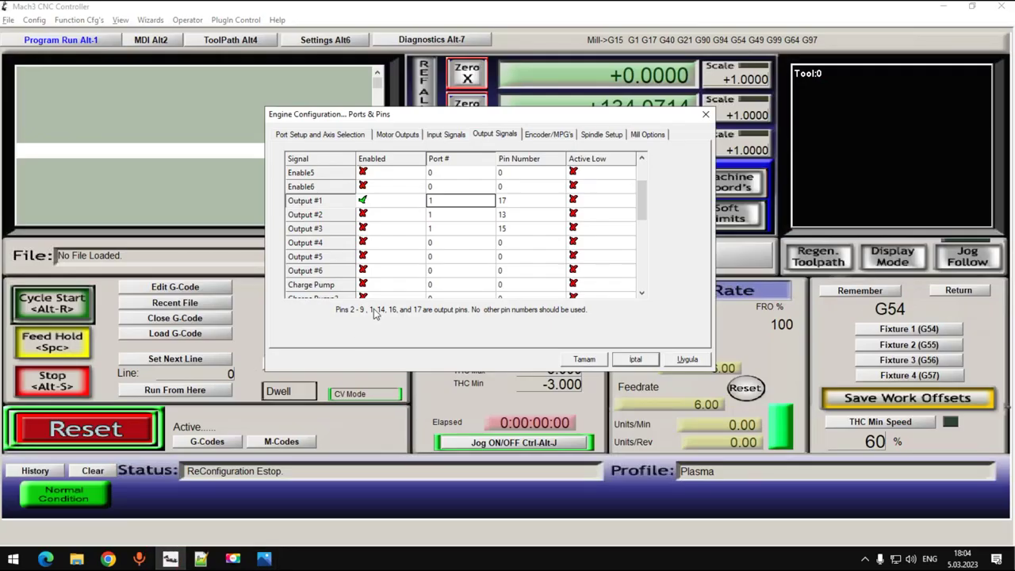
click(436, 201)
click(508, 201)
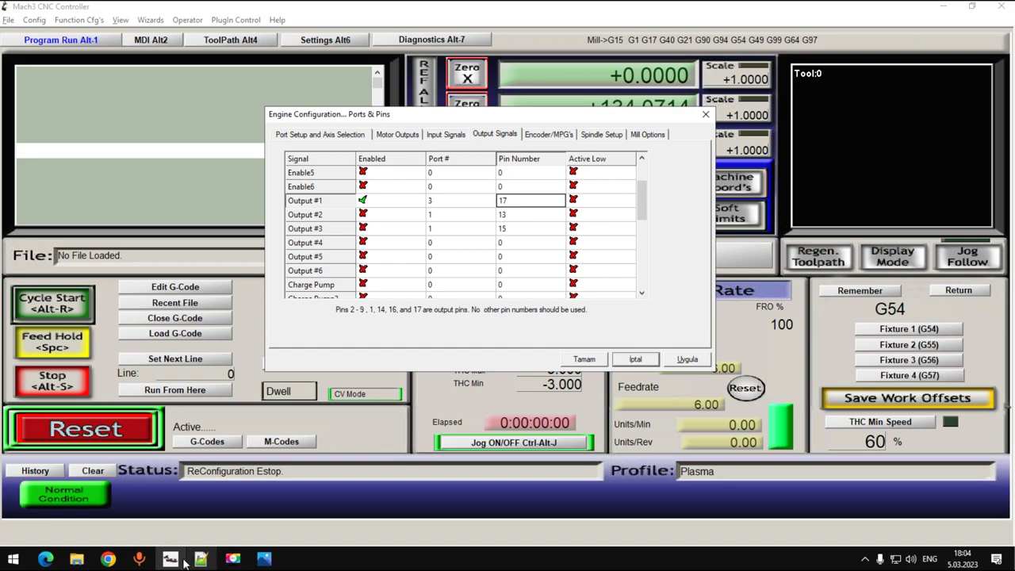
- Check the relay's OUT1 connection in the wiring diagram, set Output #1's pin number to 1 and apply the output signal settings
click(196, 486)
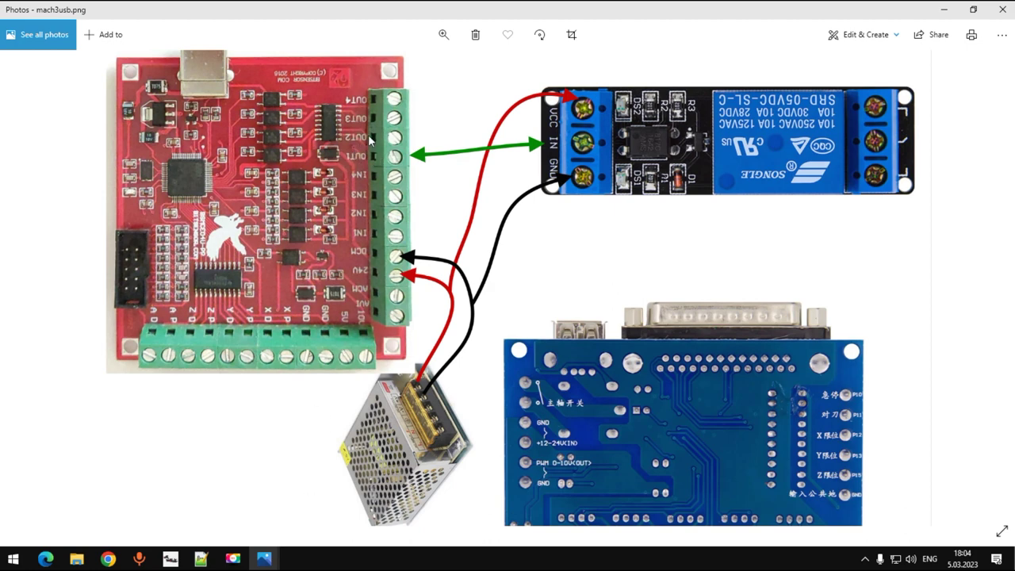
click(170, 559)
click(506, 205)
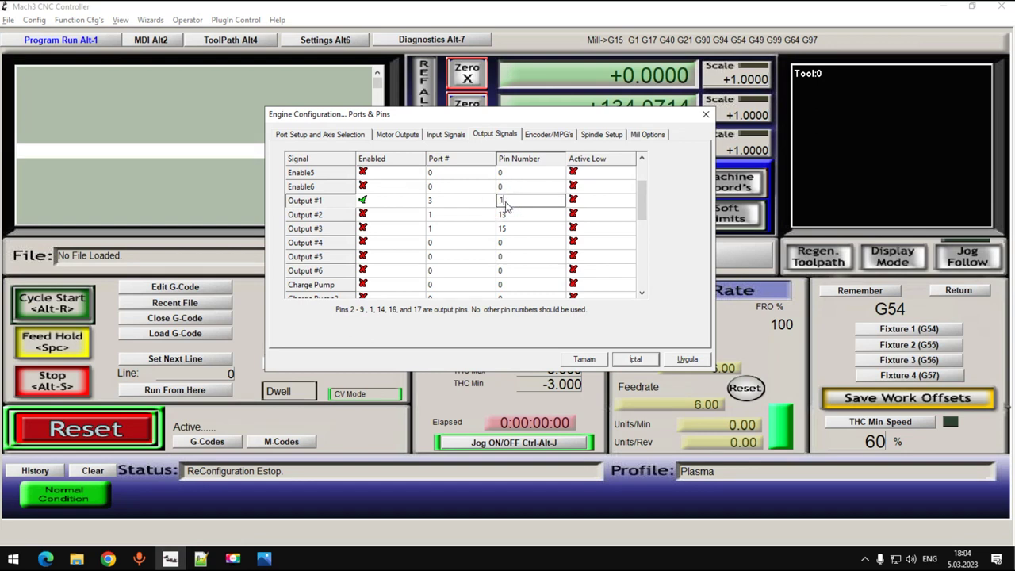
click(515, 214)
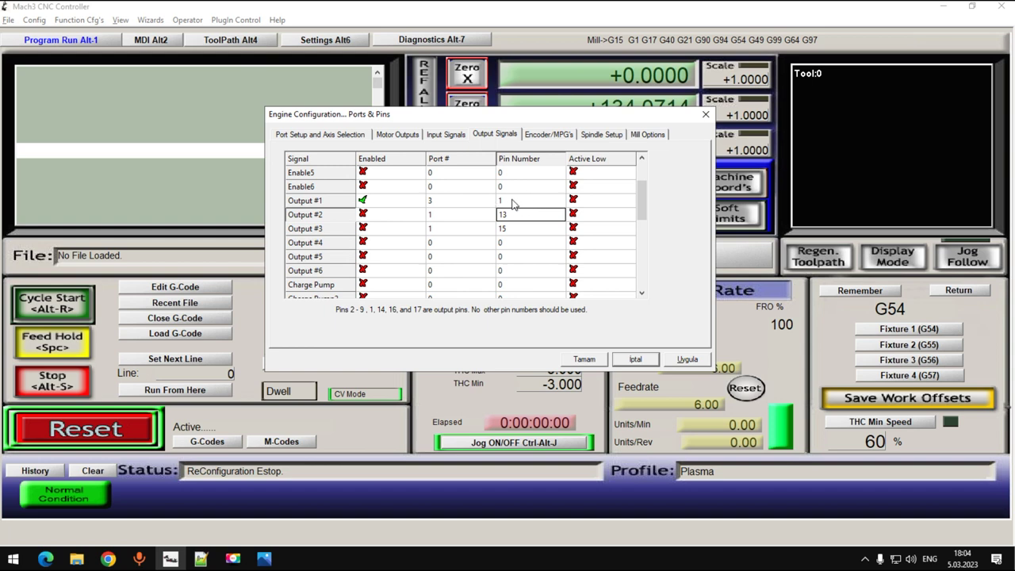
click(687, 359)
- Set the spindle relay outputs for clockwise (M3) and CCW (M4) to Output #1 and apply the settings
click(622, 135)
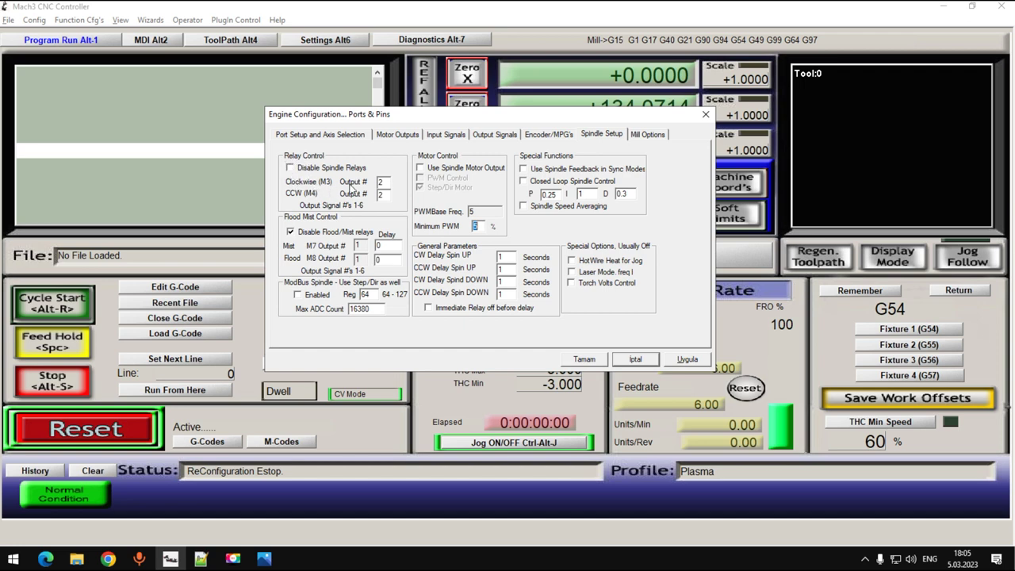
click(387, 183)
click(499, 137)
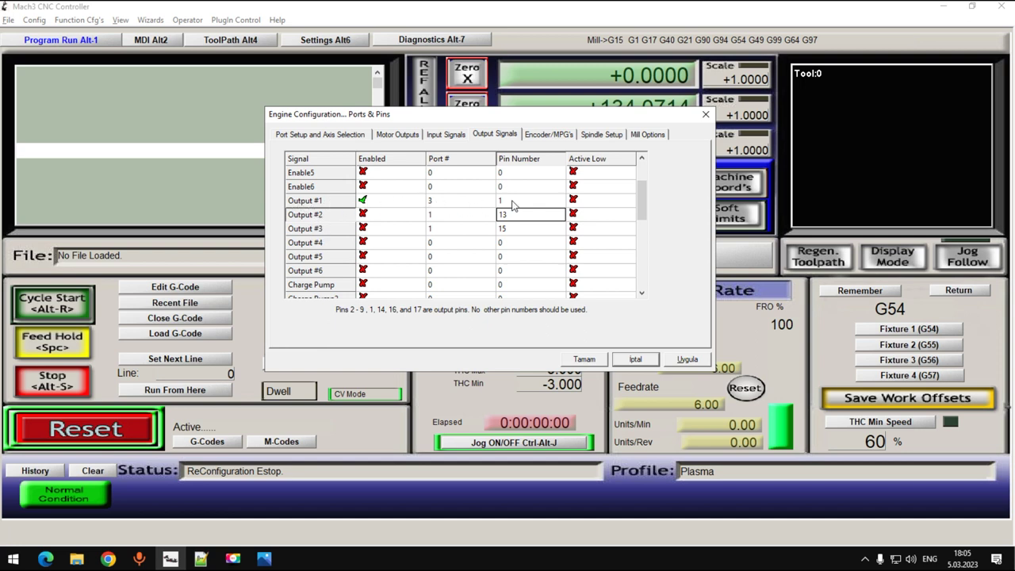
click(322, 201)
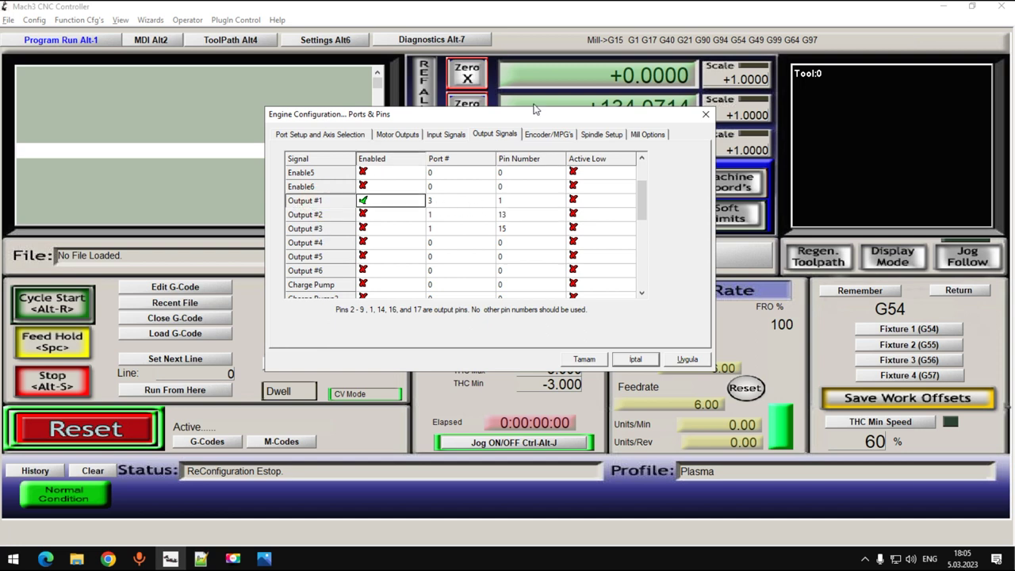
click(619, 137)
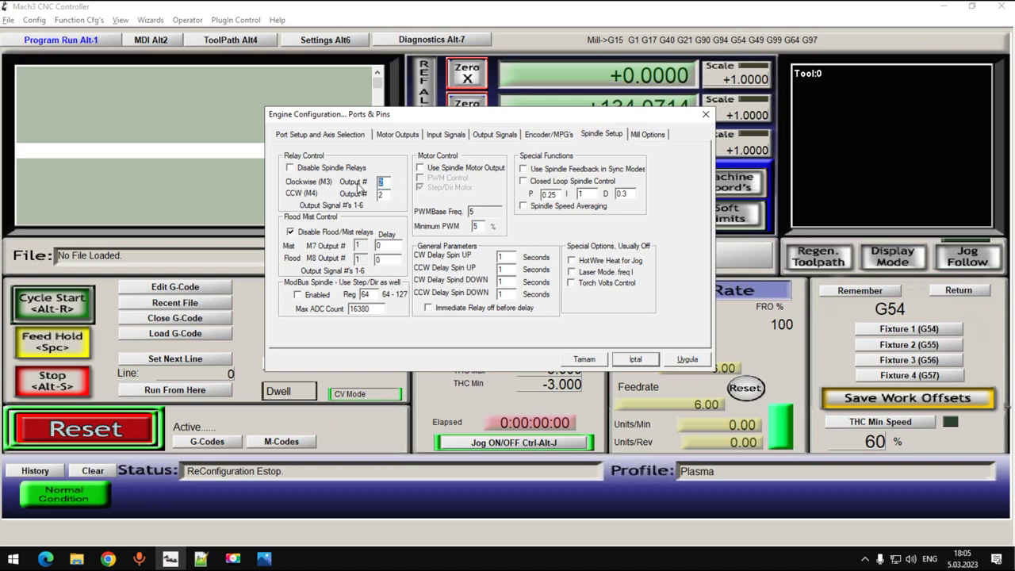
key(Tab)
click(695, 361)
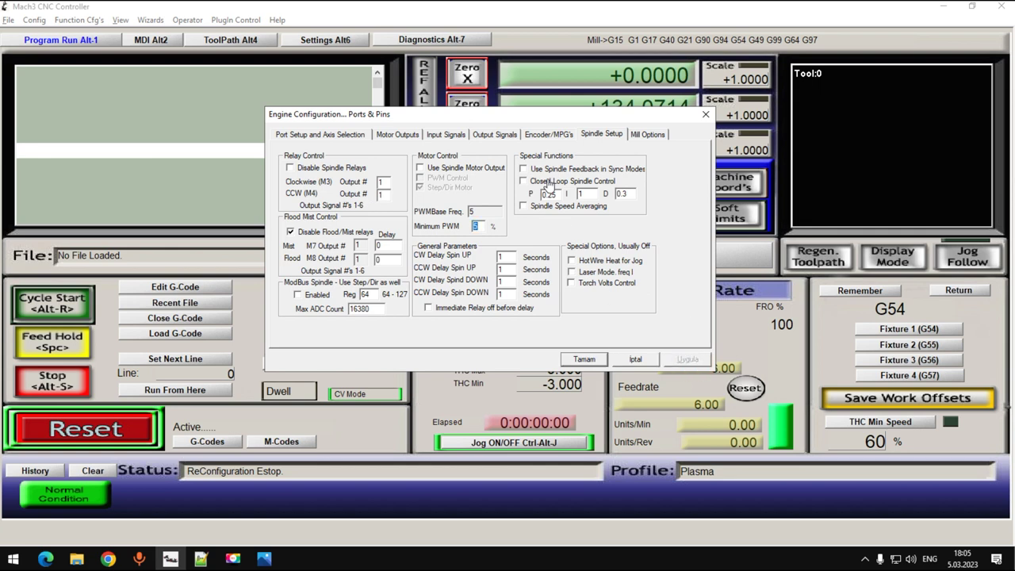
- Check the board's OUT4 terminal in the mach3usb.png wiring diagram, set Output #1's pin number to 4 and apply it
drag(515, 117, 443, 123)
mouse_move(264, 559)
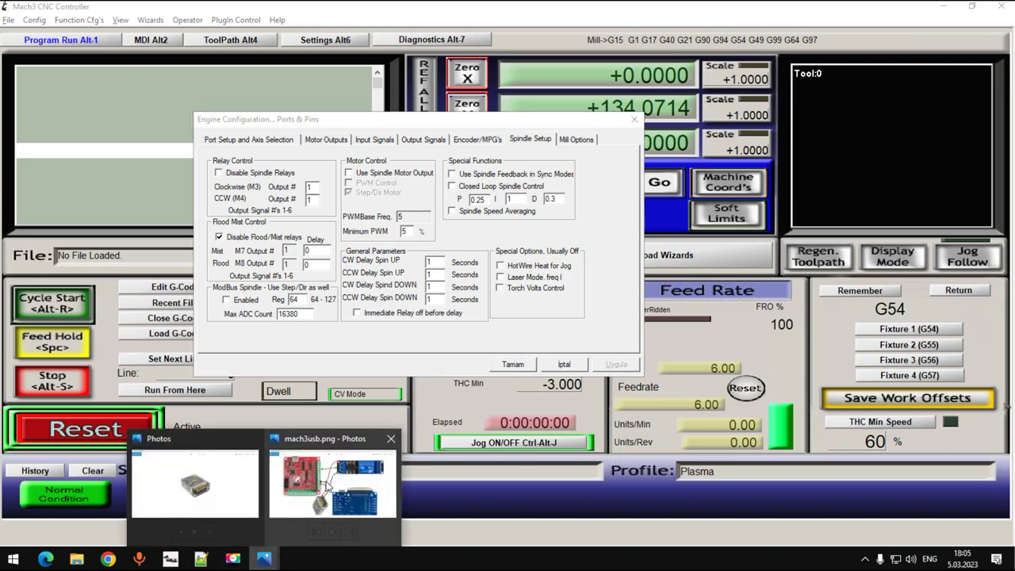
click(330, 486)
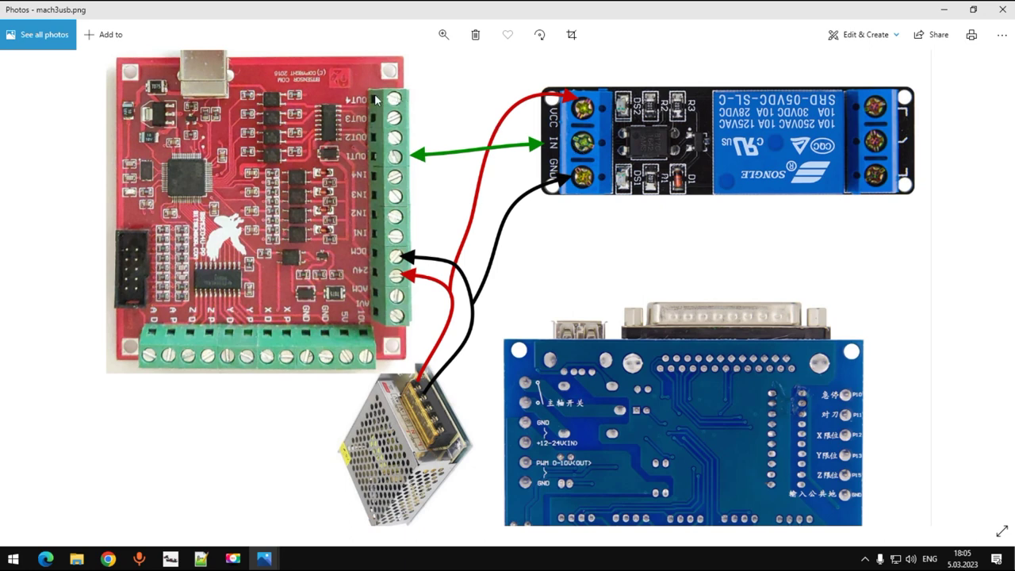
click(170, 558)
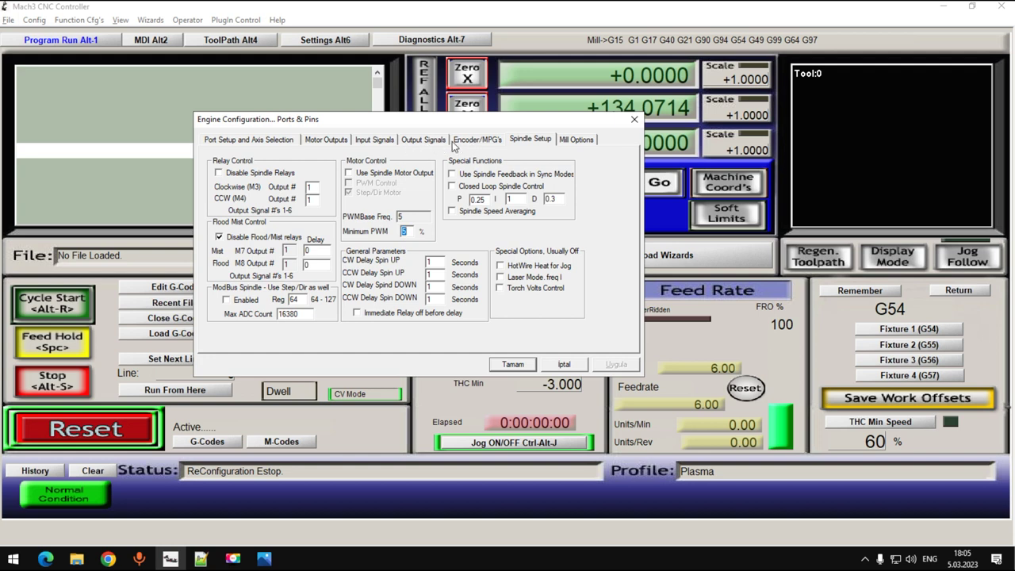
click(425, 139)
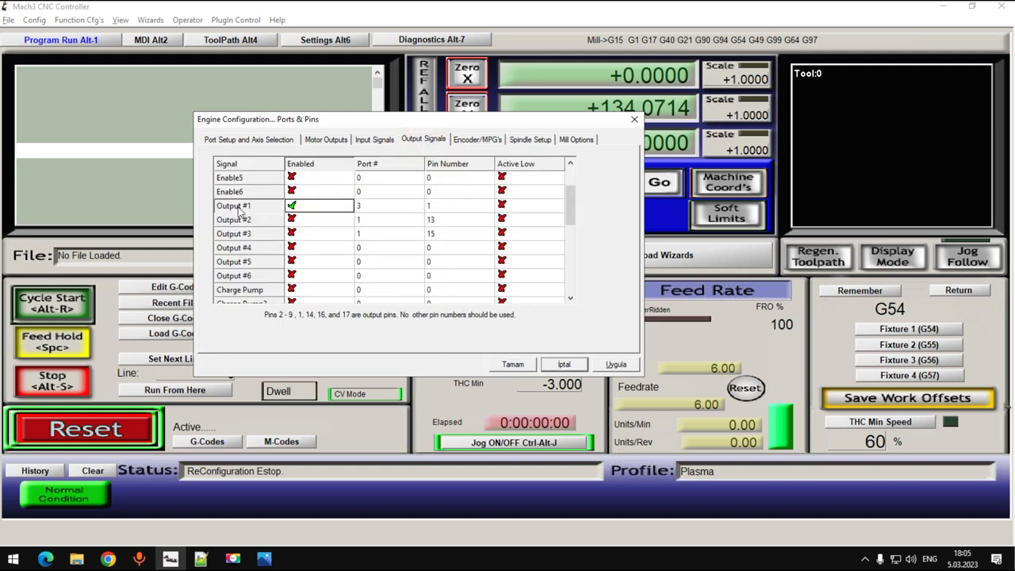
click(381, 210)
click(432, 208)
click(434, 208)
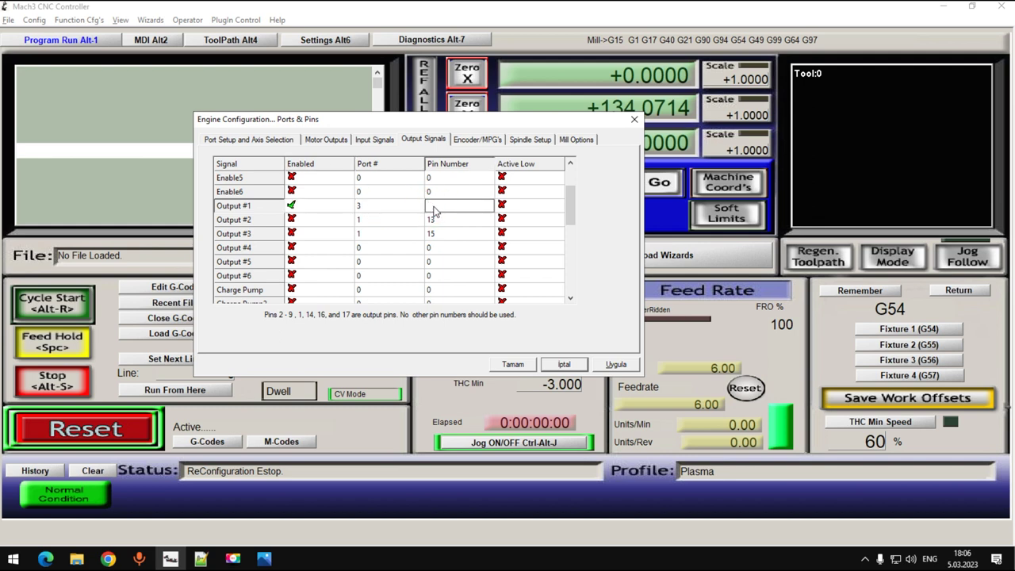
click(616, 365)
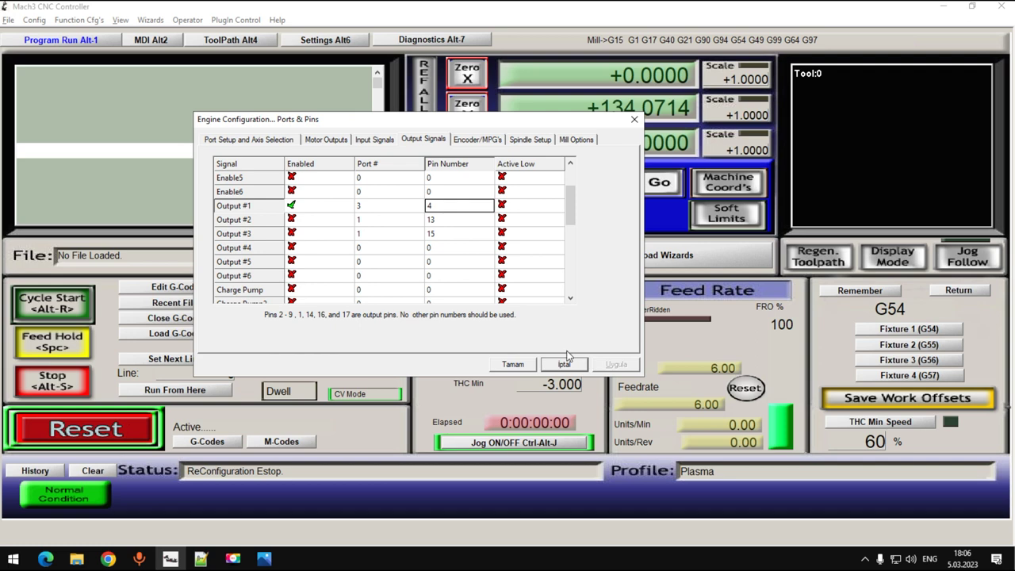
- Compare the M3 and M4 relay output numbers and Output #1's signal row with the OUT terminals in the wiring diagram
click(530, 139)
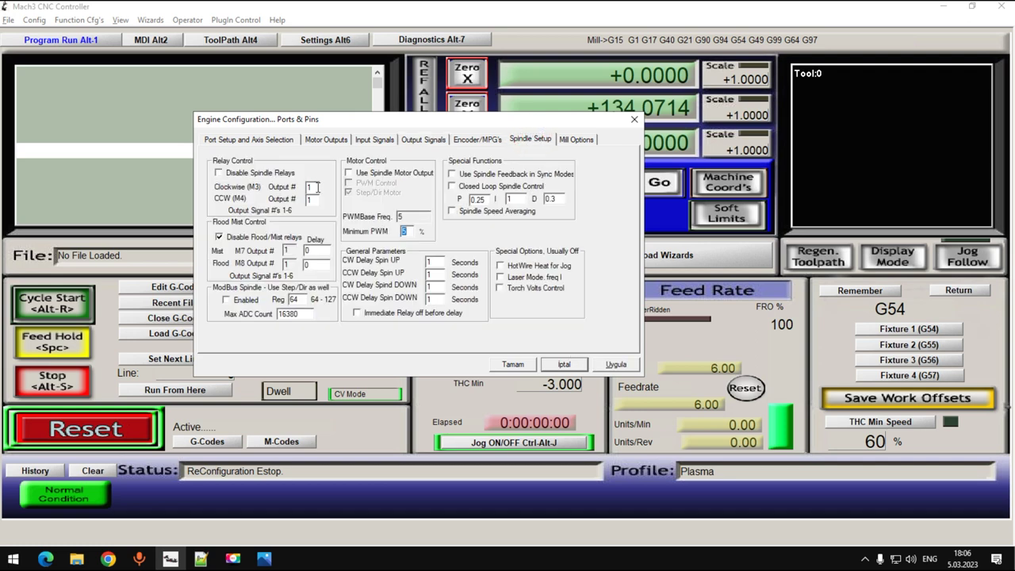
double_click(309, 199)
click(424, 140)
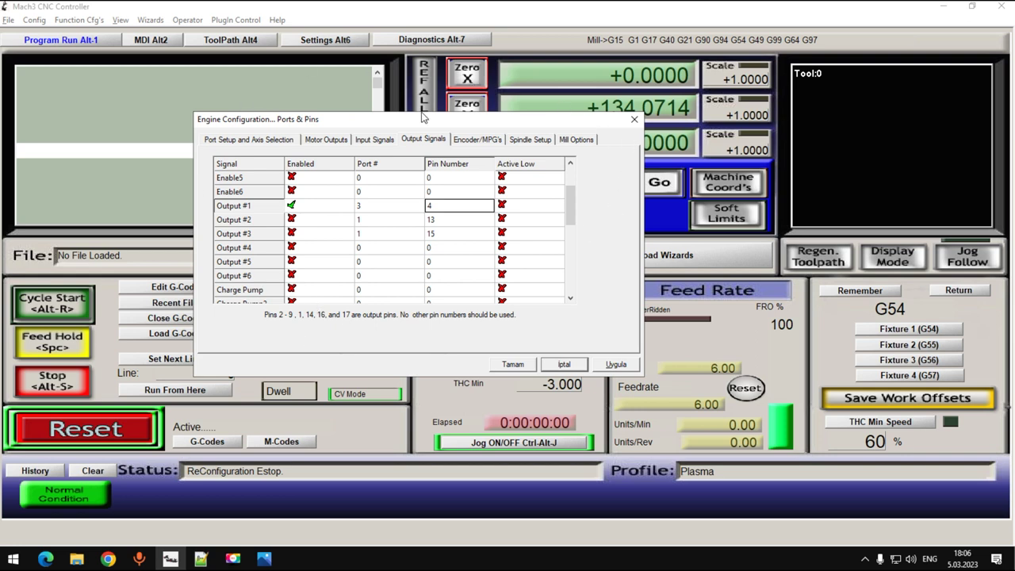
mouse_move(264, 559)
click(377, 498)
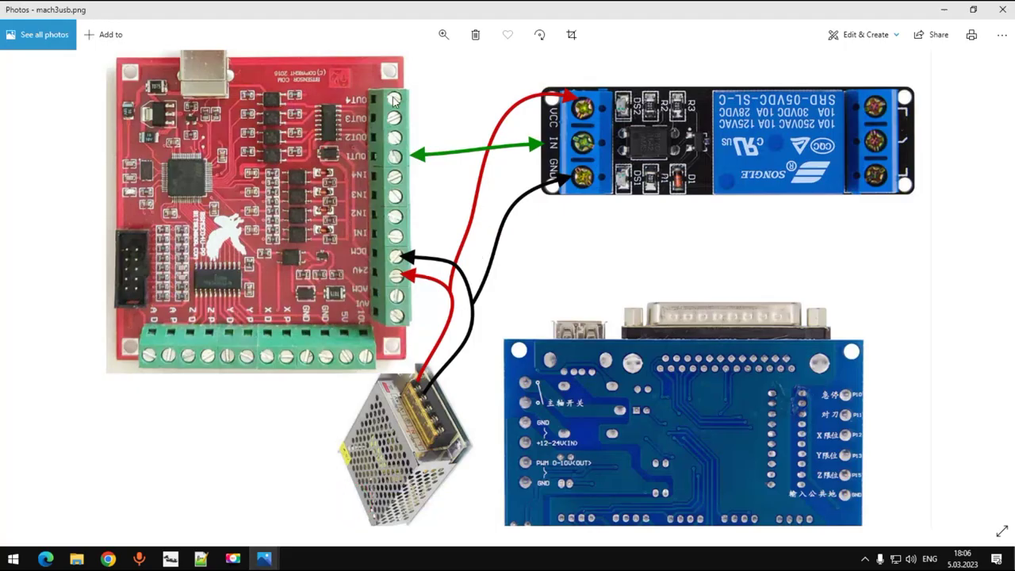
key(alt+Tab)
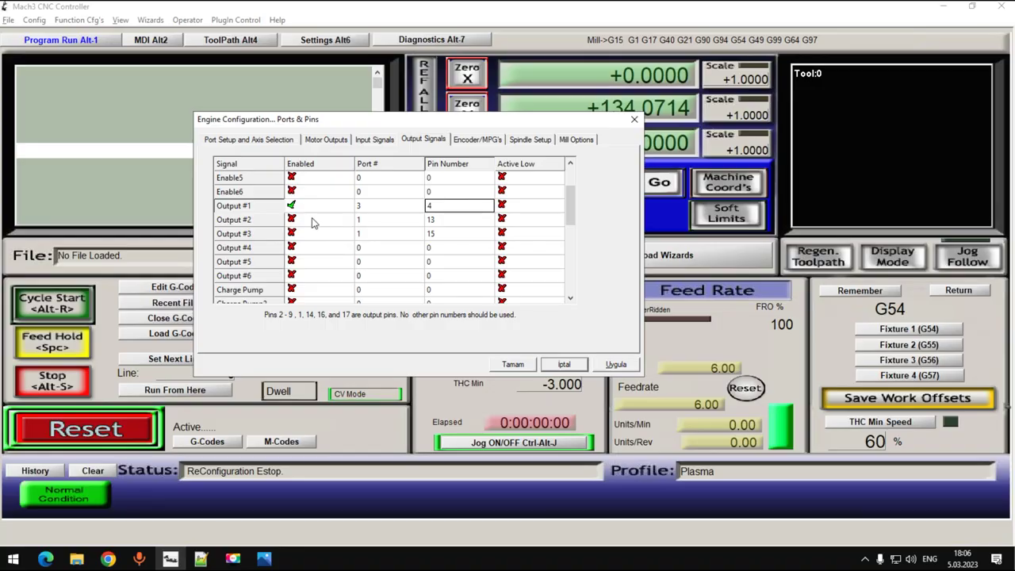
- Disable Output #1, enable Output #5 with port 3 and pin number 1, and apply the output signals
click(291, 205)
click(292, 261)
click(366, 263)
text(3)
click(439, 265)
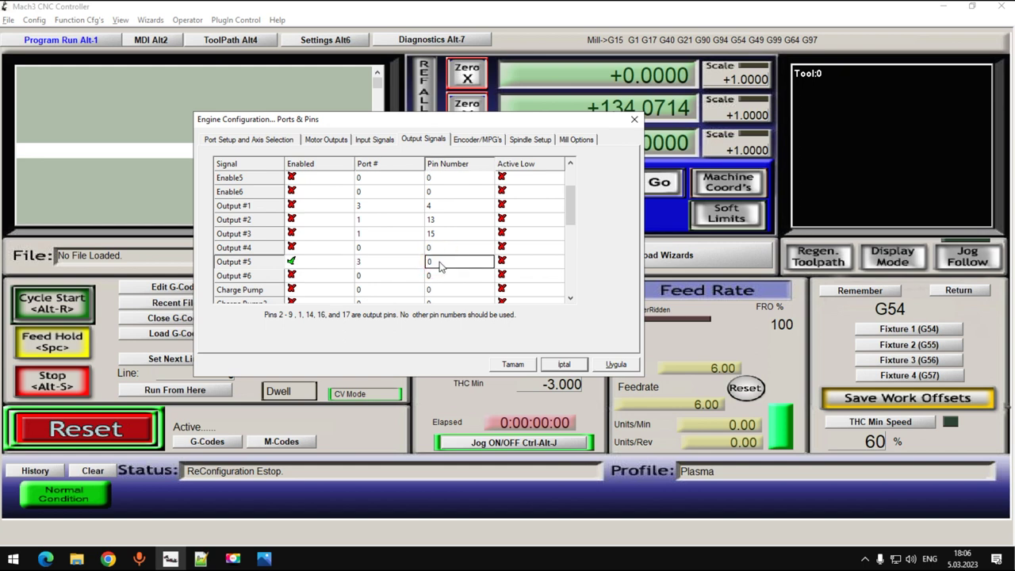
text(1)
click(363, 260)
click(617, 364)
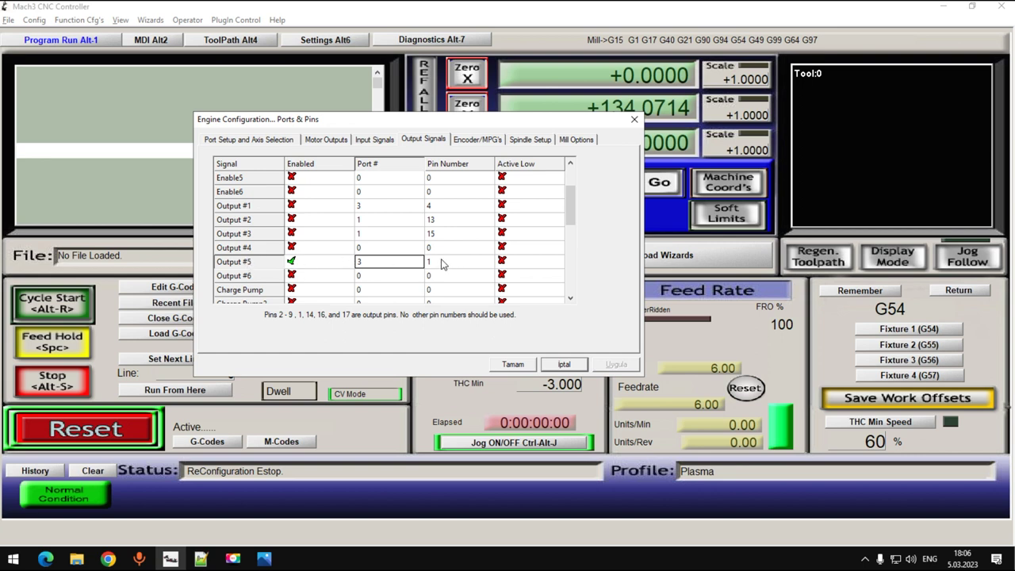
- Check the wiring diagram, set the M3 and M4 spindle relay outputs to 5 and apply the settings
mouse_move(264, 559)
click(341, 487)
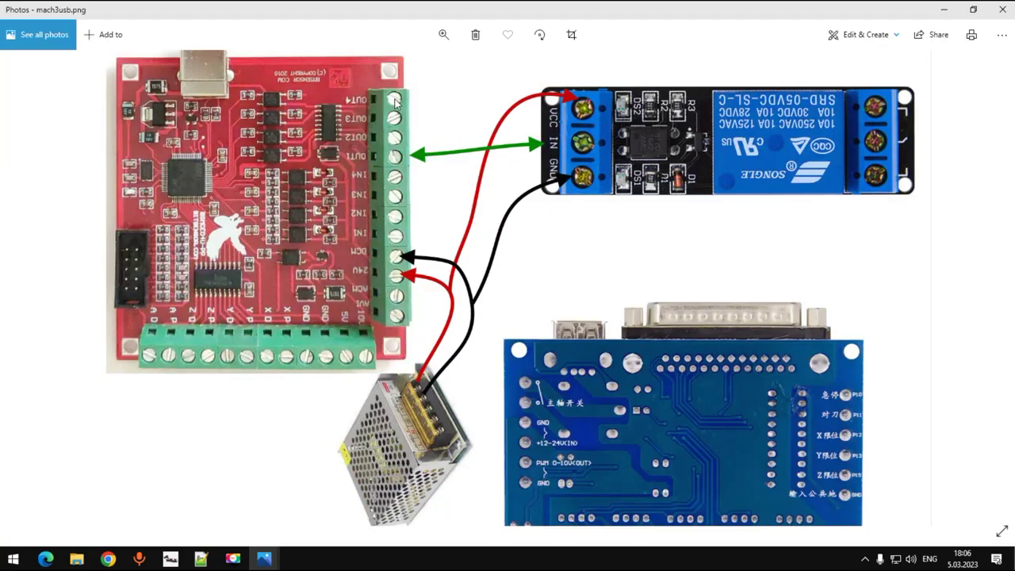
click(169, 559)
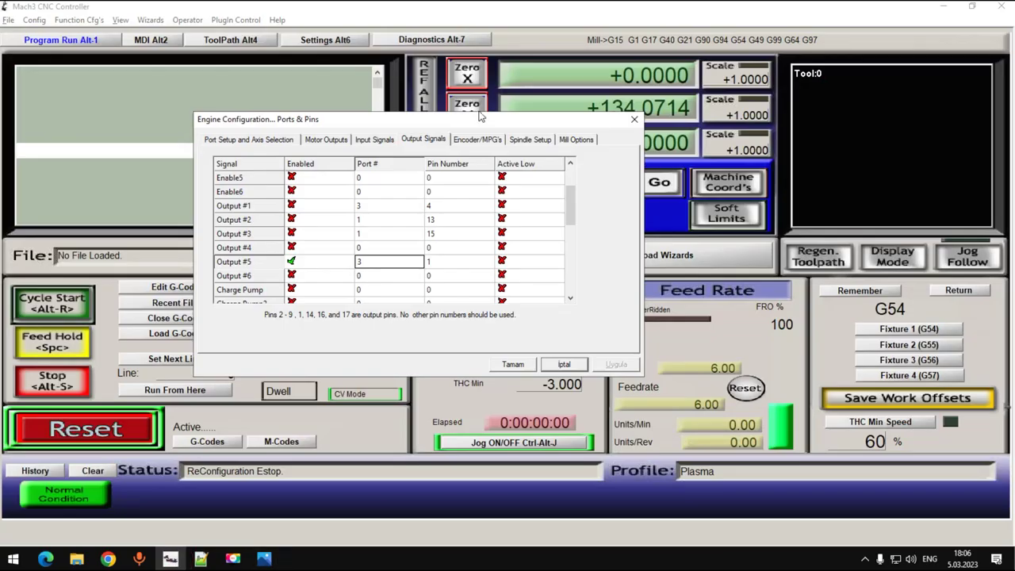
click(526, 141)
double_click(311, 186)
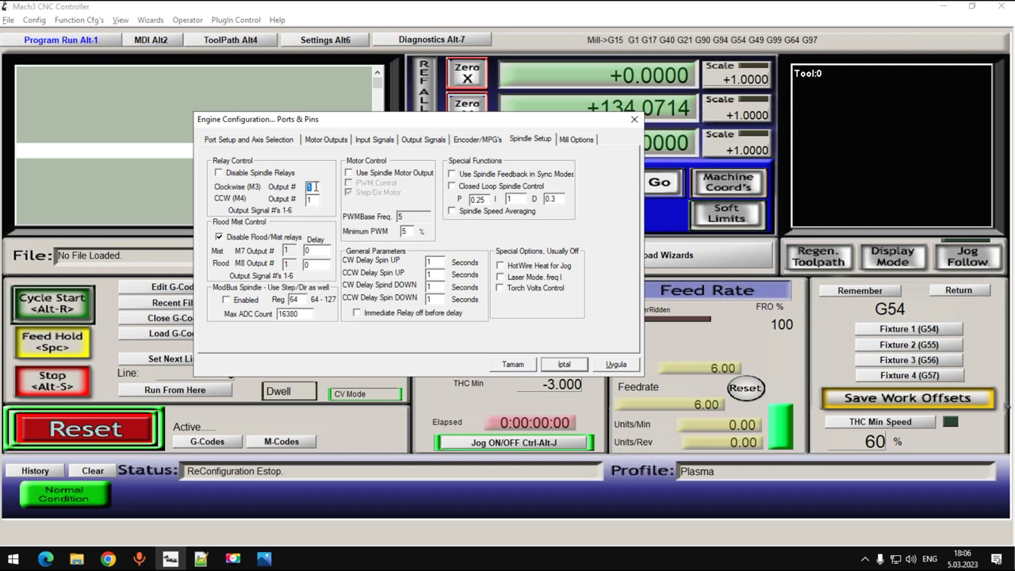
text(5)
double_click(310, 199)
click(616, 364)
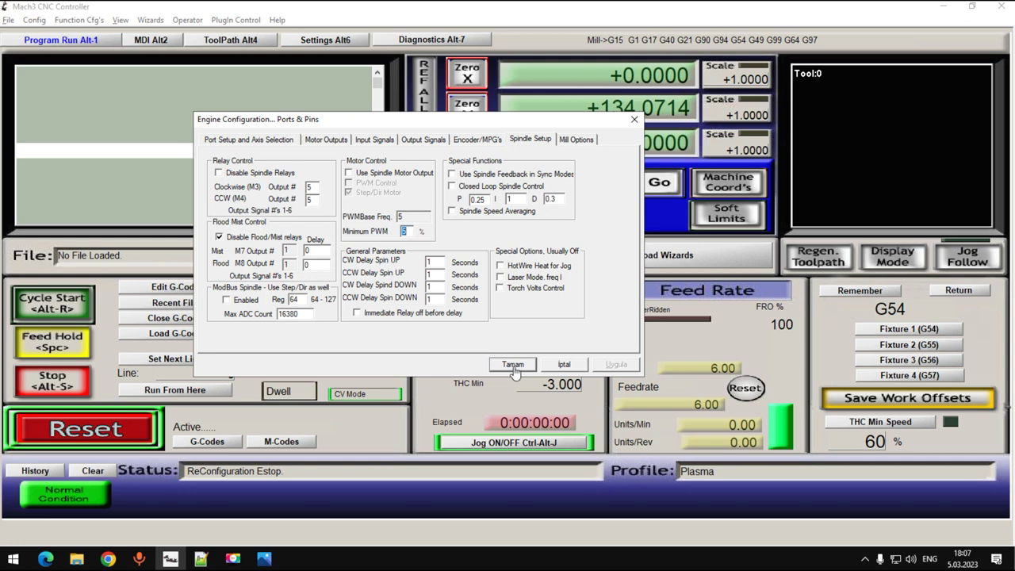
- Review Output #5's pin number in the output signals and compare it with the relay connection in the wiring diagram
click(465, 140)
click(420, 140)
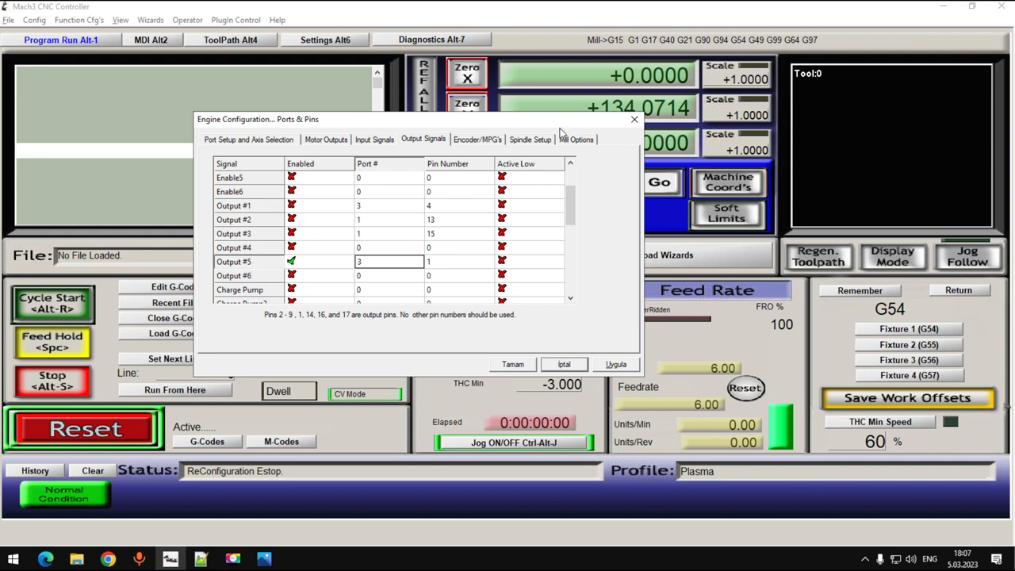
click(433, 265)
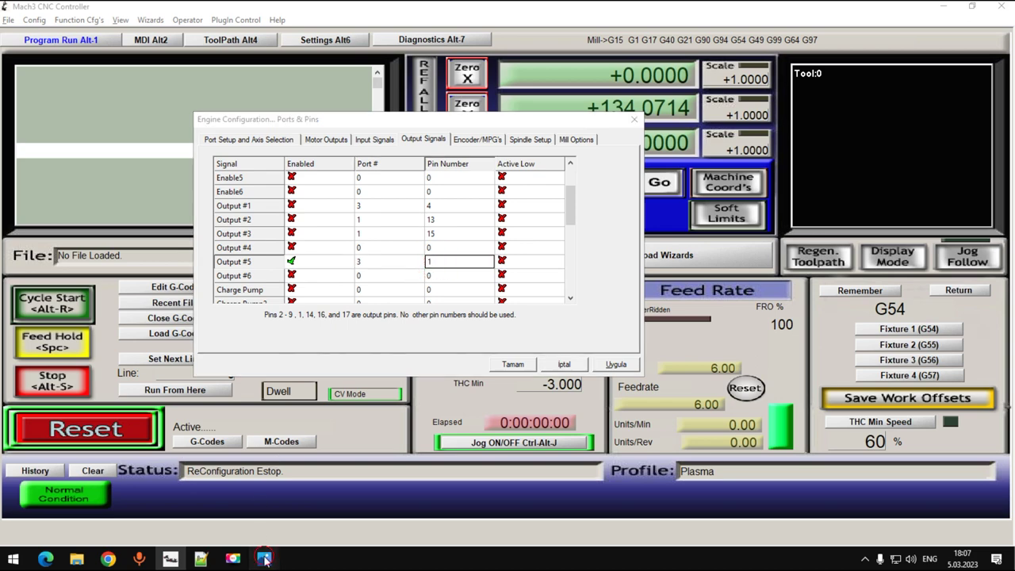
mouse_move(265, 555)
click(365, 493)
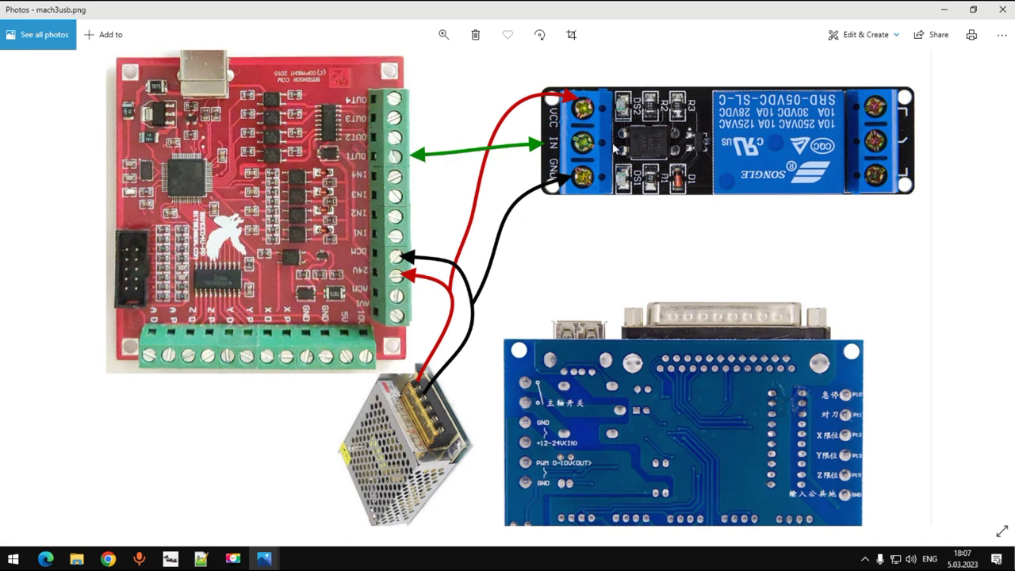
- Switch to Notepad++ and copy the ActivateSignal(OUTPUT2) line from Yeni Metin Belgesi.txt
click(201, 558)
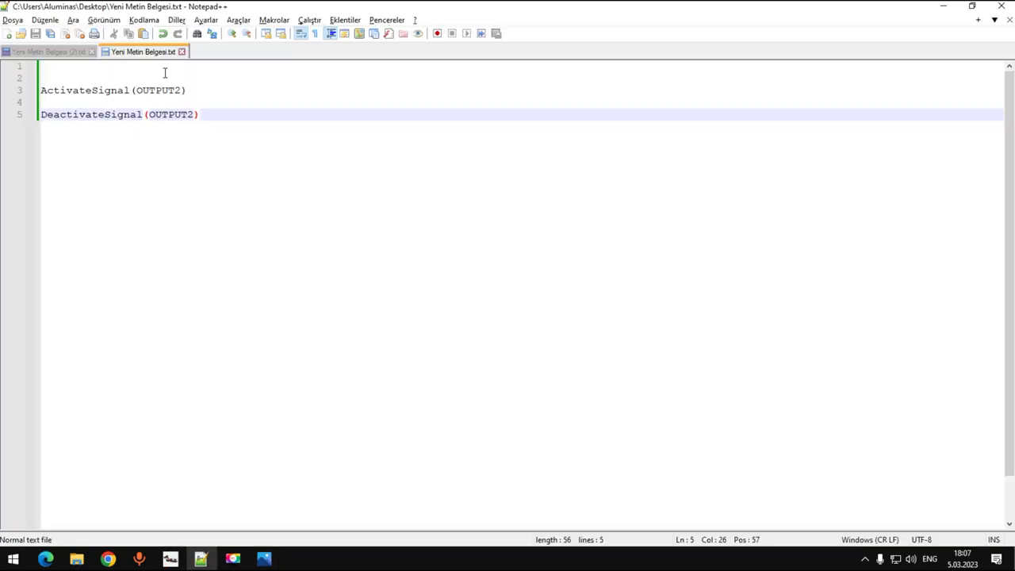
drag(192, 90, 34, 87)
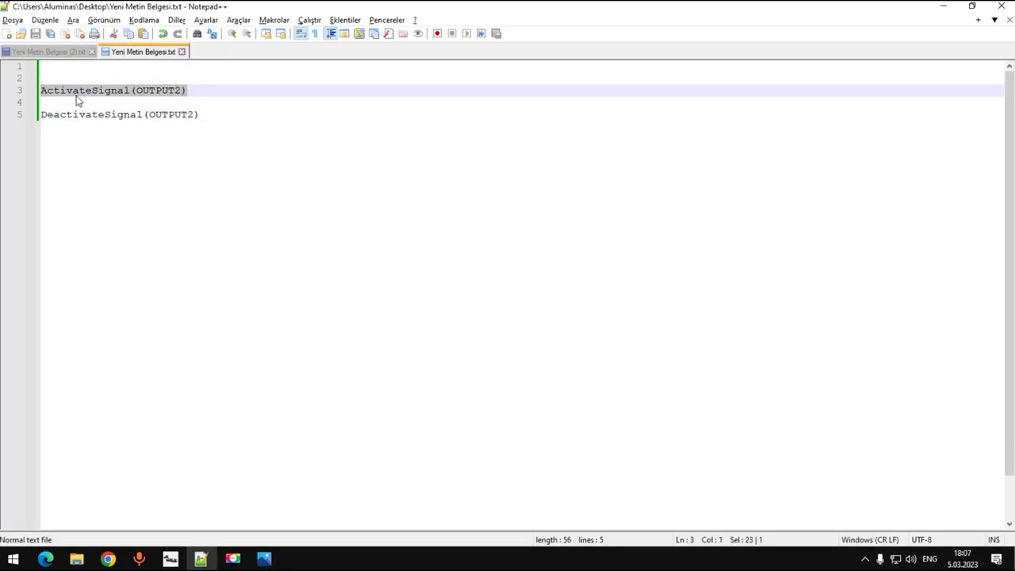
right_click(80, 94)
click(110, 113)
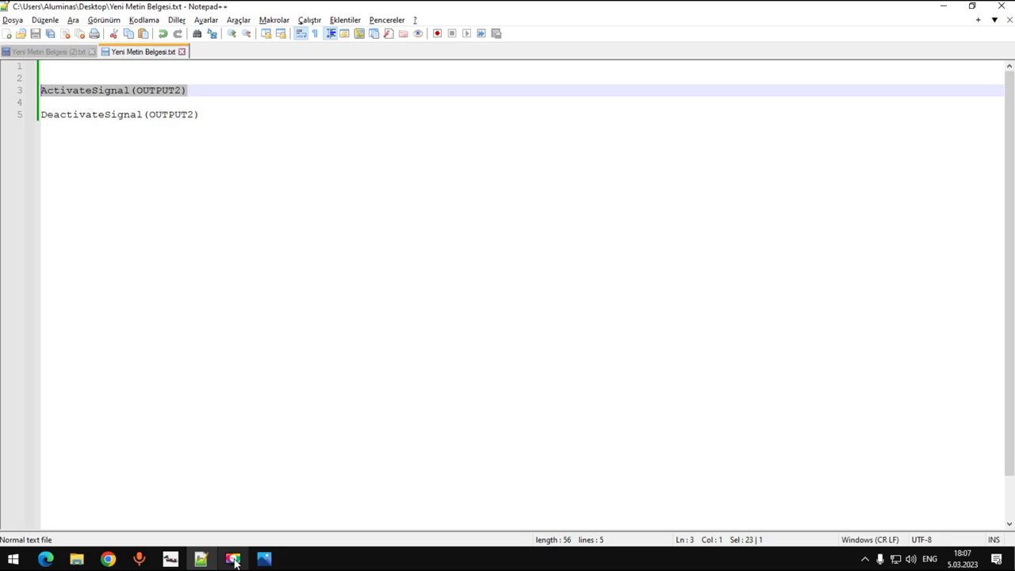
- Switch back to Mach3, review Output #5 and the spindle relay outputs in Ports & Pins, and confirm the configuration
click(179, 560)
click(264, 559)
click(170, 558)
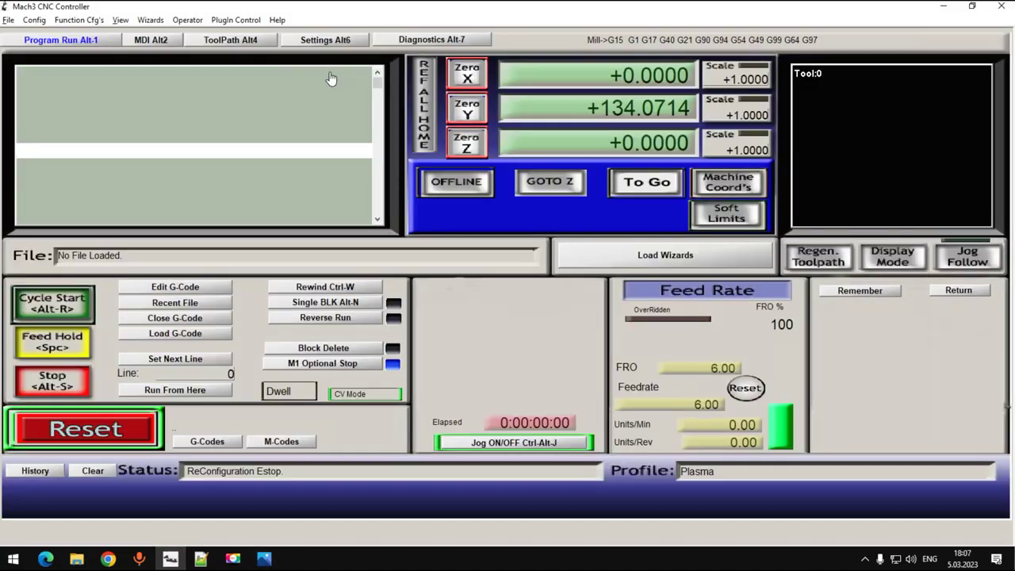
click(187, 20)
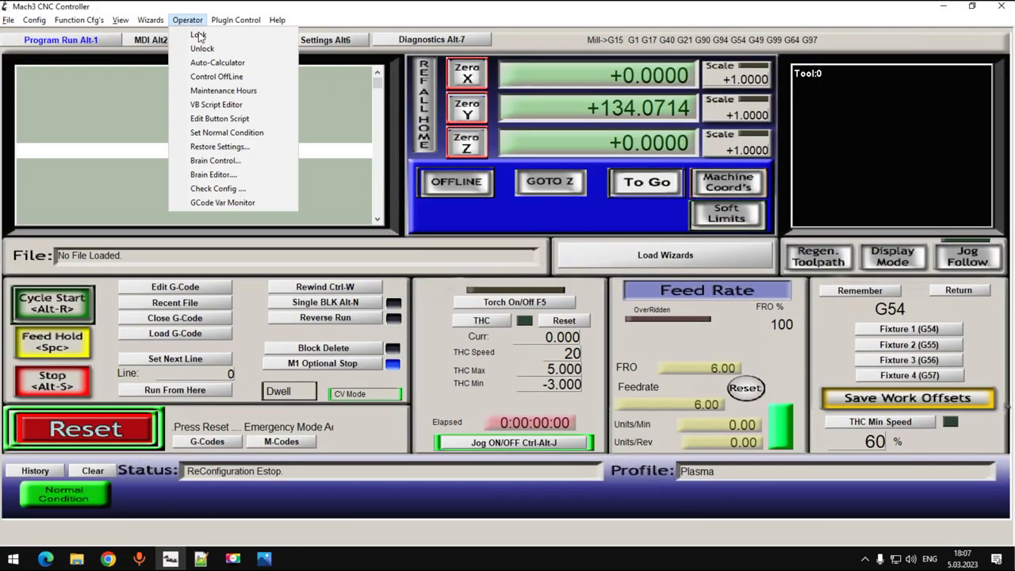
mouse_move(51, 22)
click(87, 47)
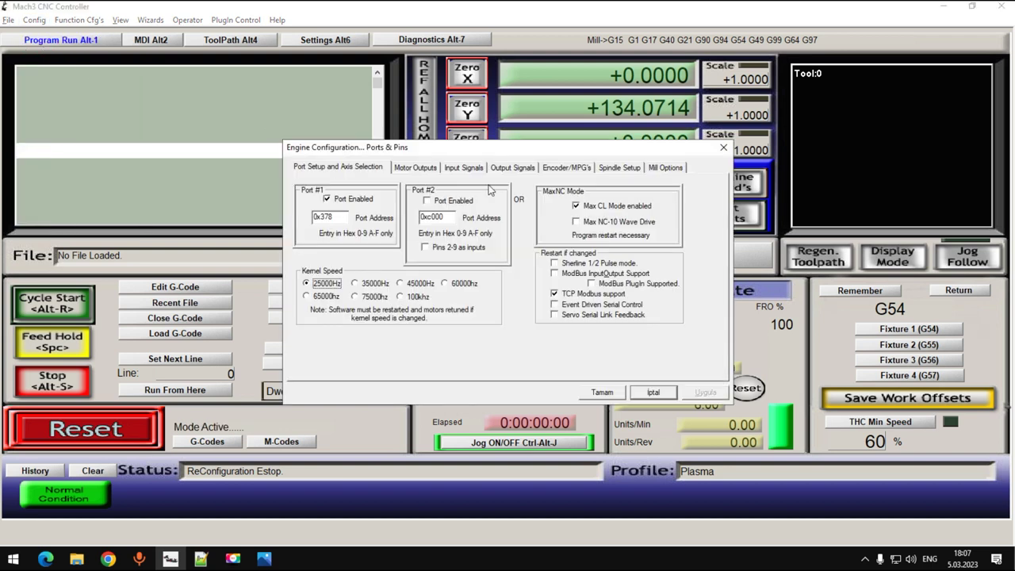
click(515, 169)
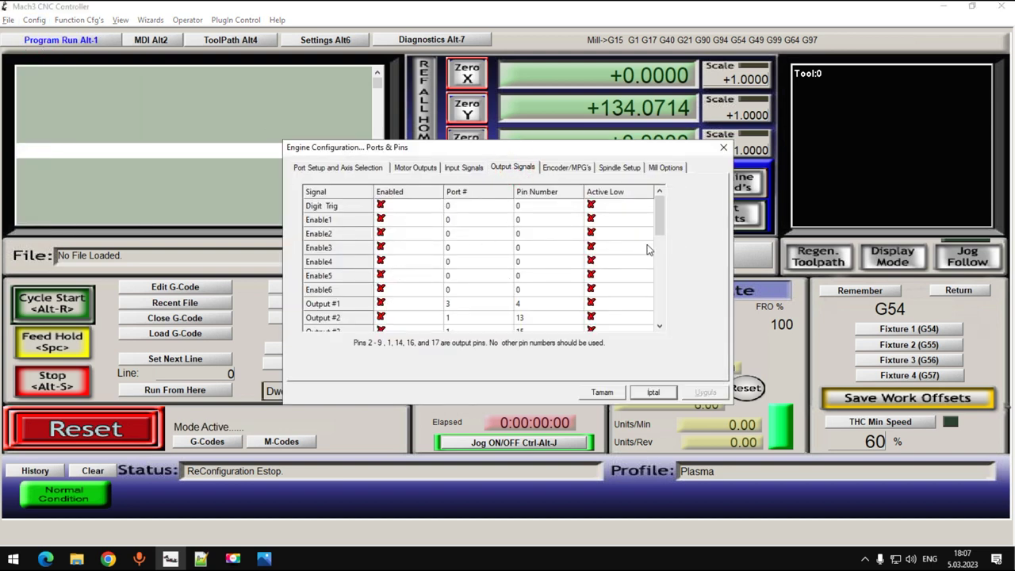
drag(657, 224, 658, 242)
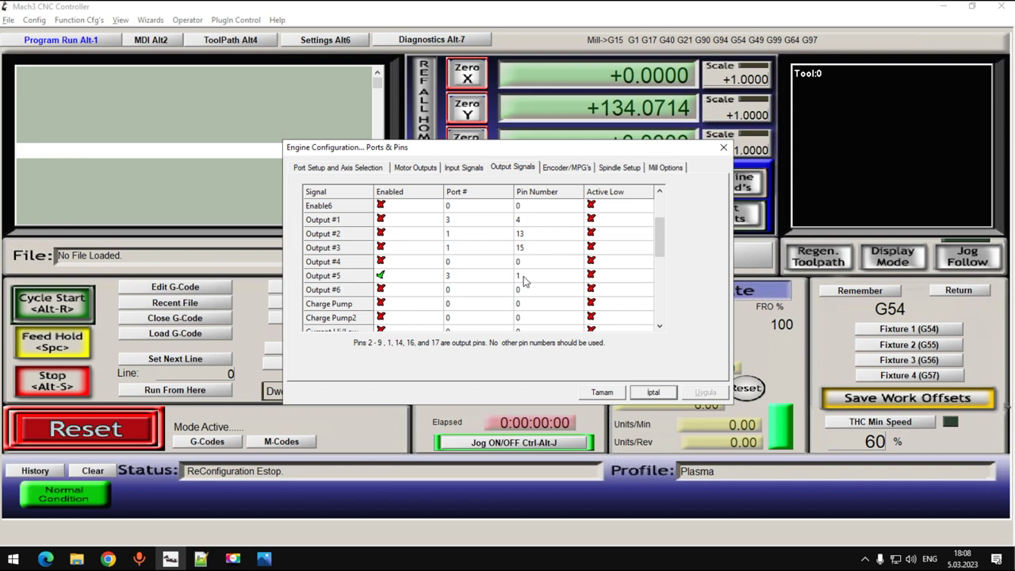
click(627, 168)
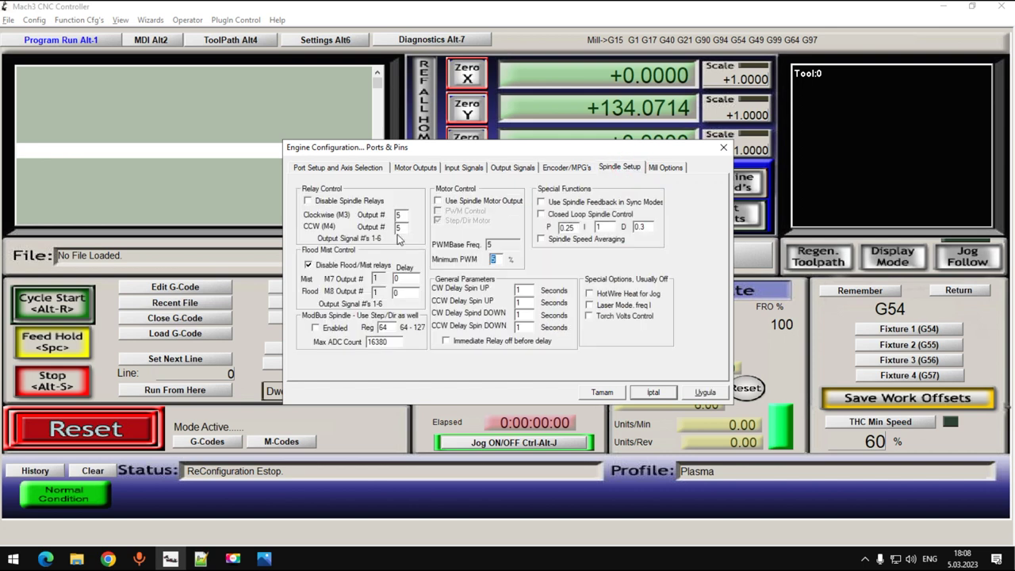
click(704, 394)
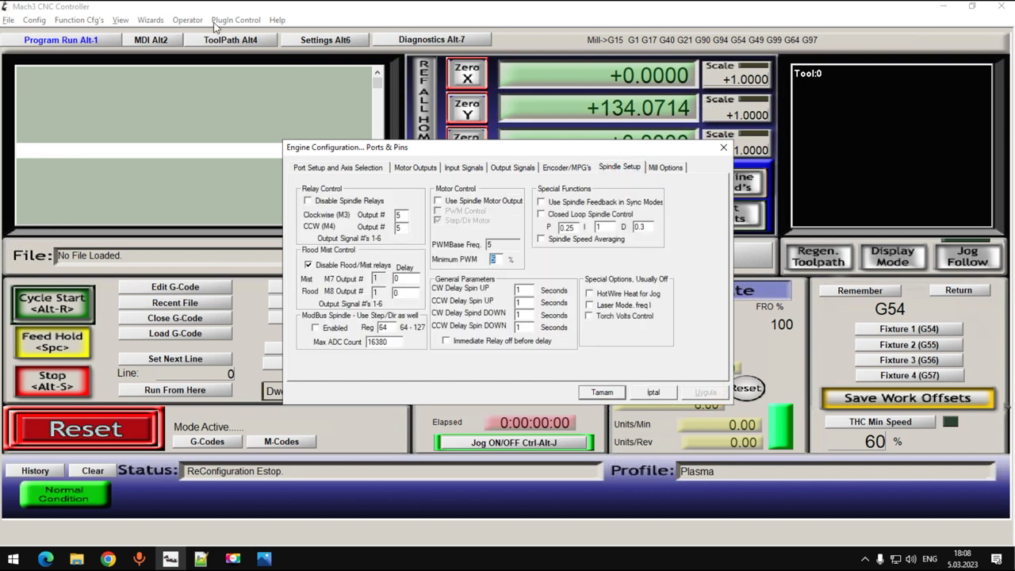
click(604, 392)
- Paste the copied ActivateSignal line into the VB script editor and change it to ActivateSignal(OUTPUT5)
click(187, 20)
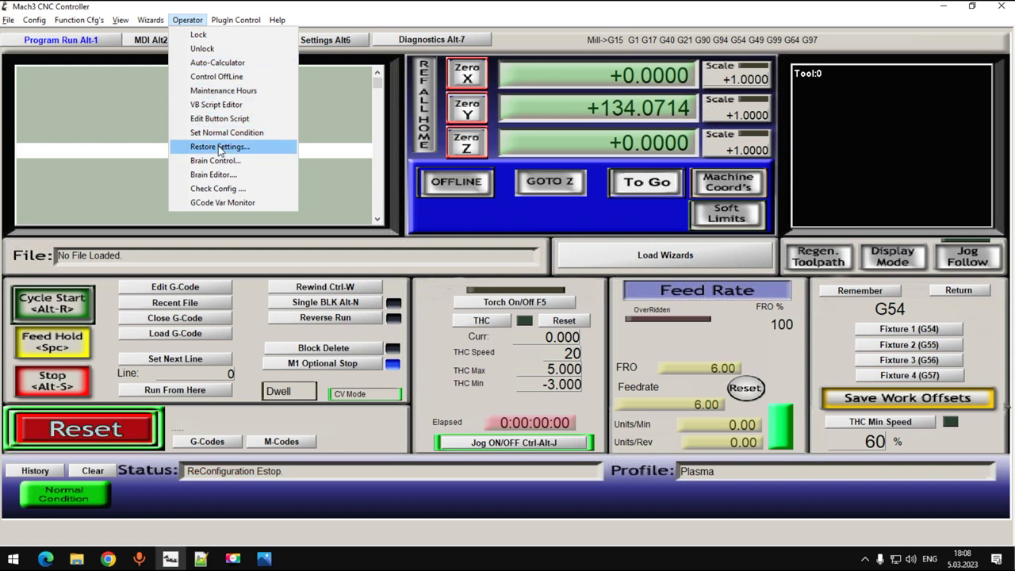
click(218, 104)
right_click(224, 181)
click(238, 212)
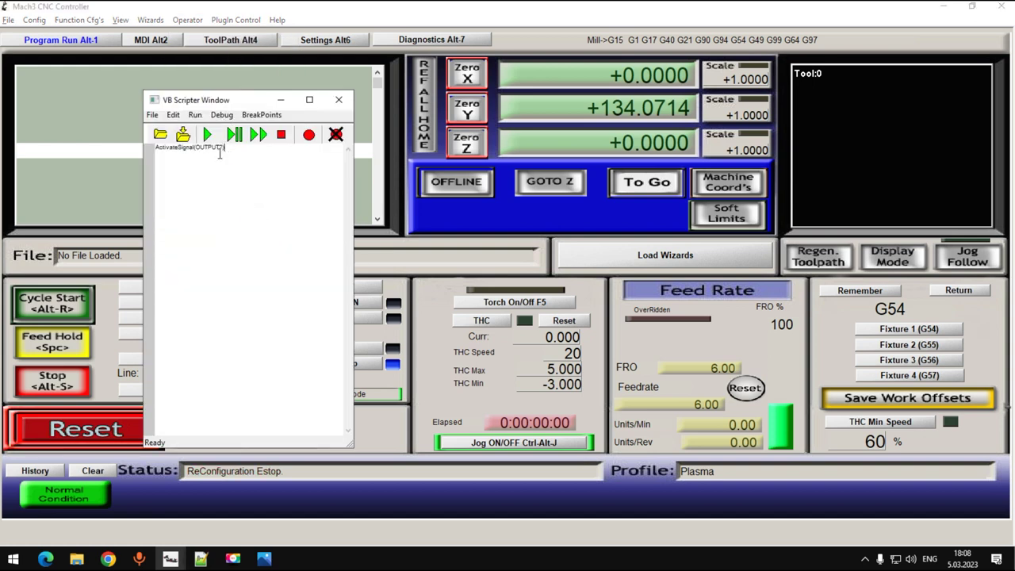
key(BackSpace)
key(BackSpace)
text(2))
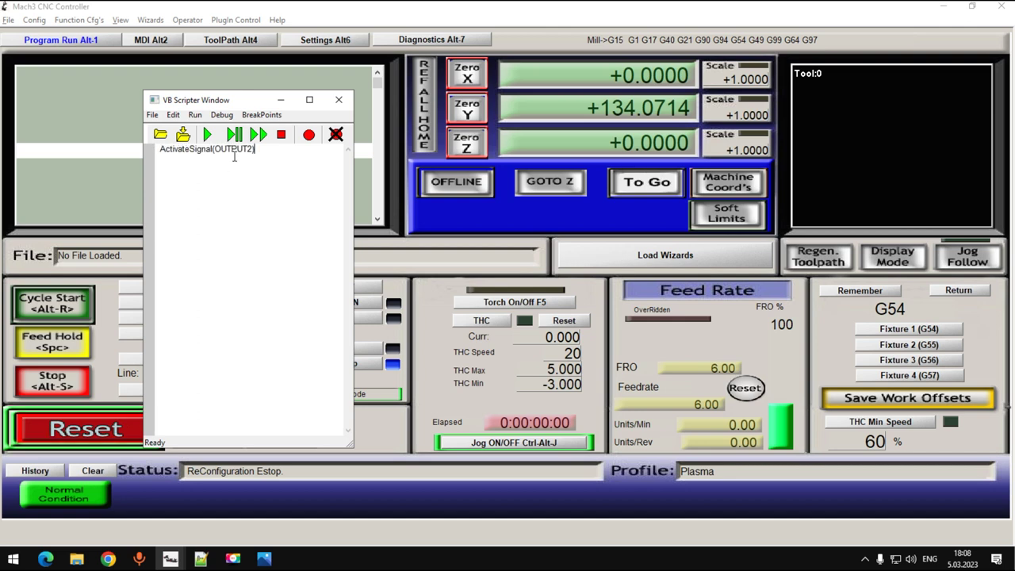
drag(265, 150, 258, 151)
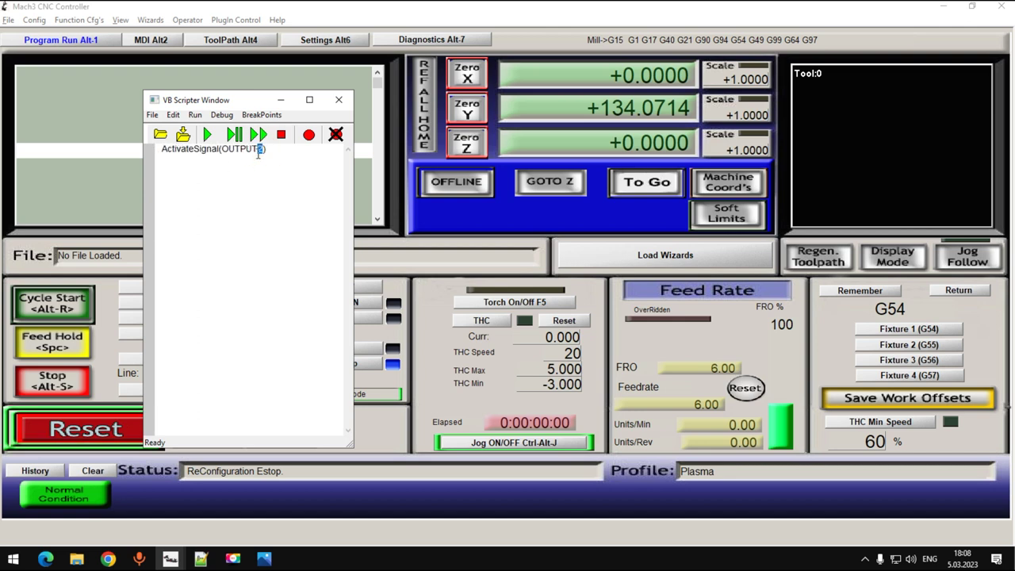
text(5)
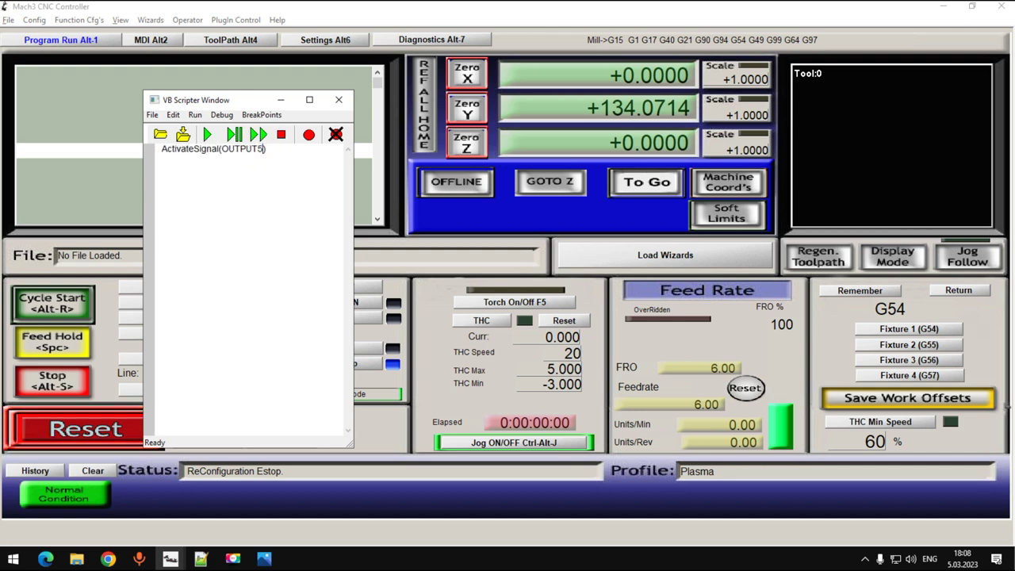
- Show the Diagnostics screen and bring the VB Scripter window in front of it beside the output signal states
click(358, 41)
click(201, 559)
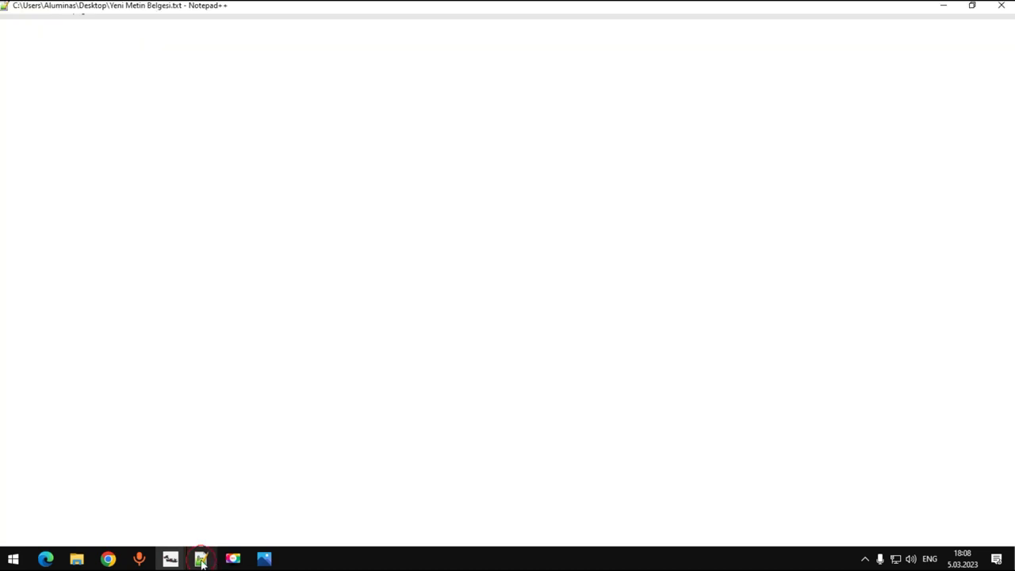
click(200, 559)
click(169, 559)
click(221, 505)
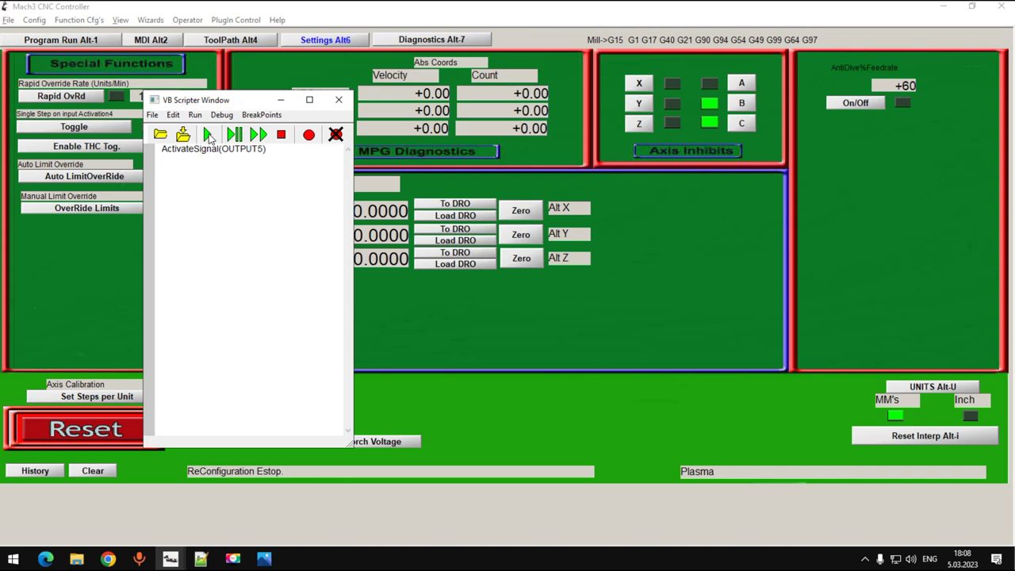
click(416, 40)
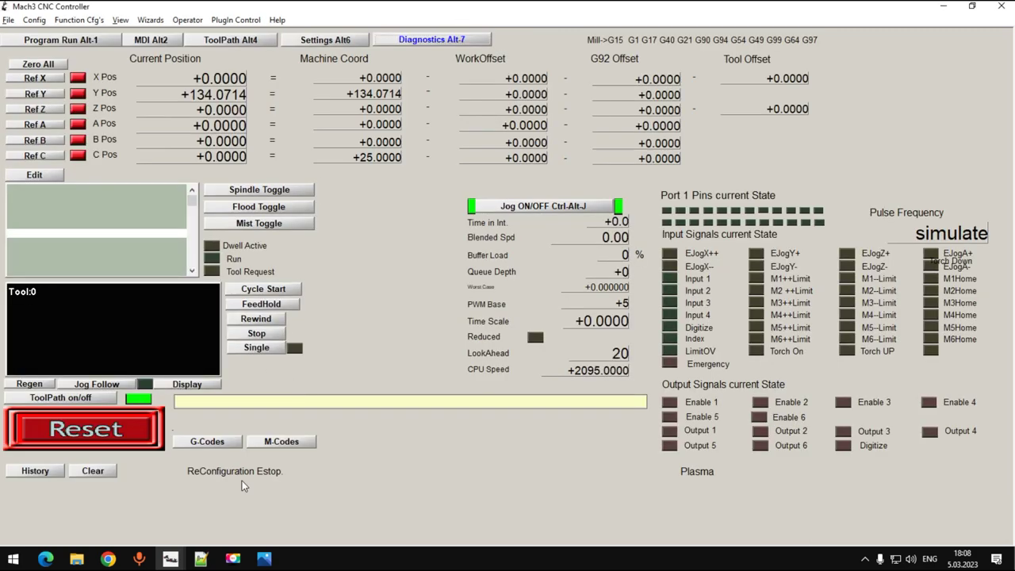
mouse_move(170, 560)
click(221, 505)
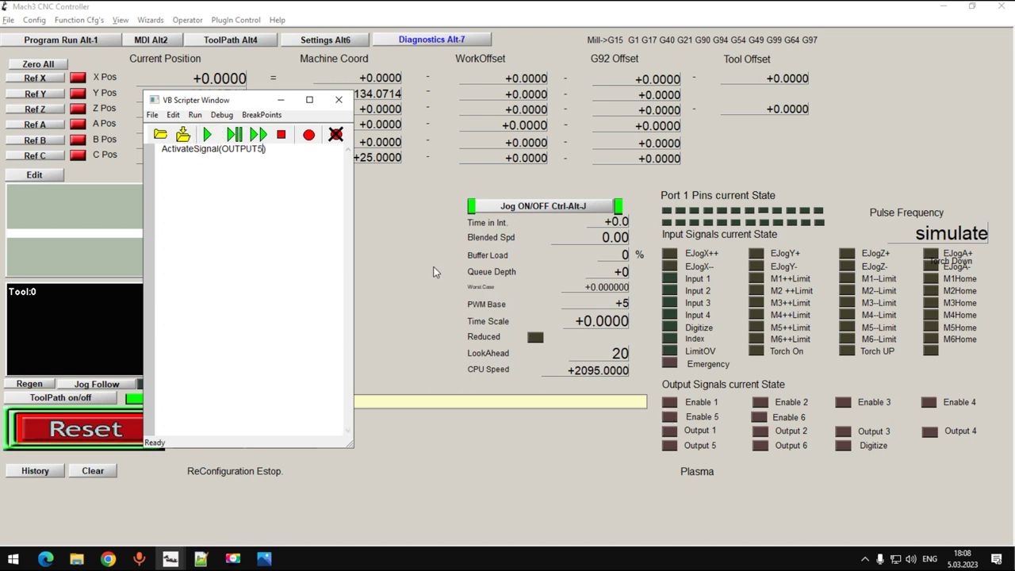
- Reset the controller out of emergency mode and run the ActivateSignal(OUTPUT5) script
click(208, 137)
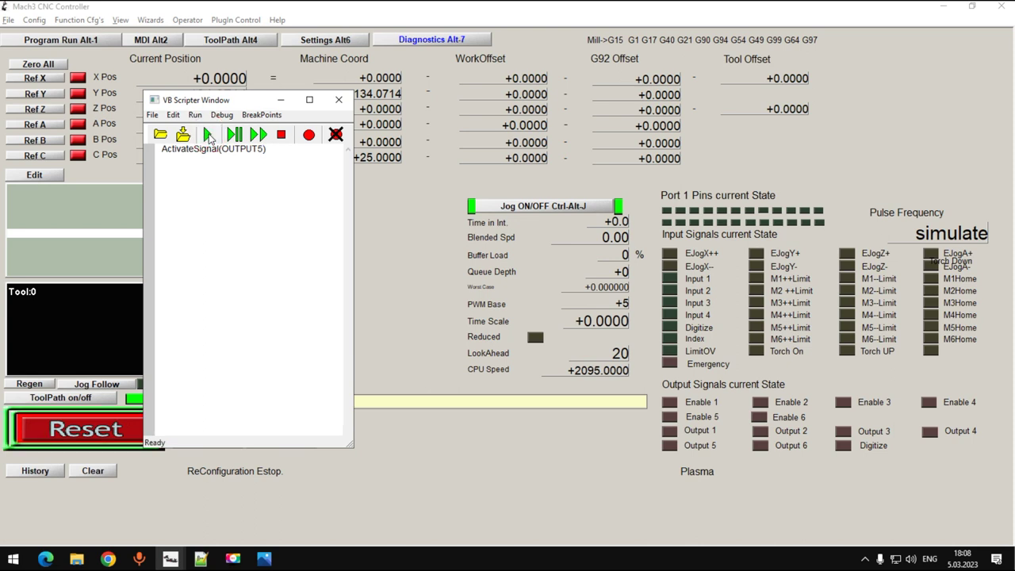
click(299, 235)
click(77, 431)
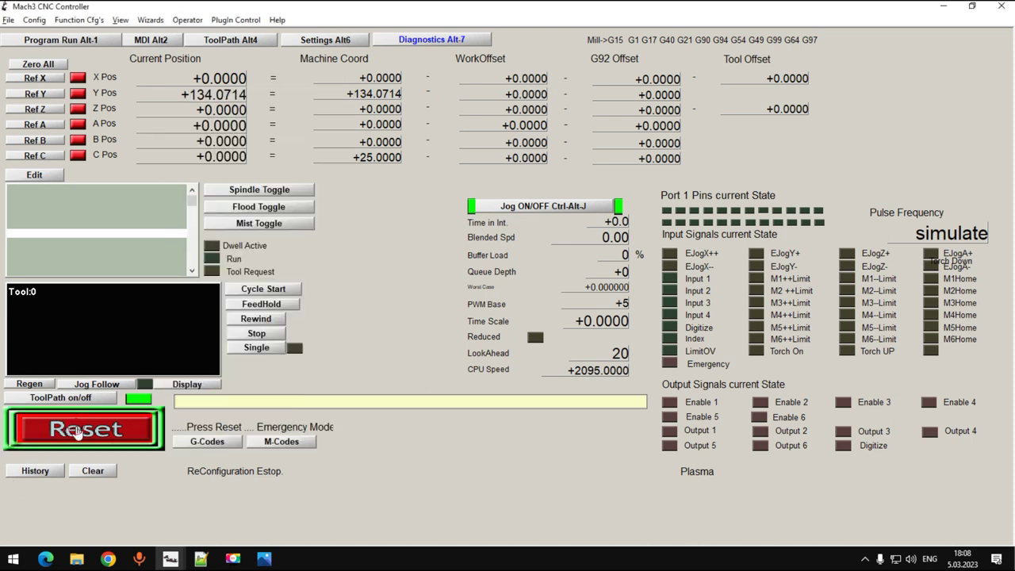
mouse_move(171, 559)
click(231, 502)
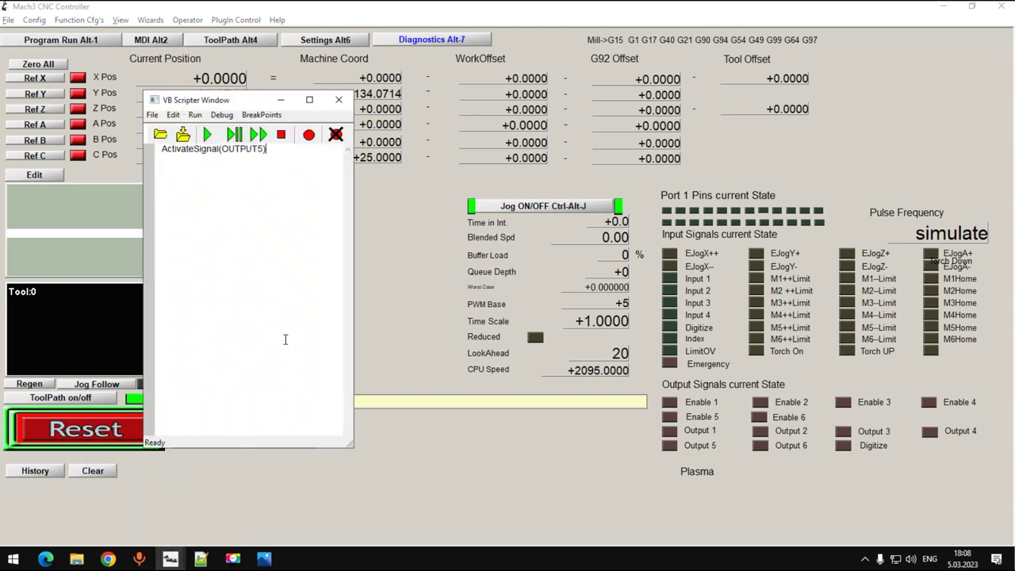
click(207, 135)
drag(270, 149, 157, 149)
- Review Output #5 in the Ports & Pins output signals and switch to the relay wiring diagram in Photos
click(35, 20)
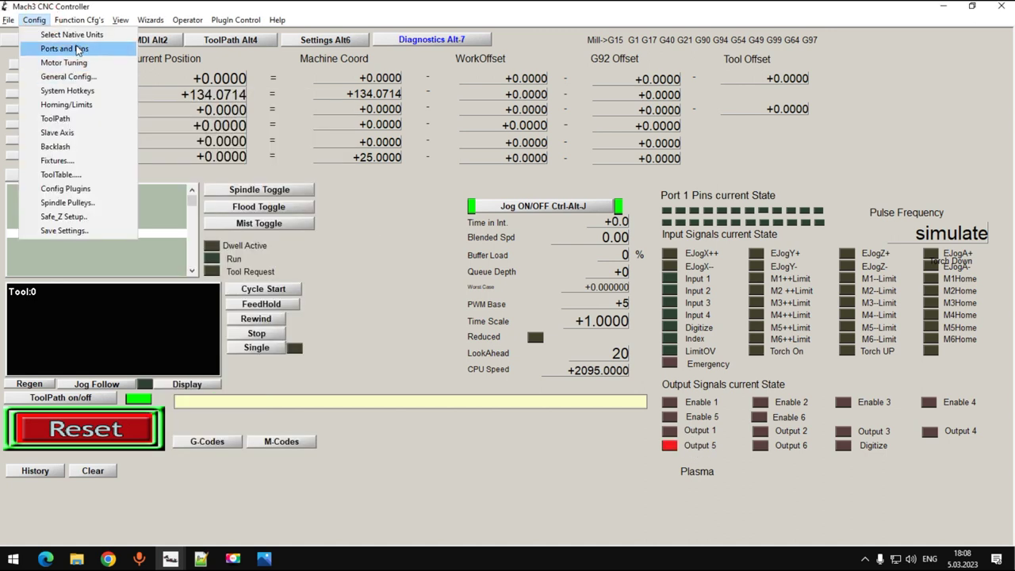
click(68, 46)
click(512, 167)
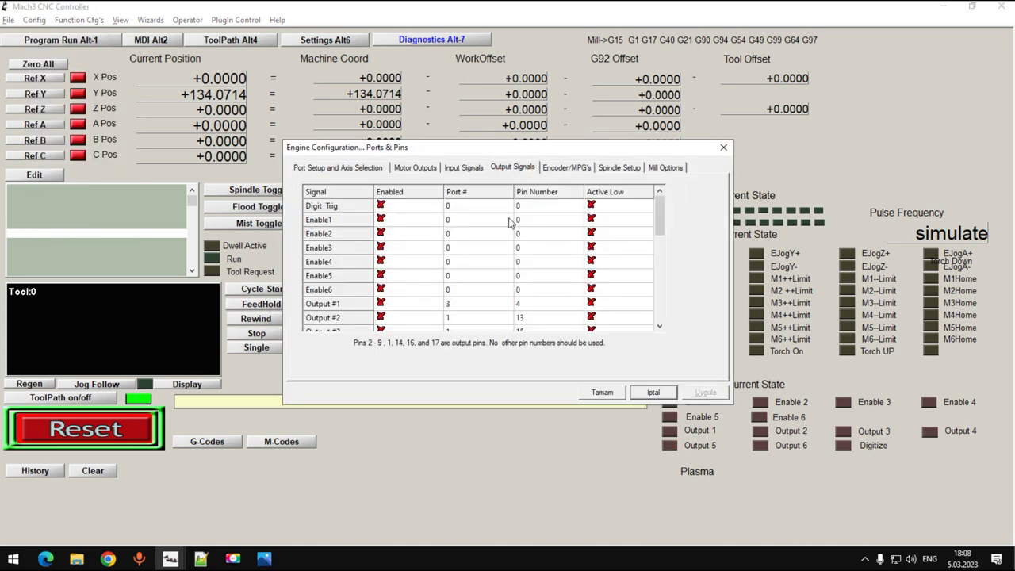
scroll(655, 215, down, 2)
click(381, 275)
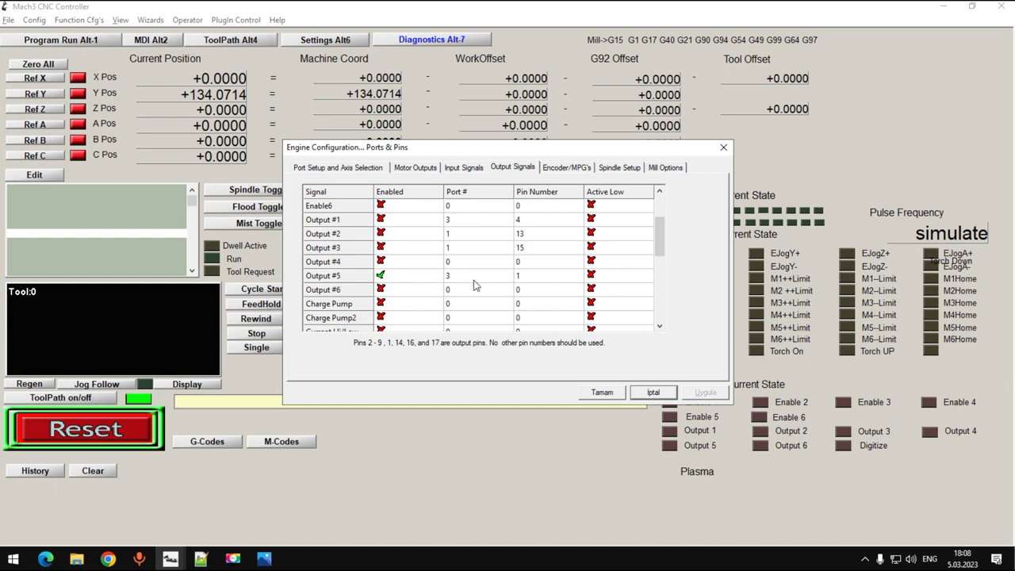
mouse_move(264, 558)
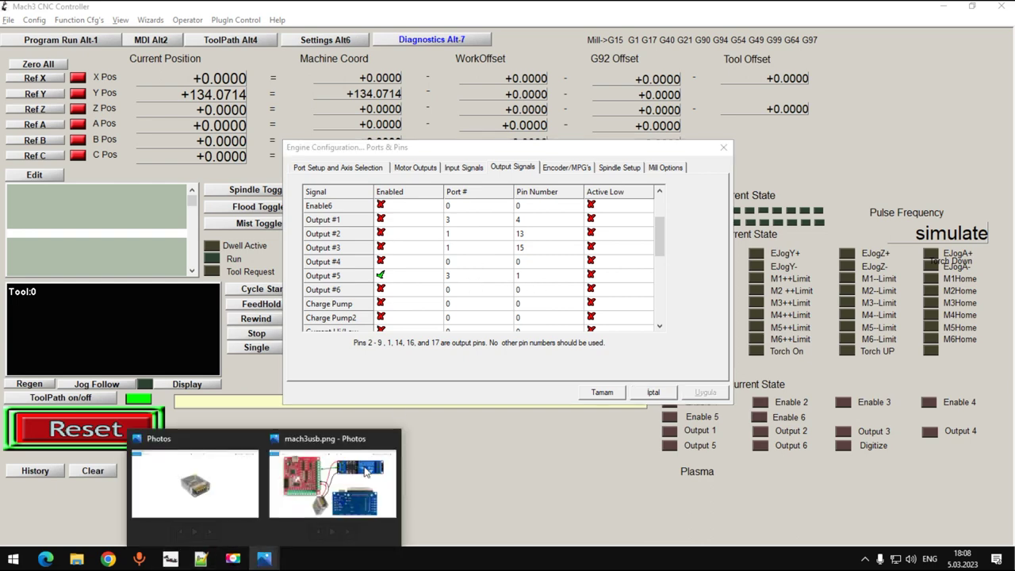
click(338, 468)
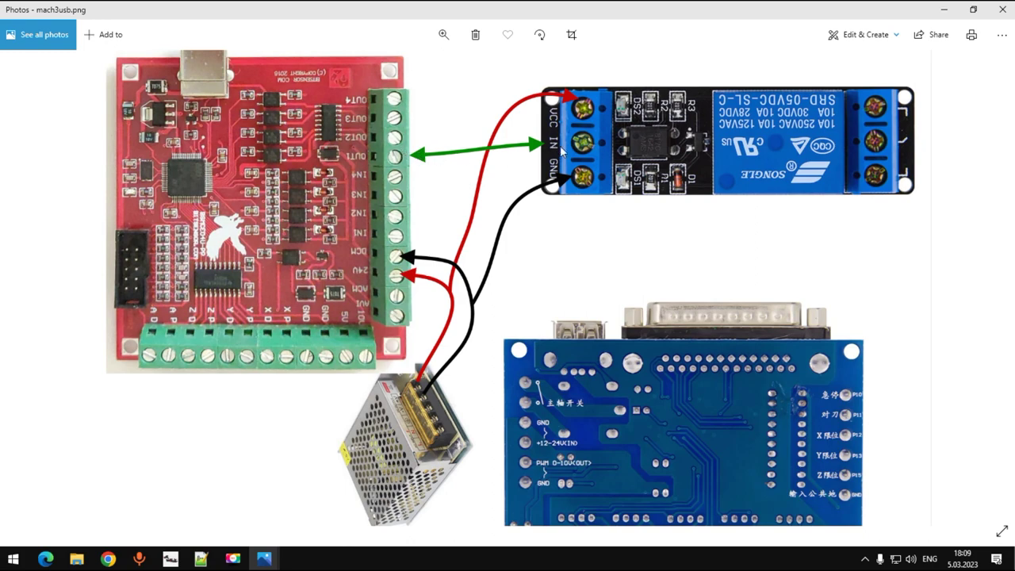
- Switch back to Mach3 and compare Output #5's enabled state and pin number with the M3 spindle relay output
mouse_move(171, 558)
click(233, 498)
click(201, 559)
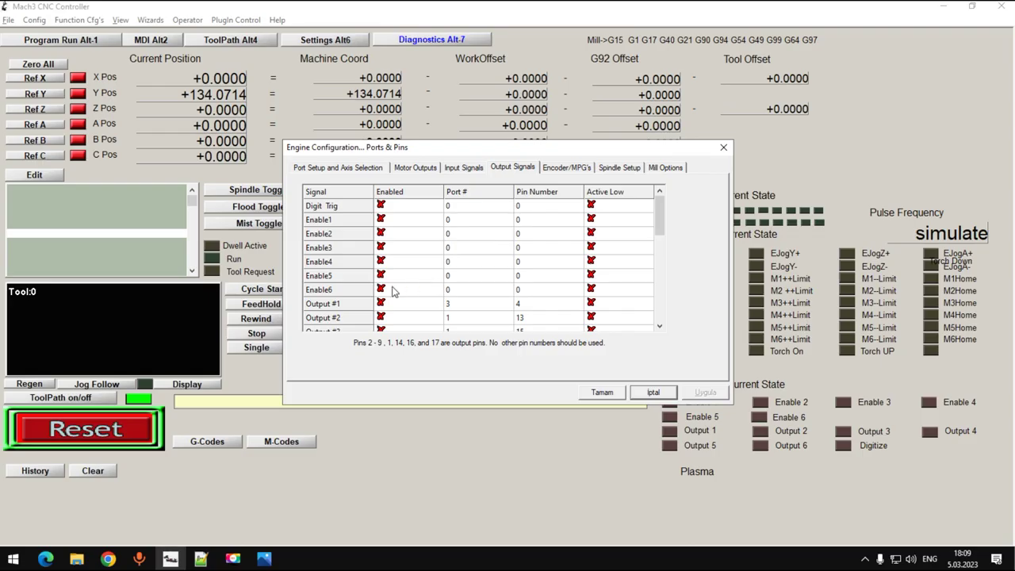
scroll(399, 283, down, 2)
click(380, 276)
click(617, 170)
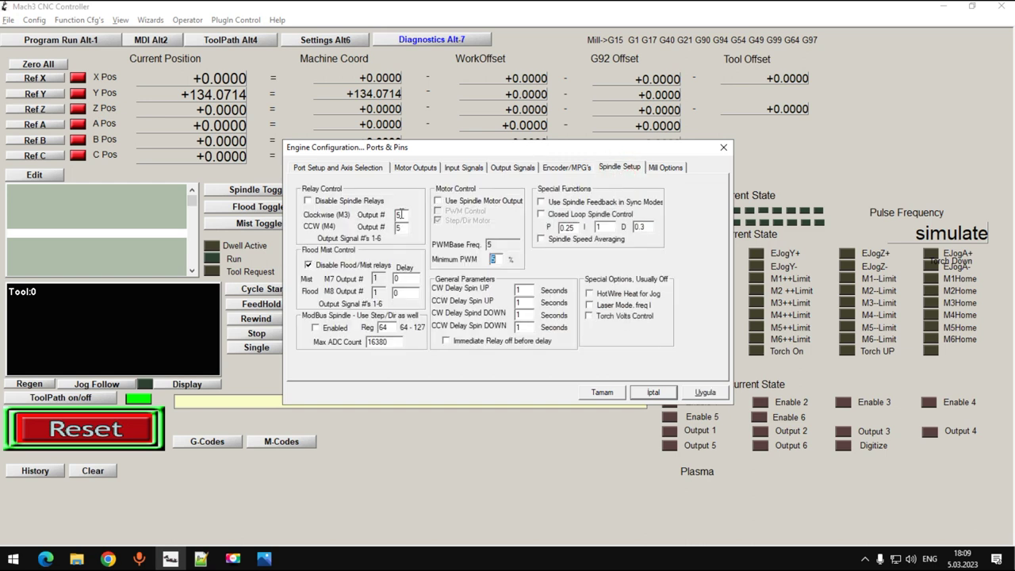
drag(406, 214, 383, 215)
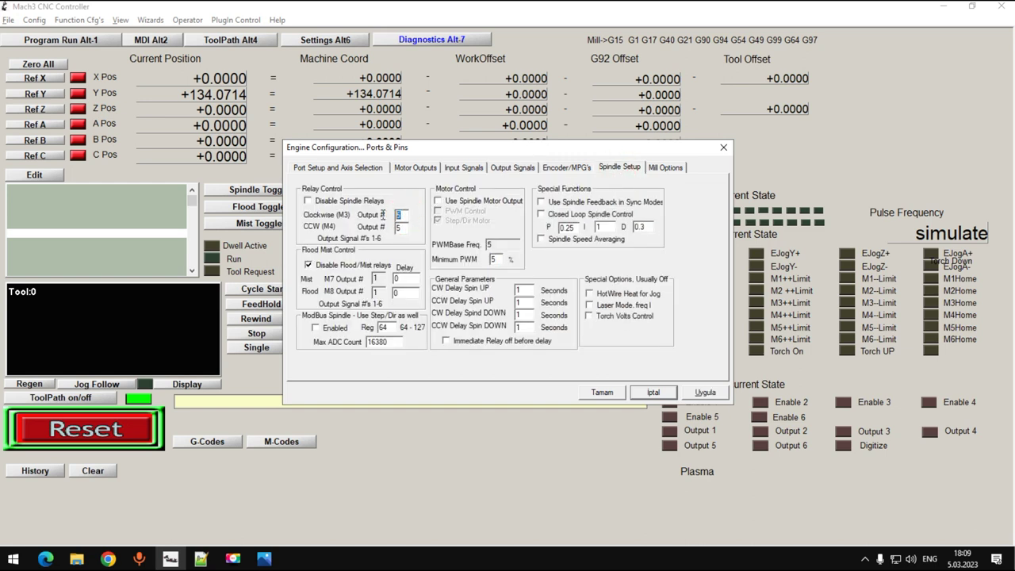
click(492, 170)
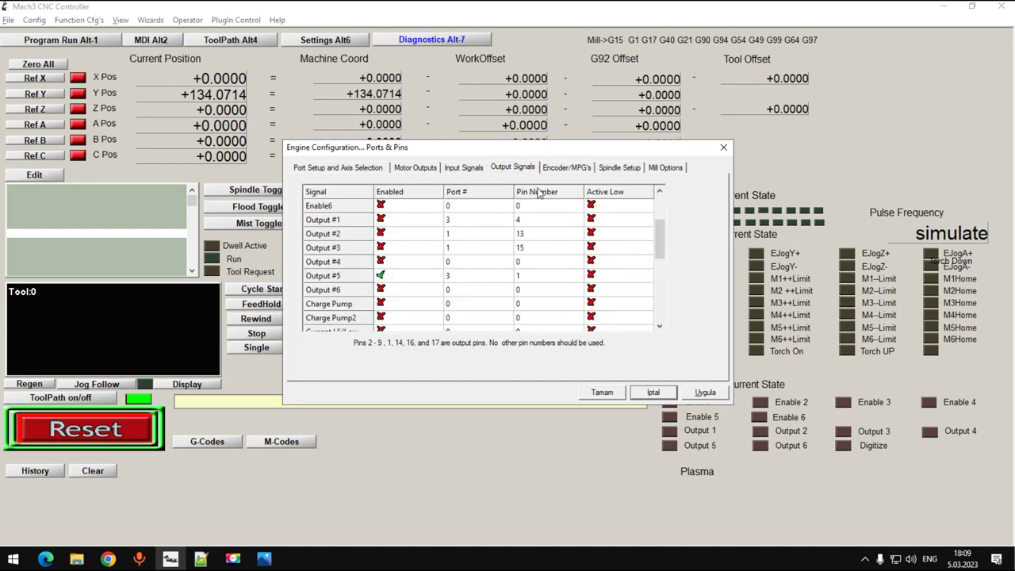
click(522, 277)
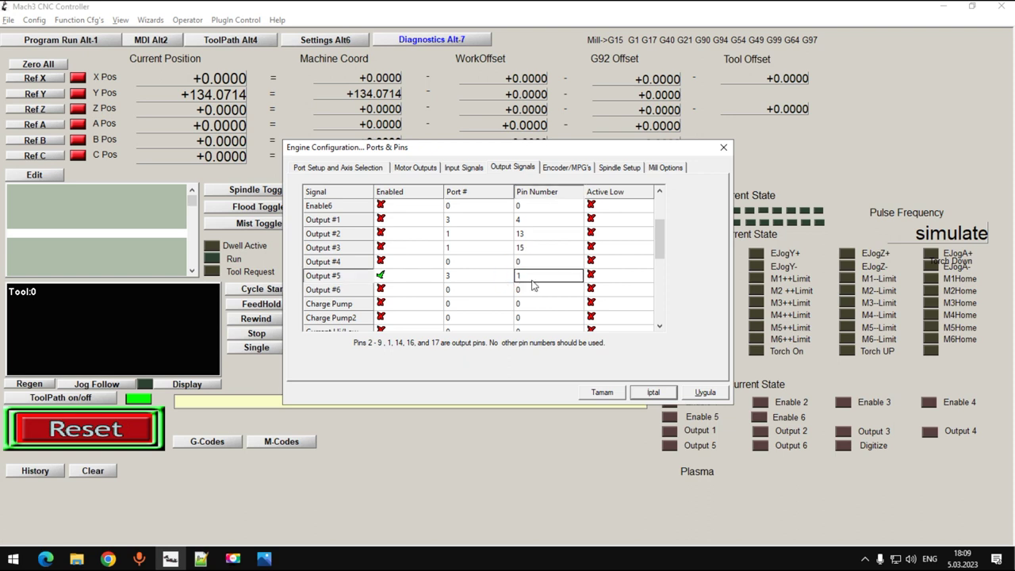
- Disable Output #5, enable Output #1 for the OUT1 relay connection with pin number 1, and apply the settings
click(381, 277)
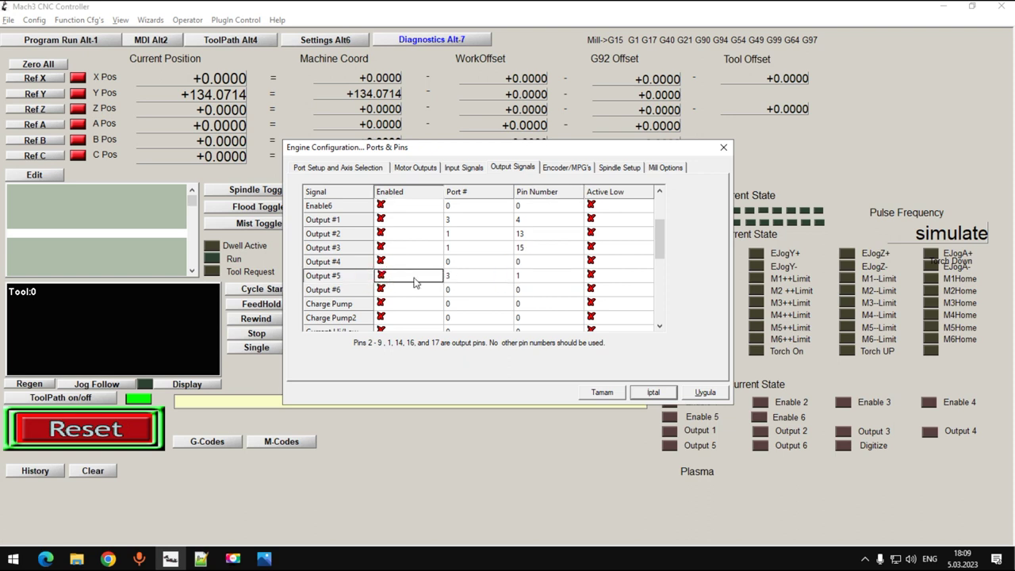
click(382, 220)
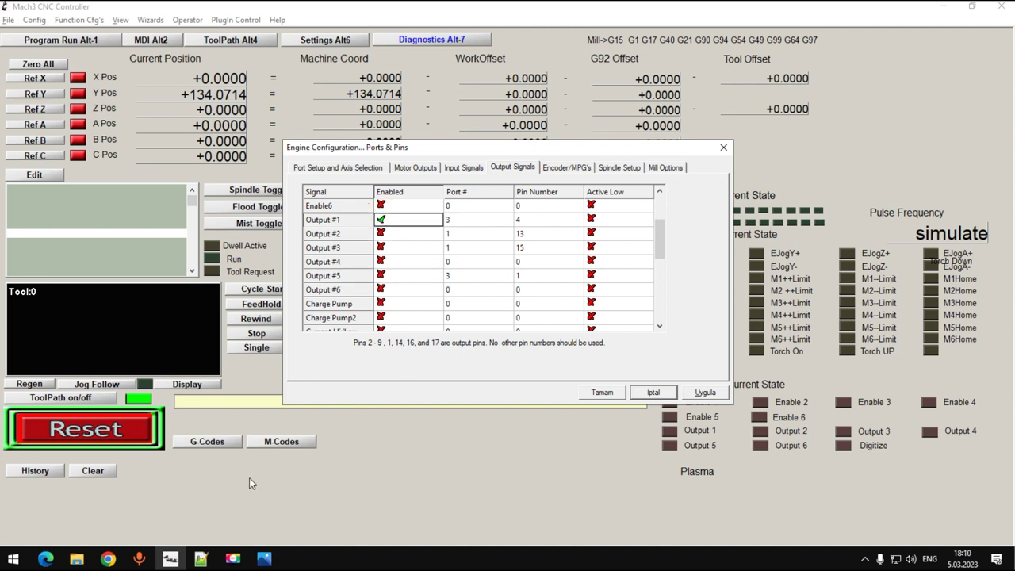
mouse_move(264, 559)
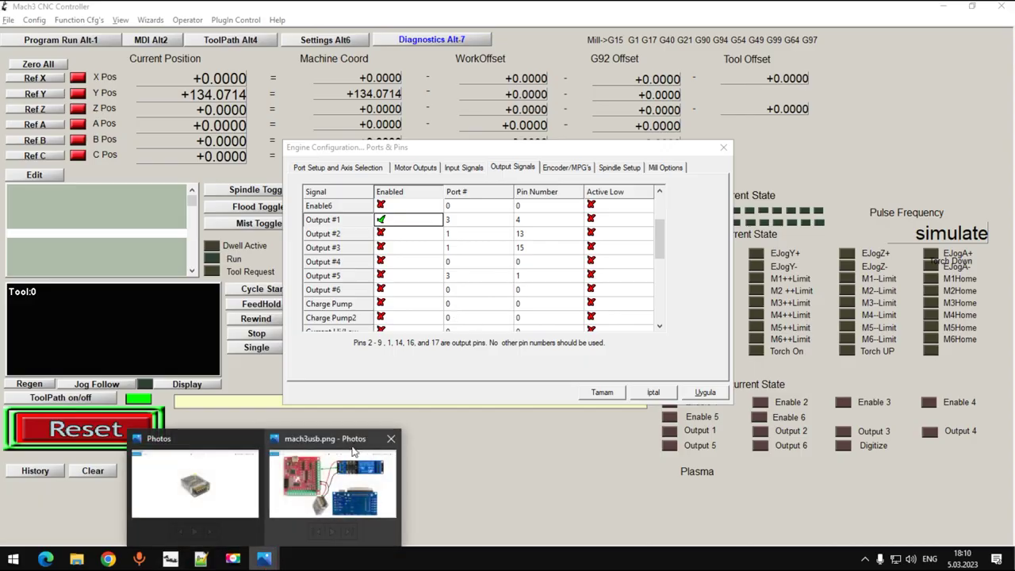
click(420, 491)
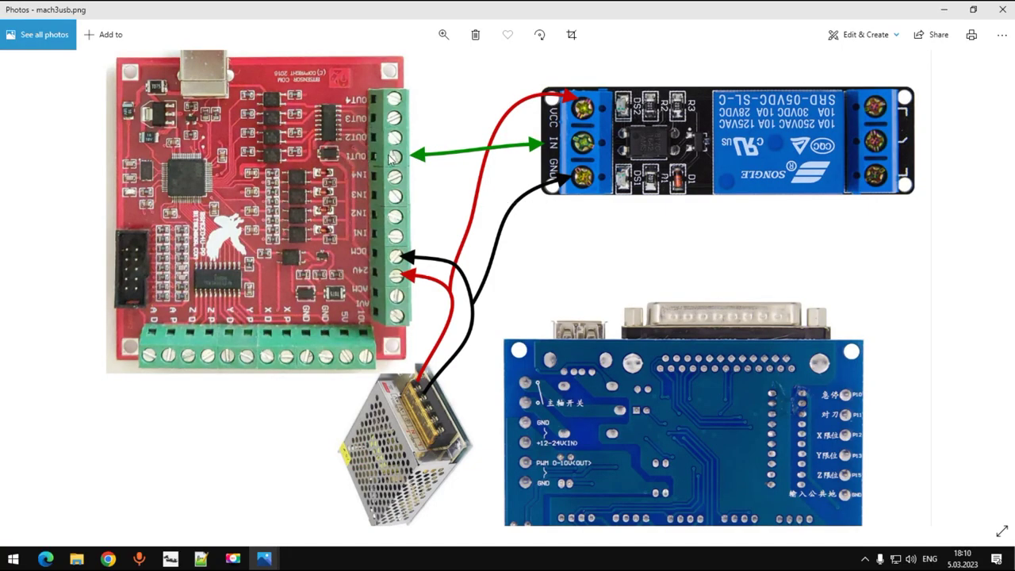
click(170, 558)
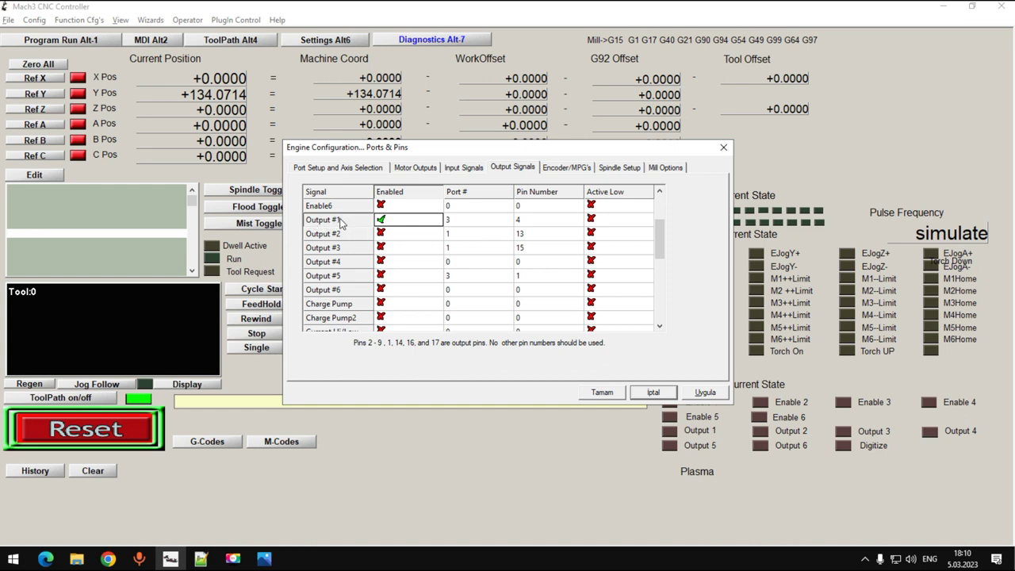
click(529, 222)
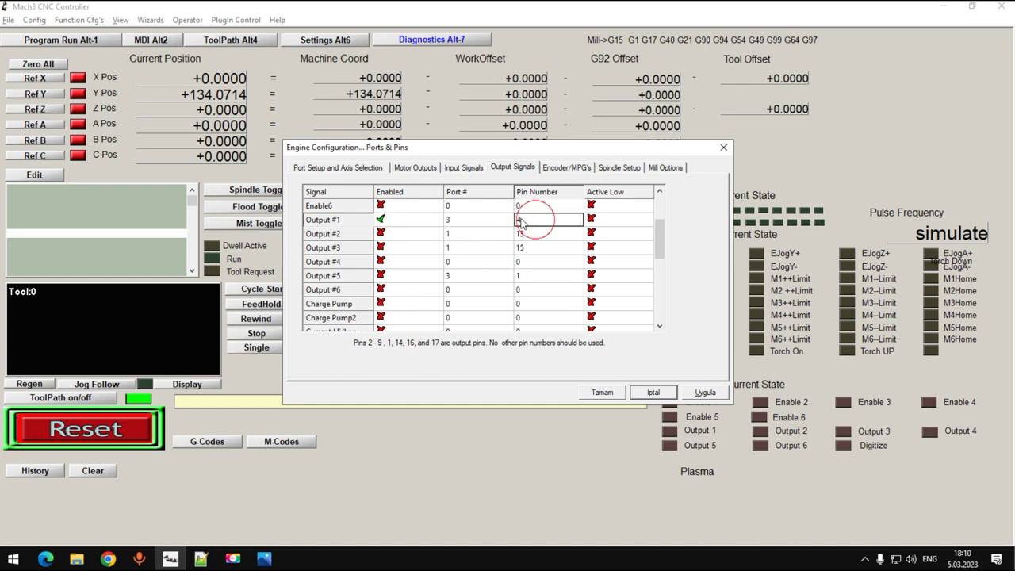
text(1)
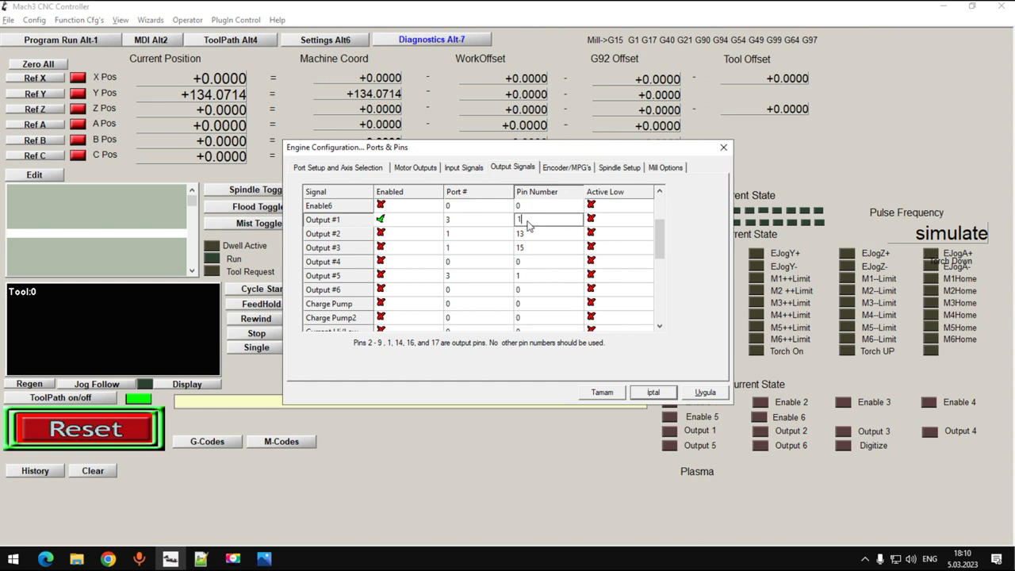
click(709, 394)
- Edit the clockwise (M3) and CCW (M4) spindle relay output numbers and confirm the Ports & Pins configuration
click(617, 168)
double_click(400, 215)
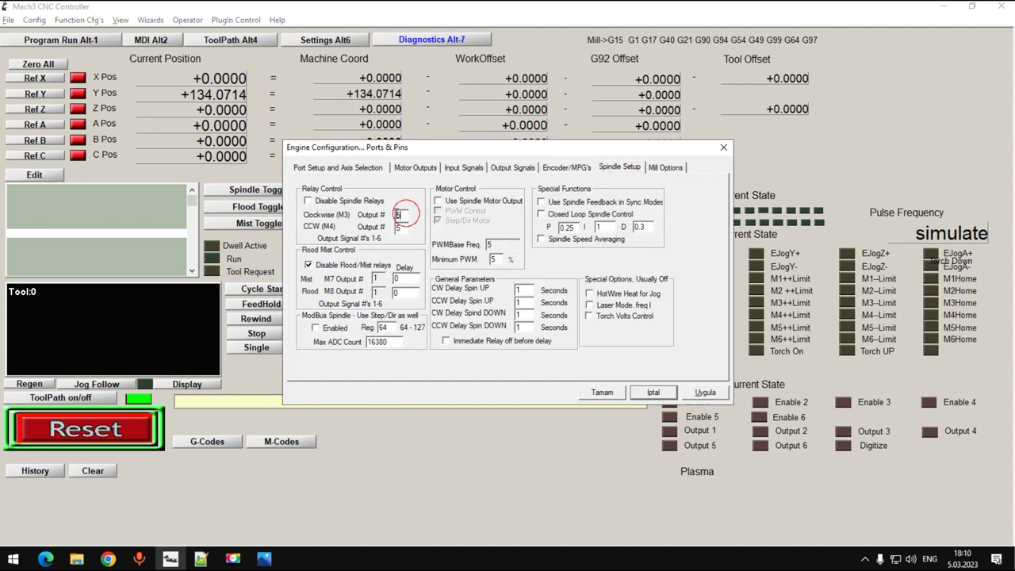
double_click(402, 228)
click(600, 392)
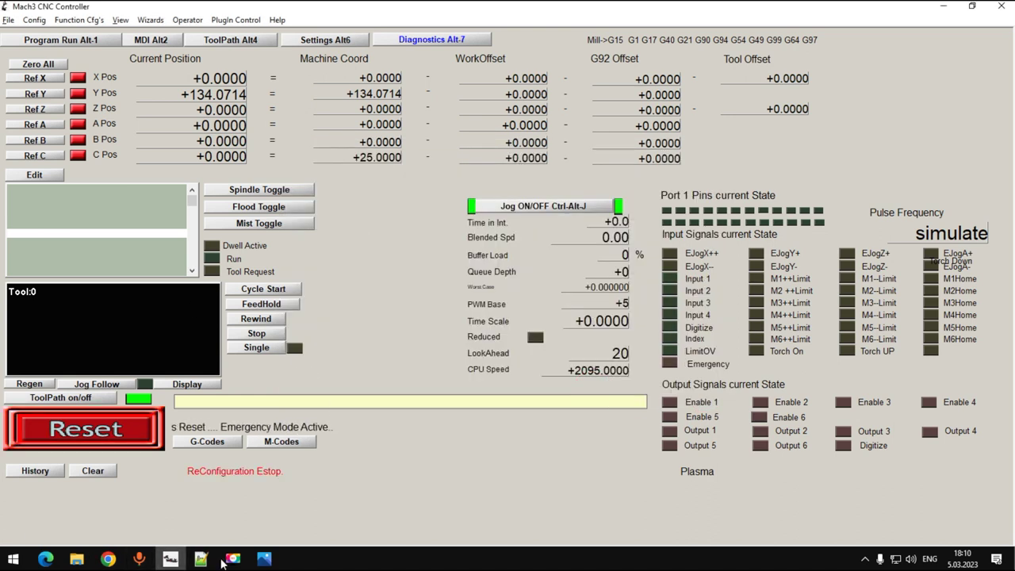
- Review the USB board's relay wiring diagram in Photos and return to Mach3 to check Output #1's pin number in the Ports & Pins output signals
mouse_move(264, 559)
click(331, 472)
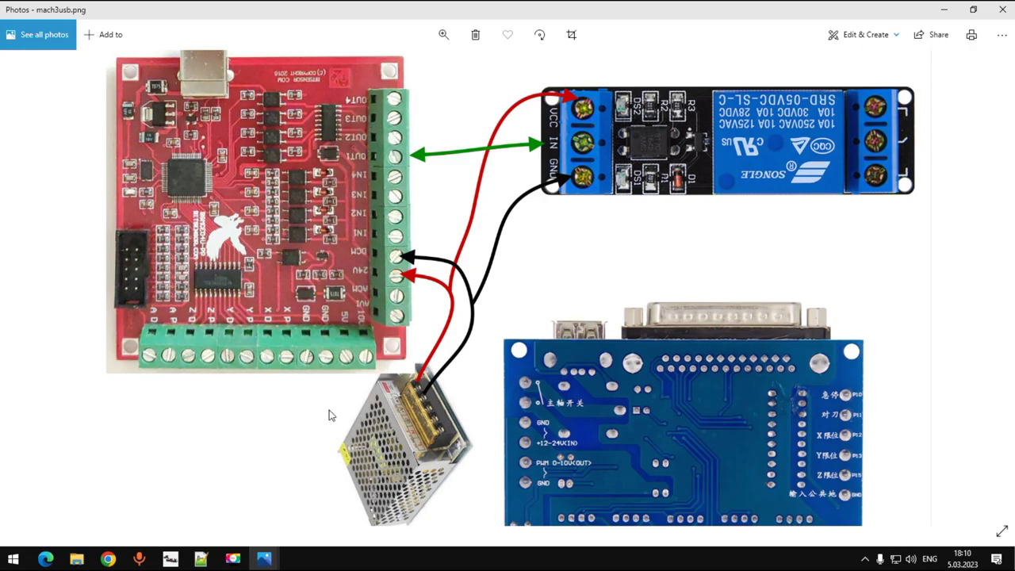
click(170, 559)
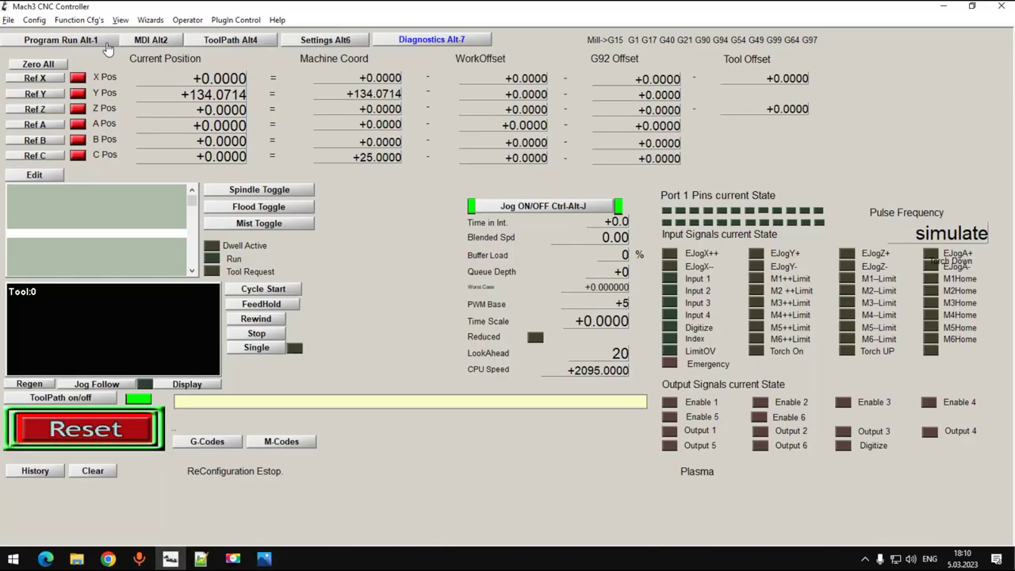
click(34, 20)
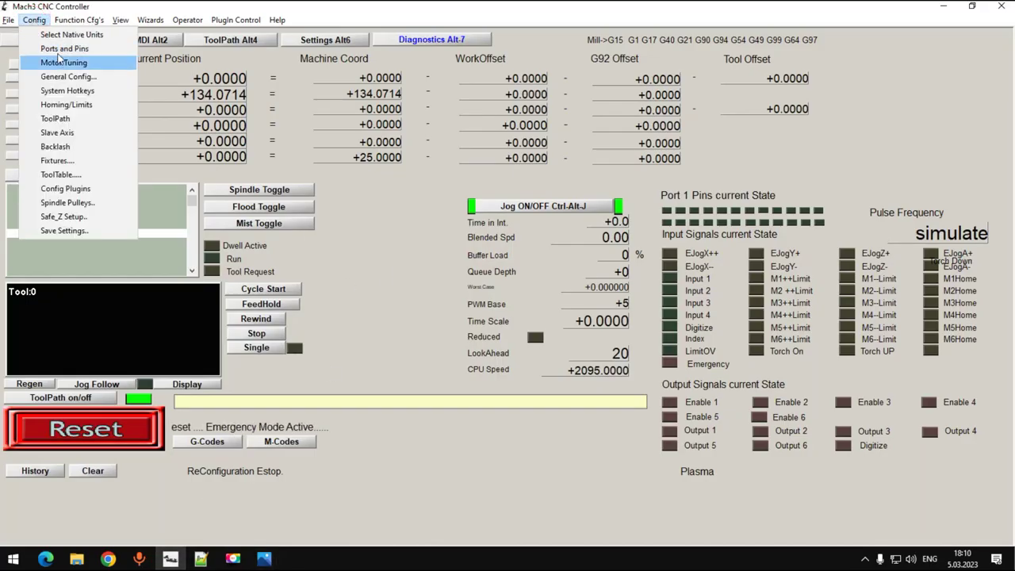
click(56, 48)
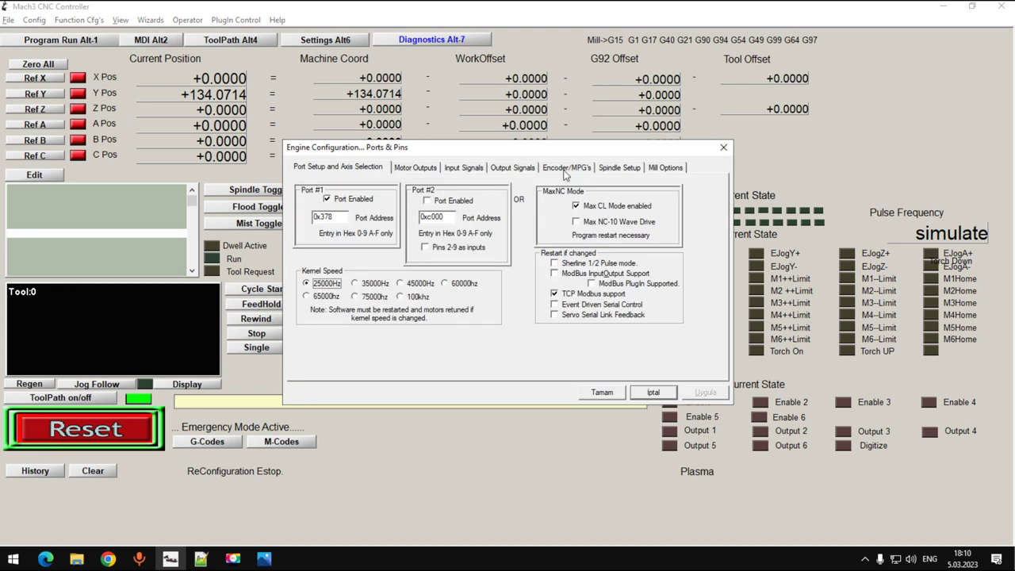
click(521, 170)
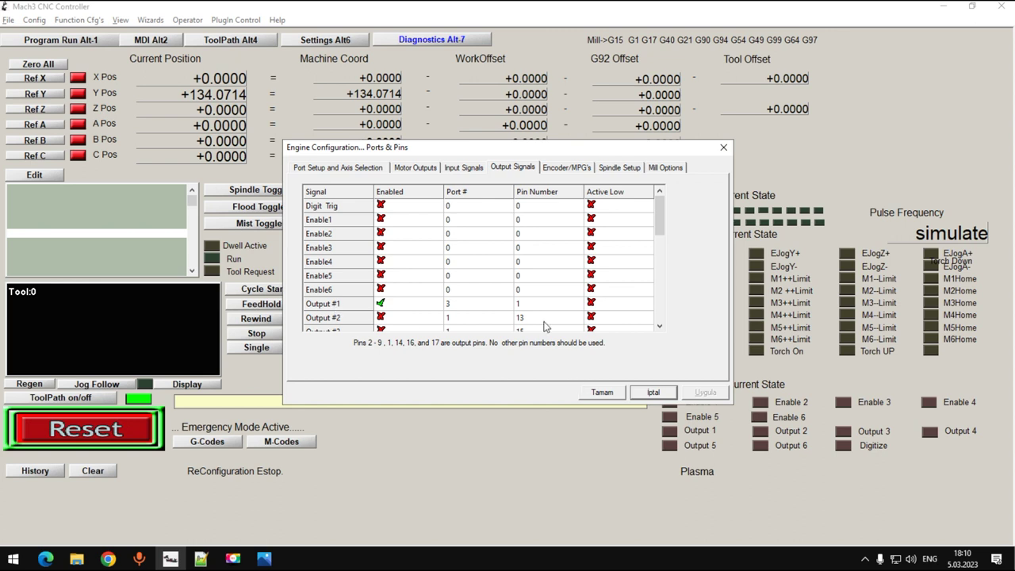
click(521, 305)
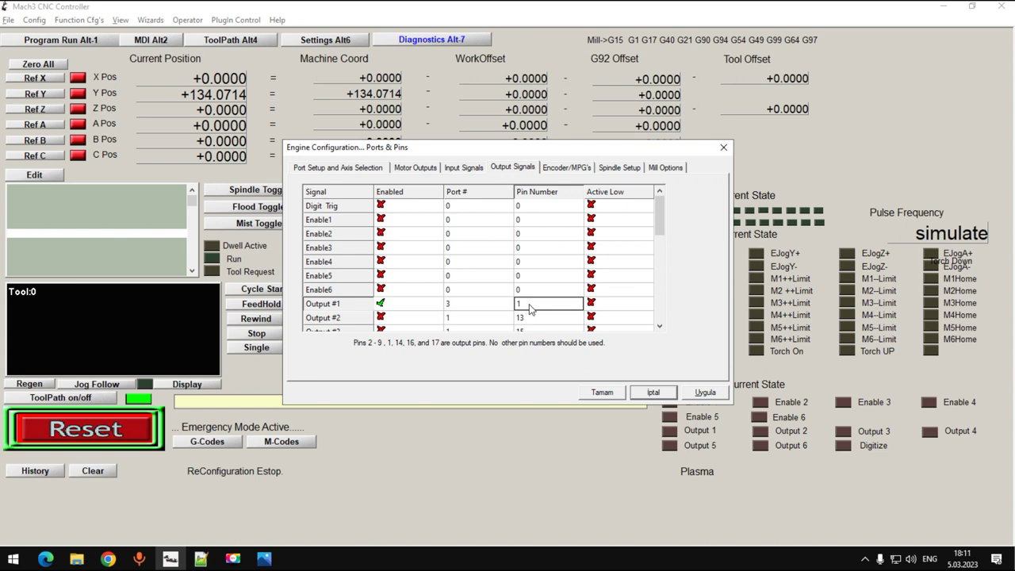
- Switch to Photos and display the parallel-port board wiring diagram machlpt.png
click(264, 559)
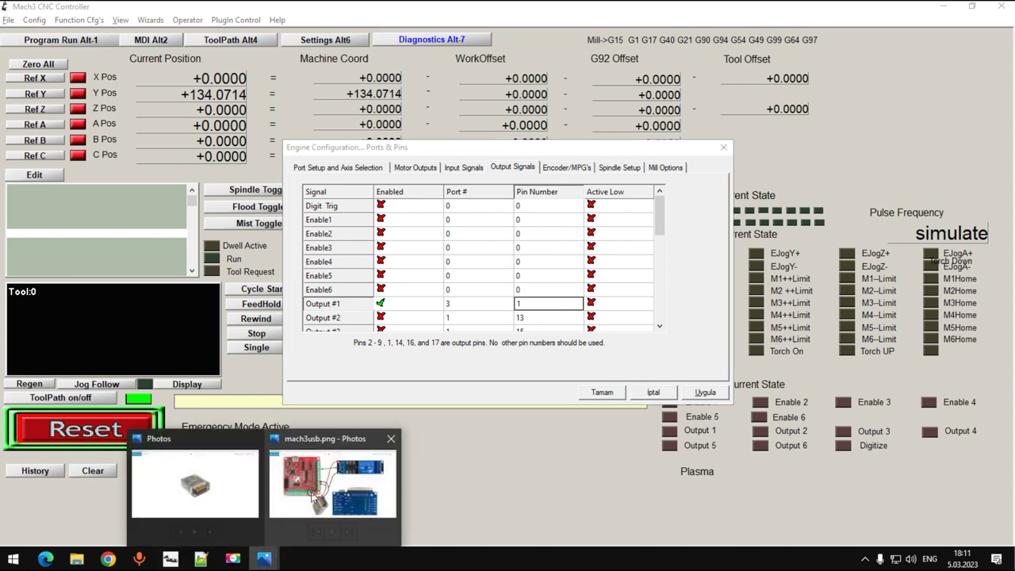
click(313, 495)
click(987, 292)
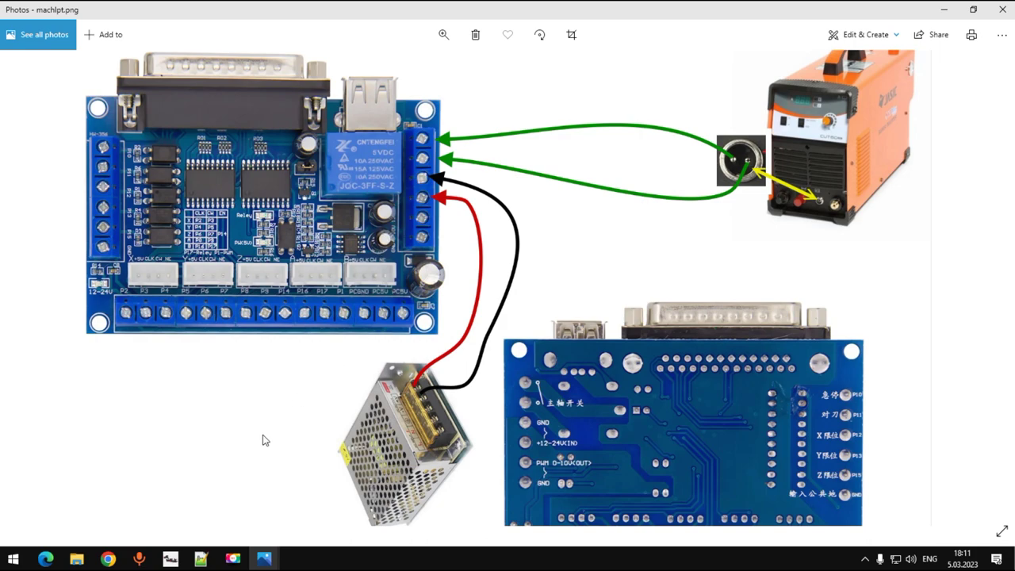
- Switch back to Mach3 and set the enabled Output #1's port number to 1
click(171, 559)
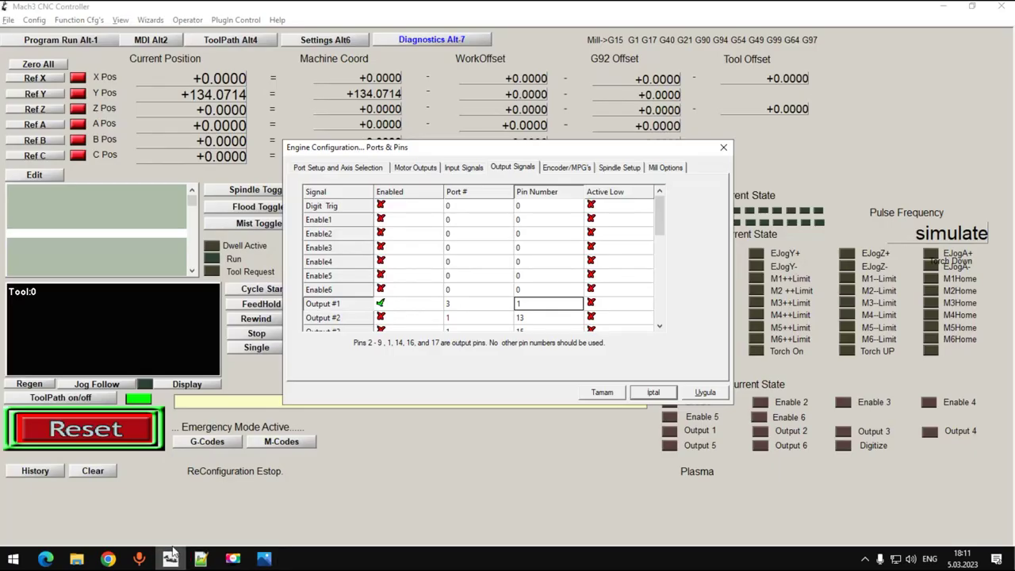
click(381, 304)
click(381, 305)
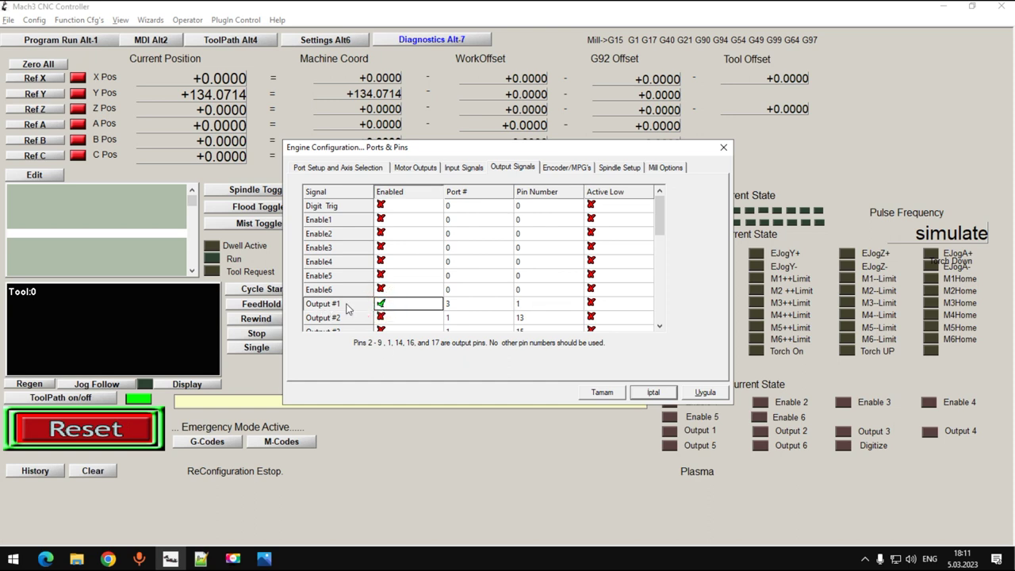
click(456, 305)
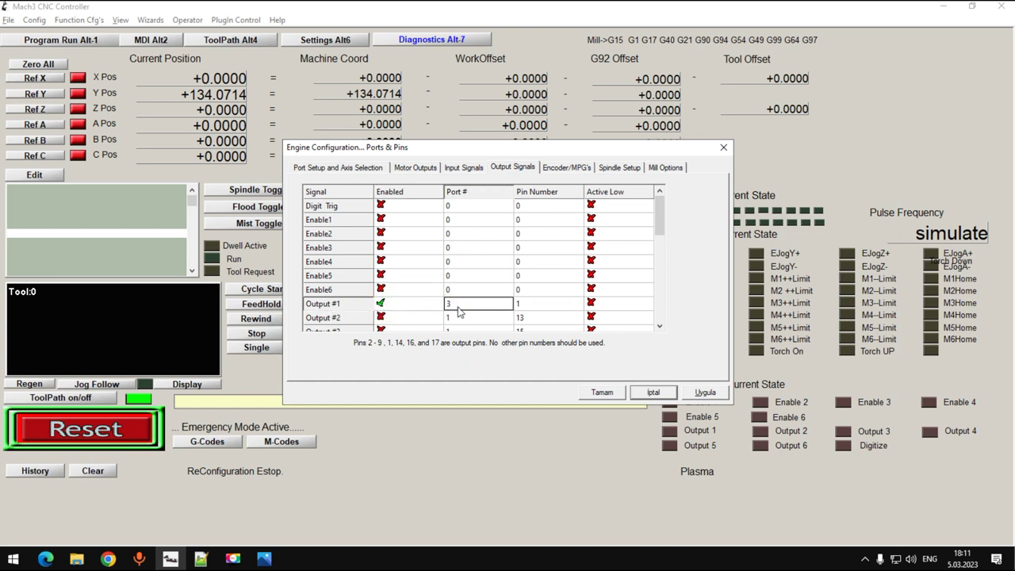
text(1)
click(521, 308)
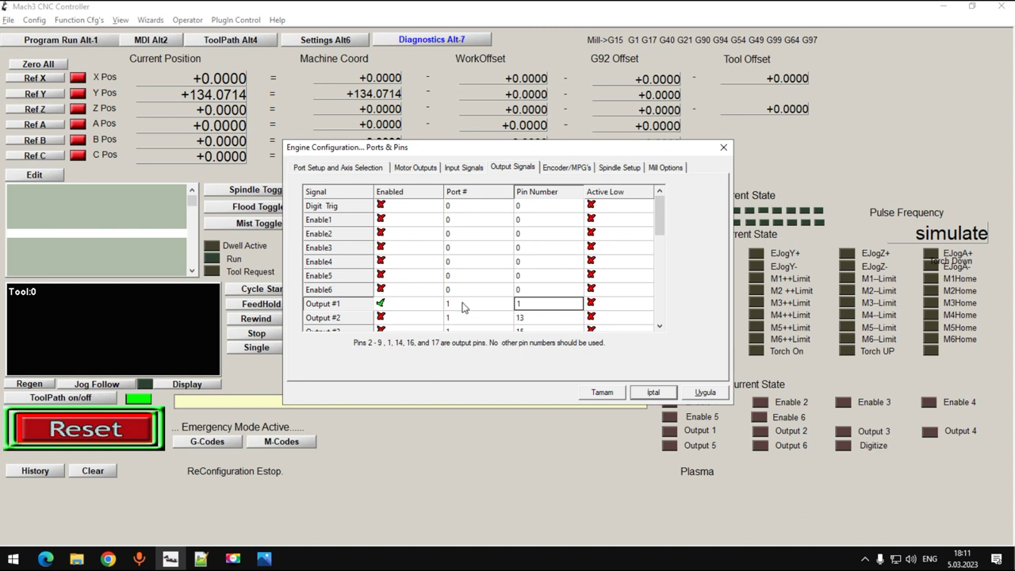
- Check the relay pin on the 5-axis board image in Chrome, set Output #1's pin number to 17 in Mach3, and apply it
drag(657, 217, 656, 223)
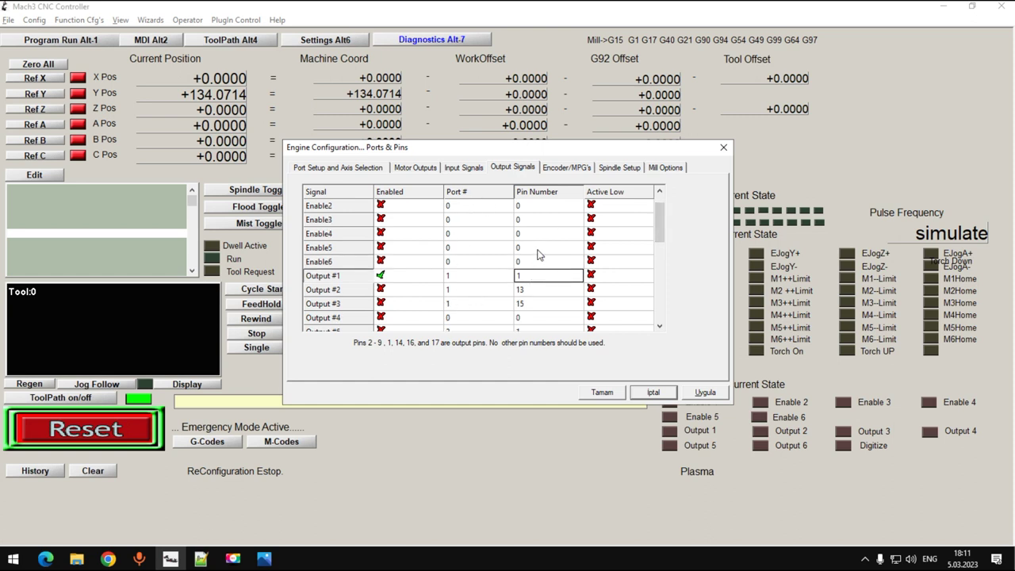
click(523, 278)
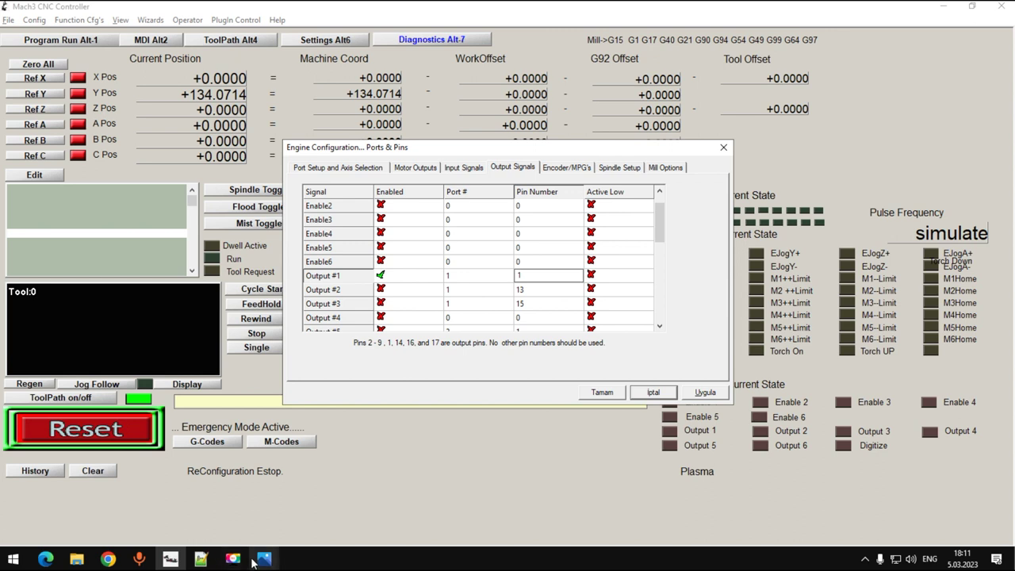
mouse_move(253, 562)
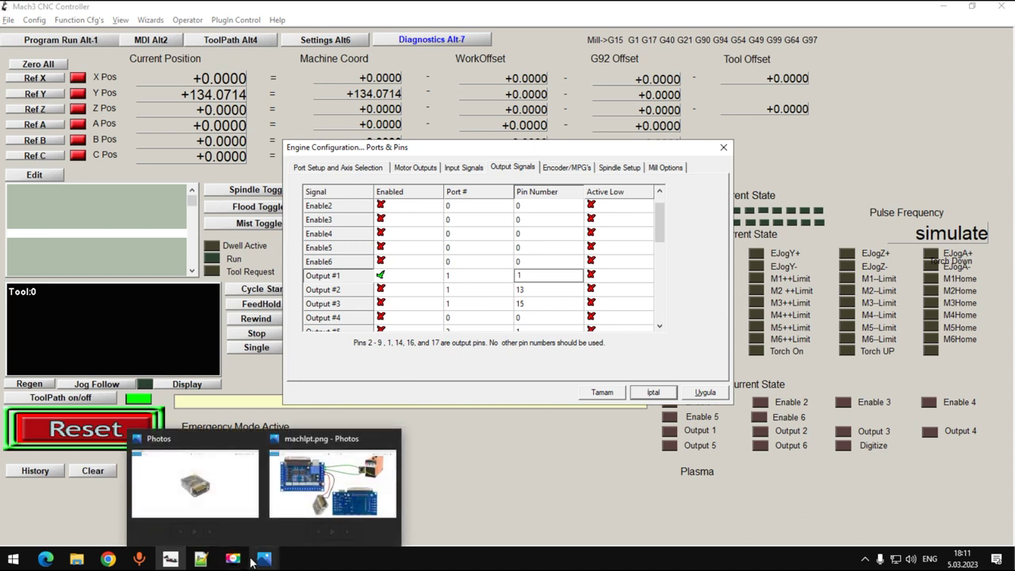
mouse_move(109, 561)
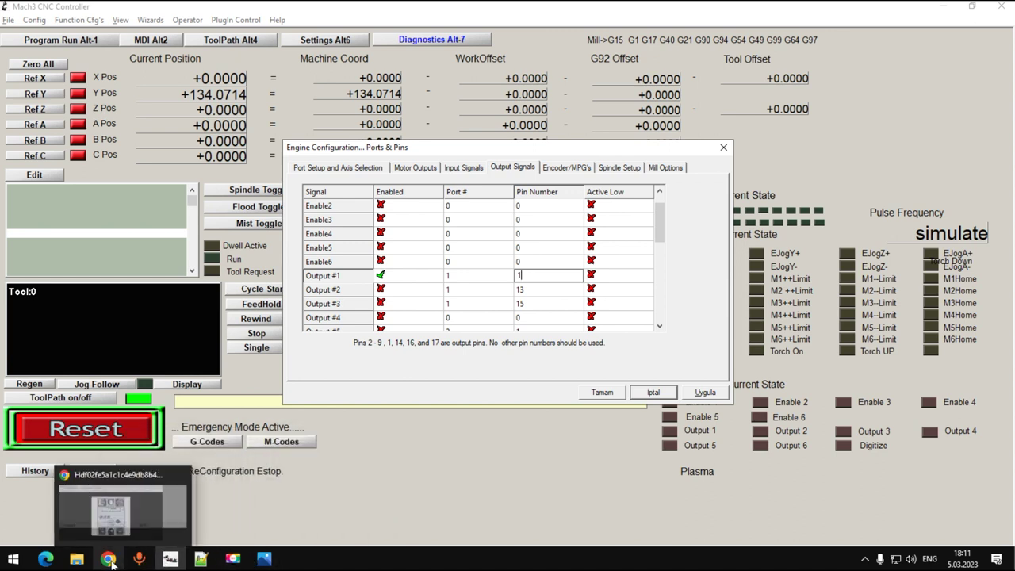
click(109, 504)
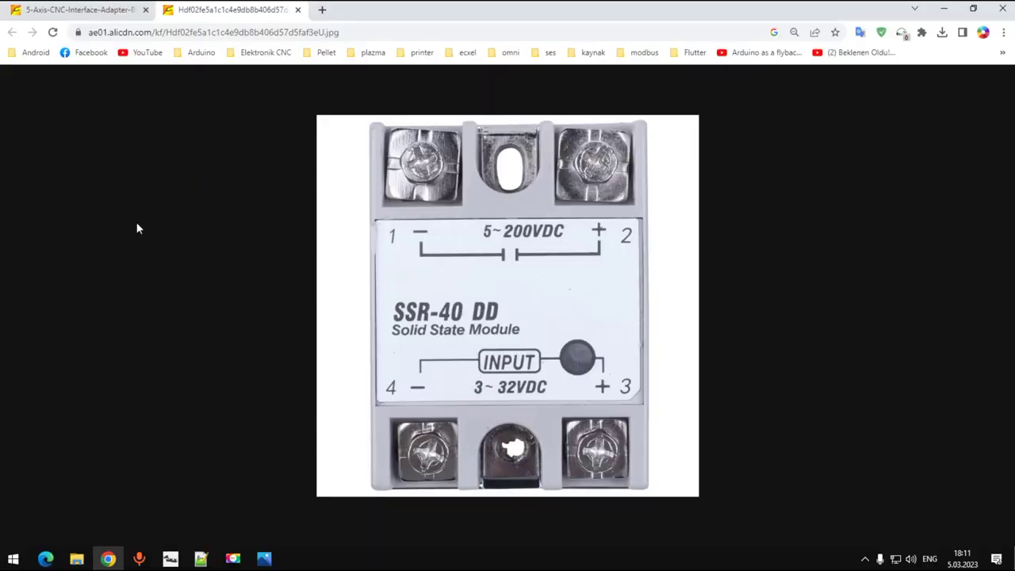
click(94, 13)
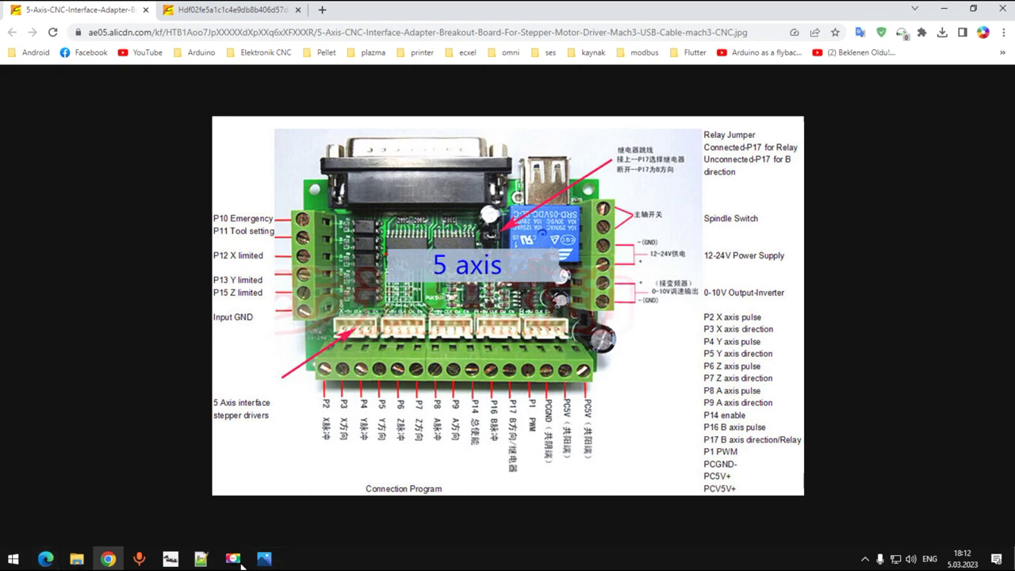
click(170, 559)
click(532, 277)
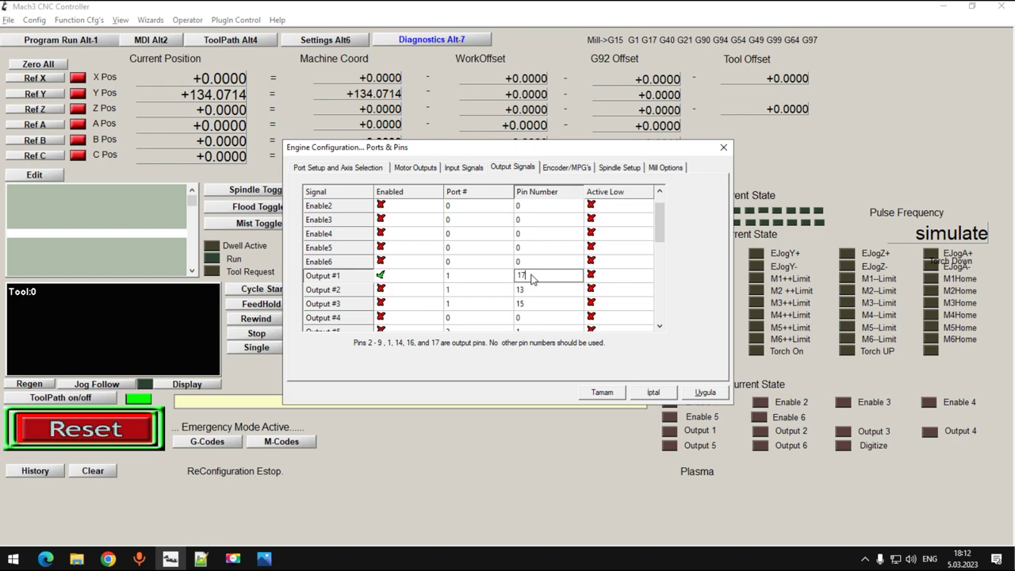
click(705, 392)
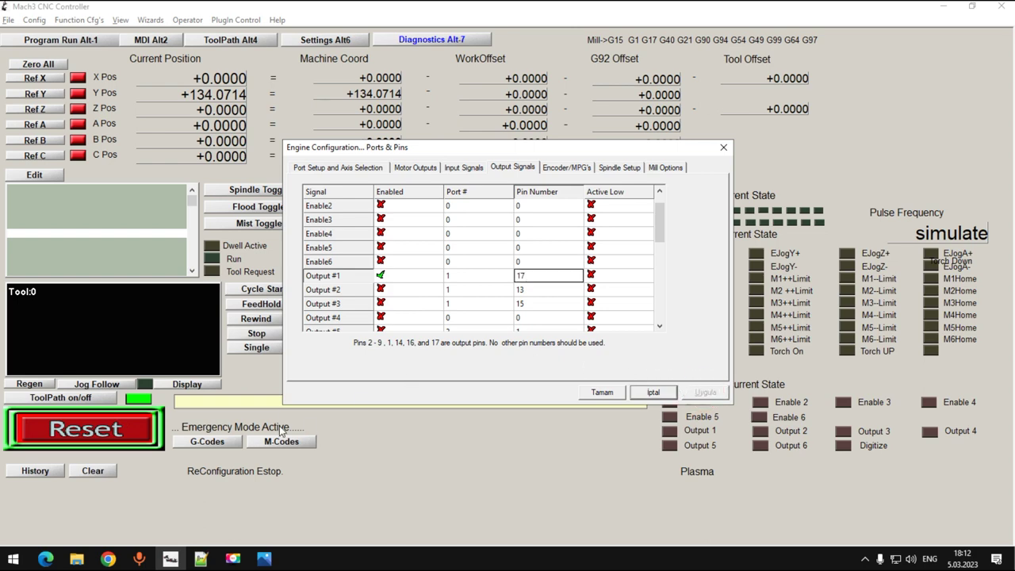
- Compare the machlpt.png and mach3usb.png wiring diagrams in Photos with the 5-axis breakout board pinout image in Chrome
mouse_move(264, 558)
mouse_move(333, 480)
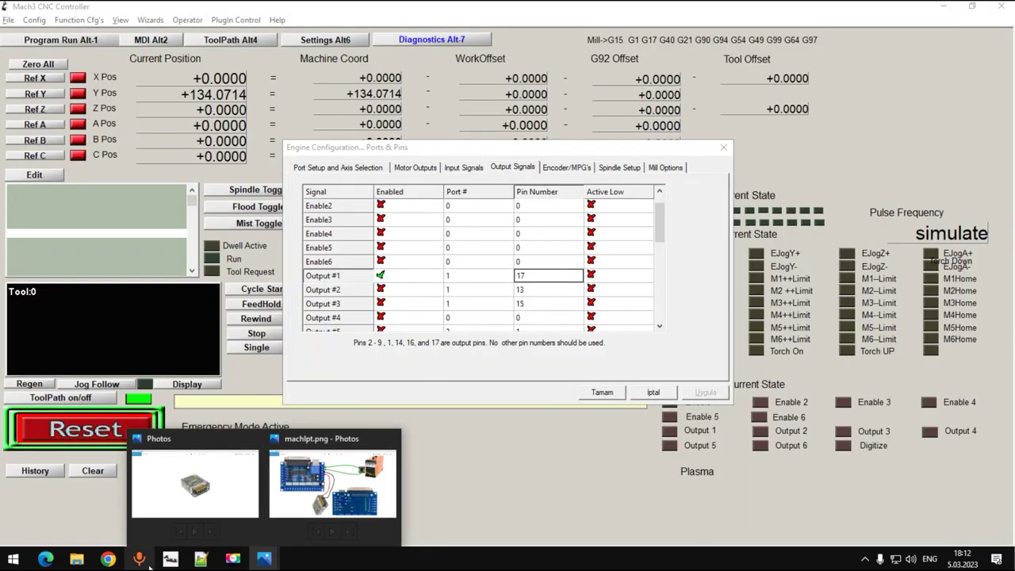
click(333, 480)
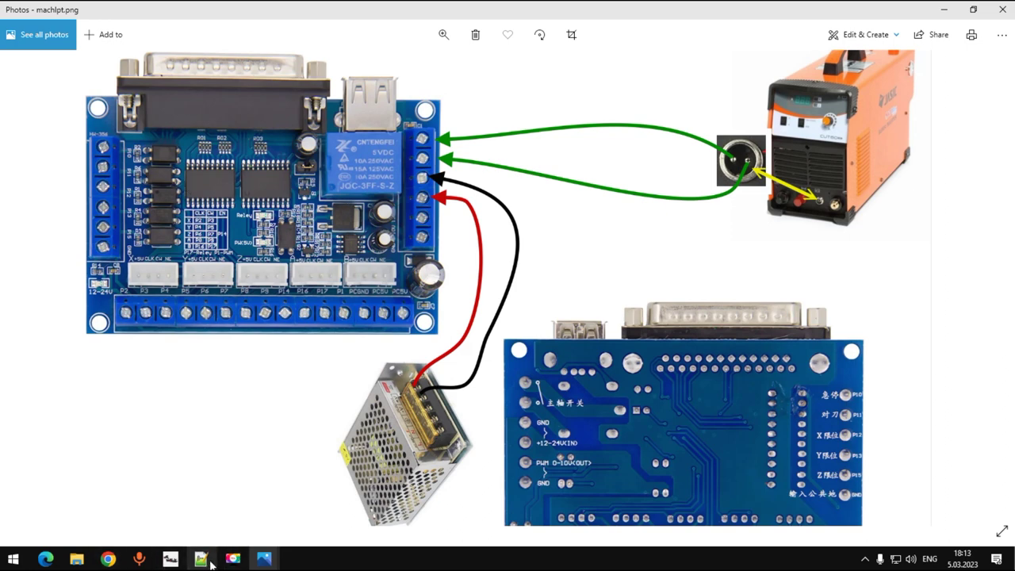
key(alt+Tab)
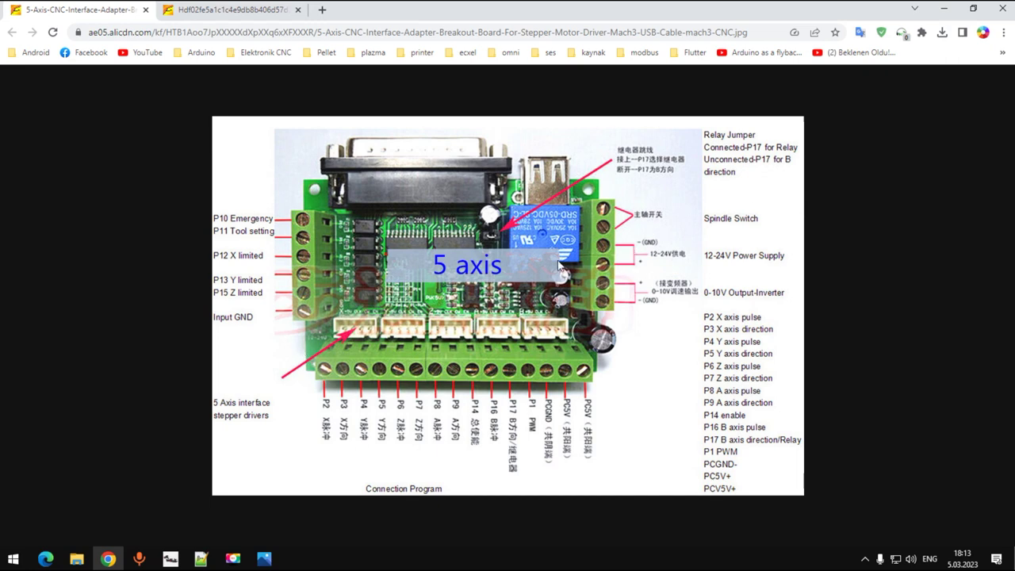
mouse_move(264, 558)
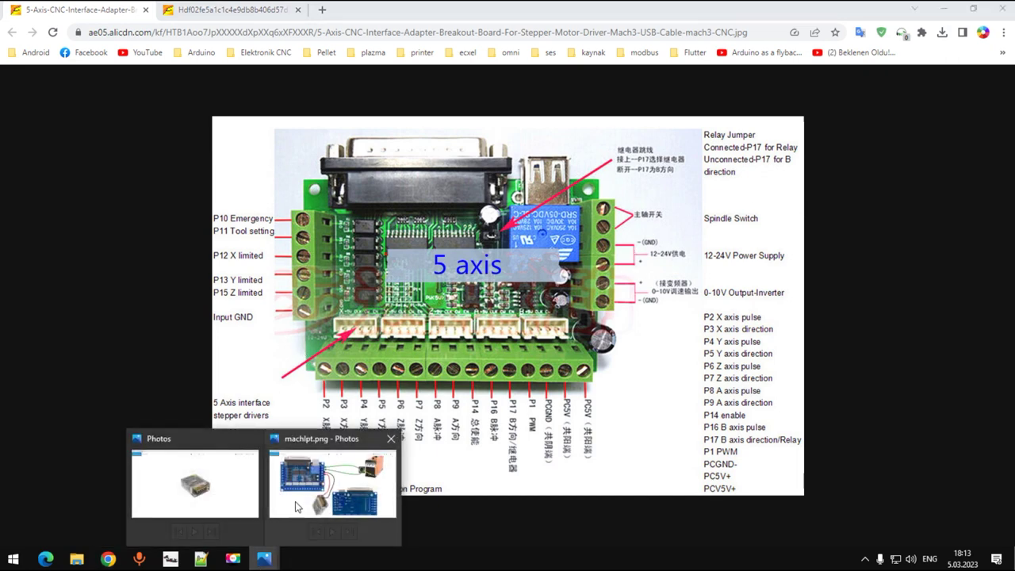
click(313, 495)
mouse_move(264, 559)
click(243, 471)
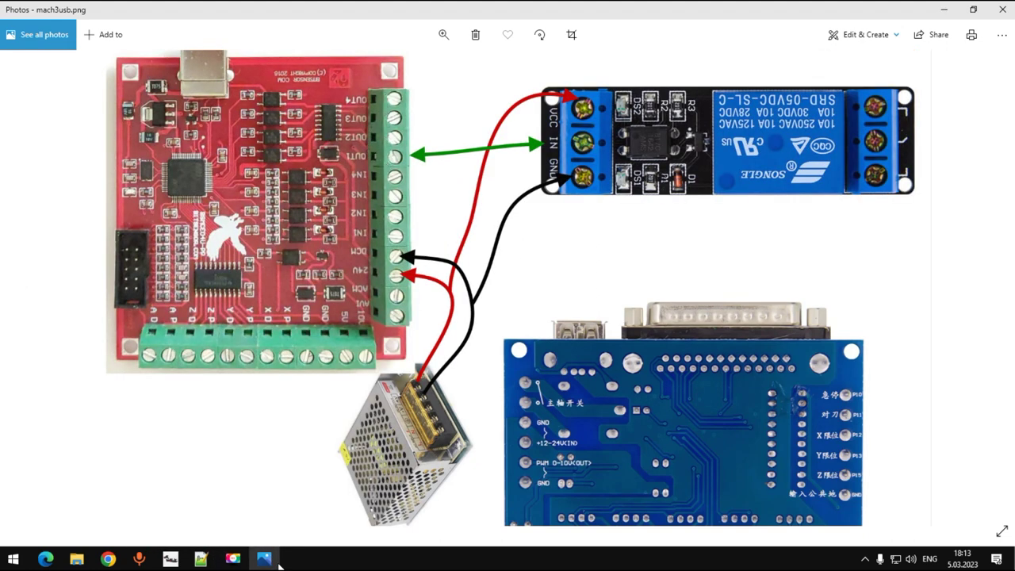
key(Right)
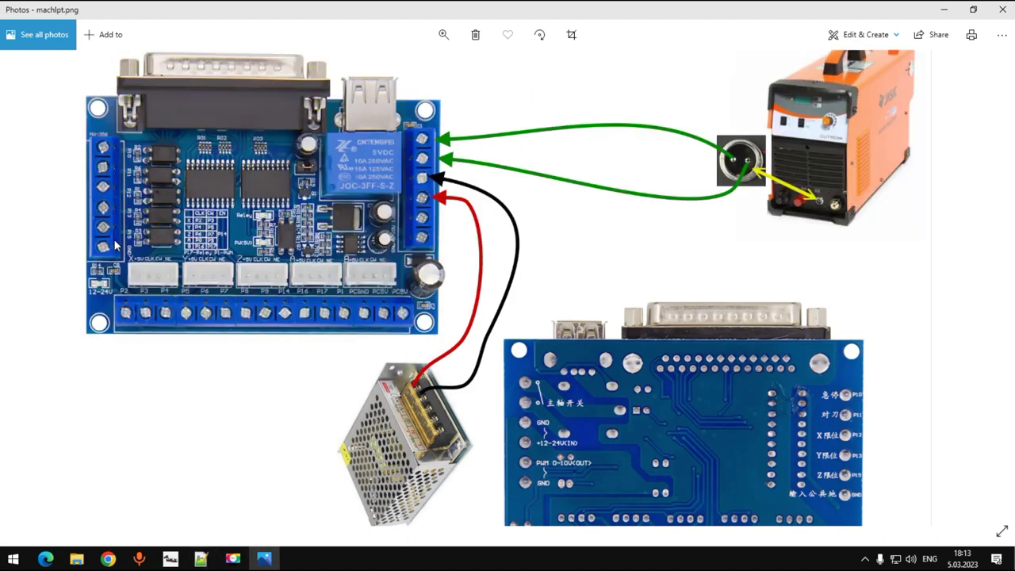
key(alt+Tab)
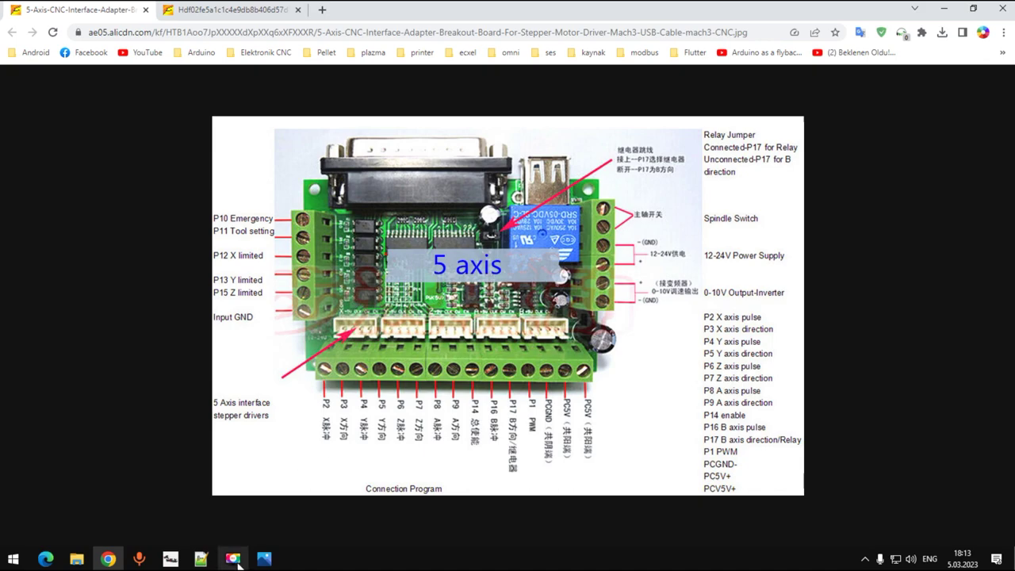
- Switch back to Mach3, go over the M3 and M4 relay output numbers in the spindle setup, and apply and confirm the configuration
click(170, 559)
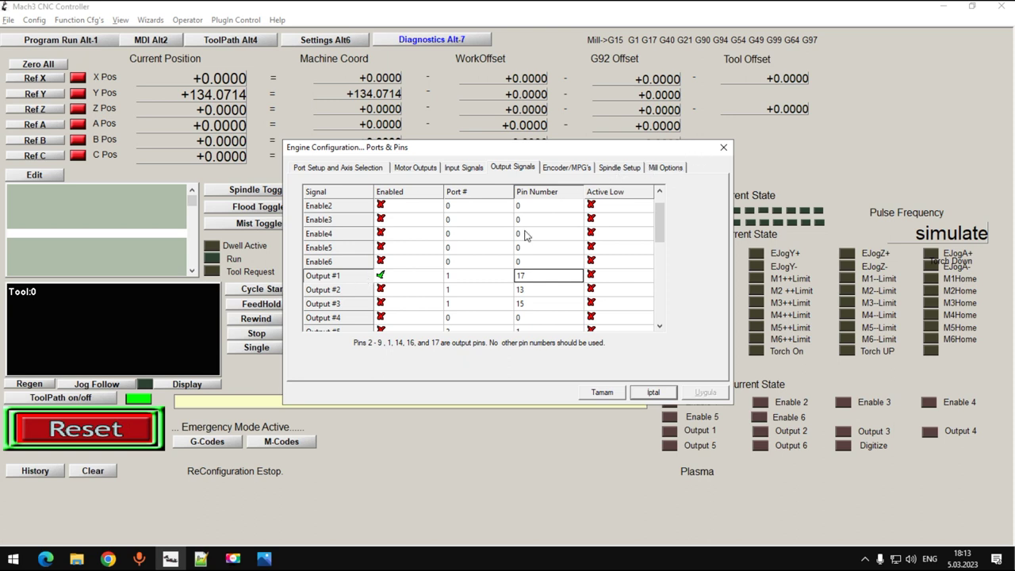
click(623, 169)
click(399, 216)
click(400, 228)
click(706, 394)
click(602, 393)
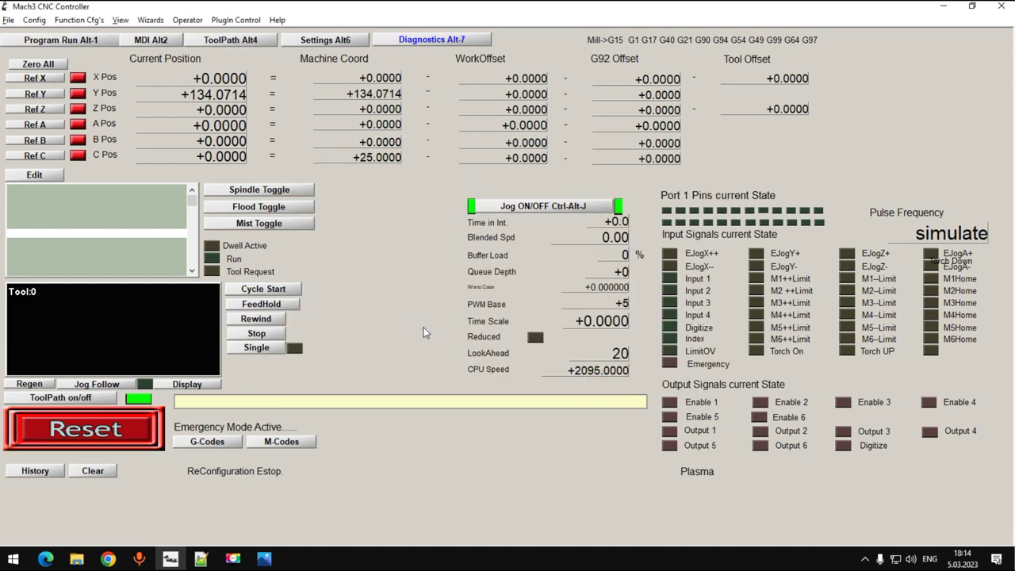
- Reopen the Ports & Pins configuration and disable Output #1 in the output signals
click(34, 19)
click(63, 47)
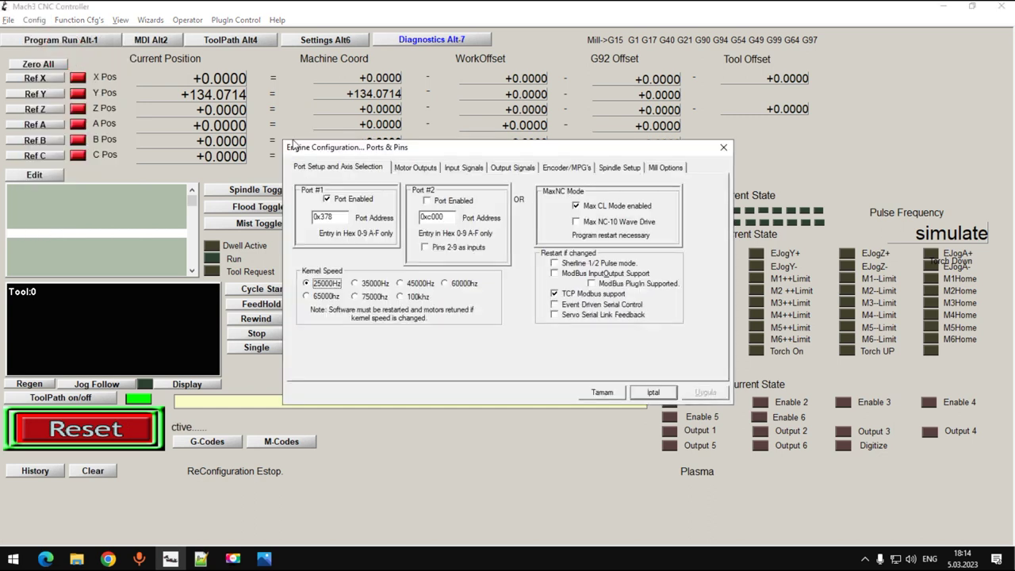
click(515, 168)
click(381, 303)
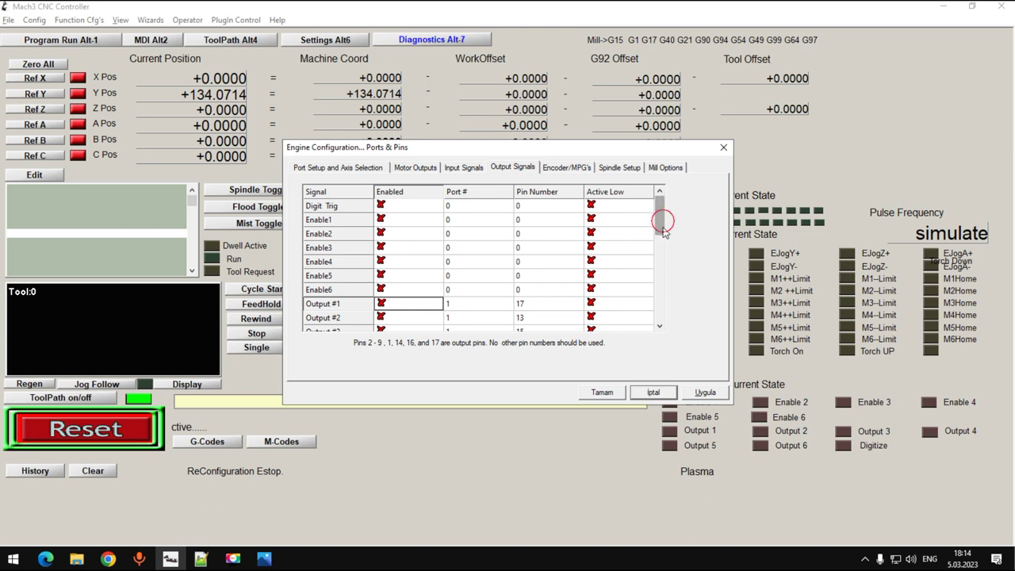
- Enable Output #4 with port number 1 and pin number 17, and apply the settings
drag(663, 230, 663, 250)
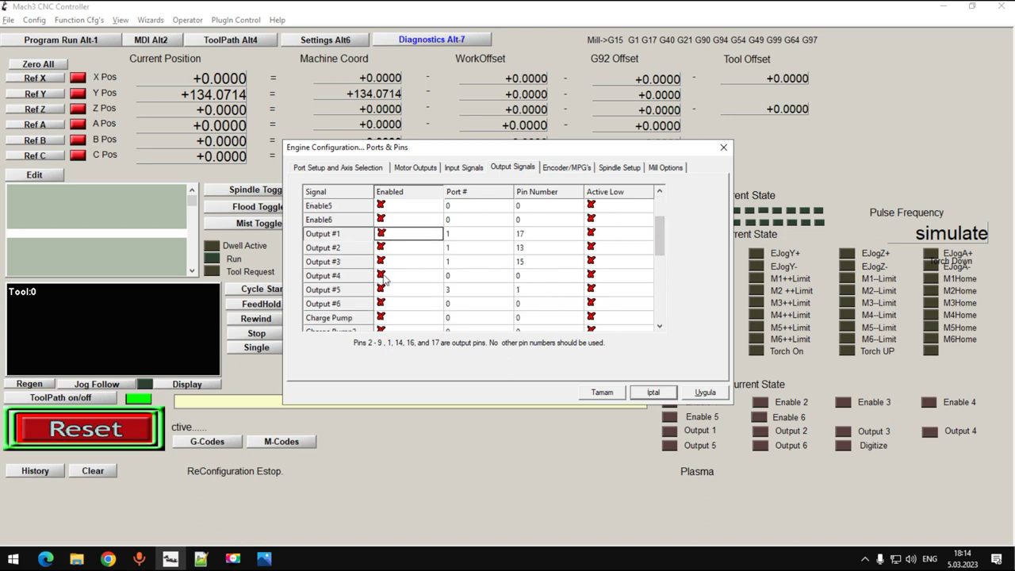
click(381, 276)
click(449, 279)
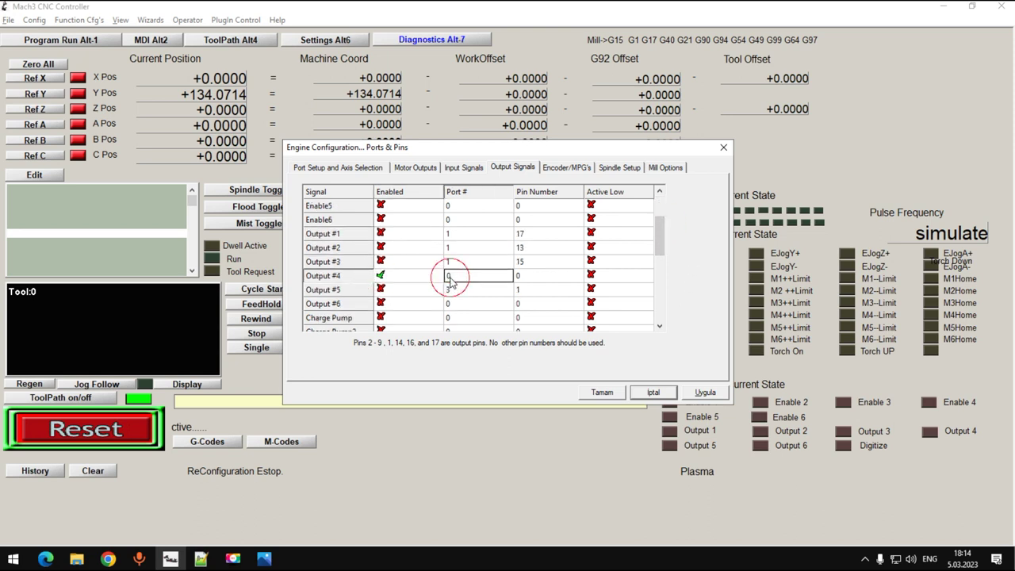
text(1)
click(528, 278)
text(17)
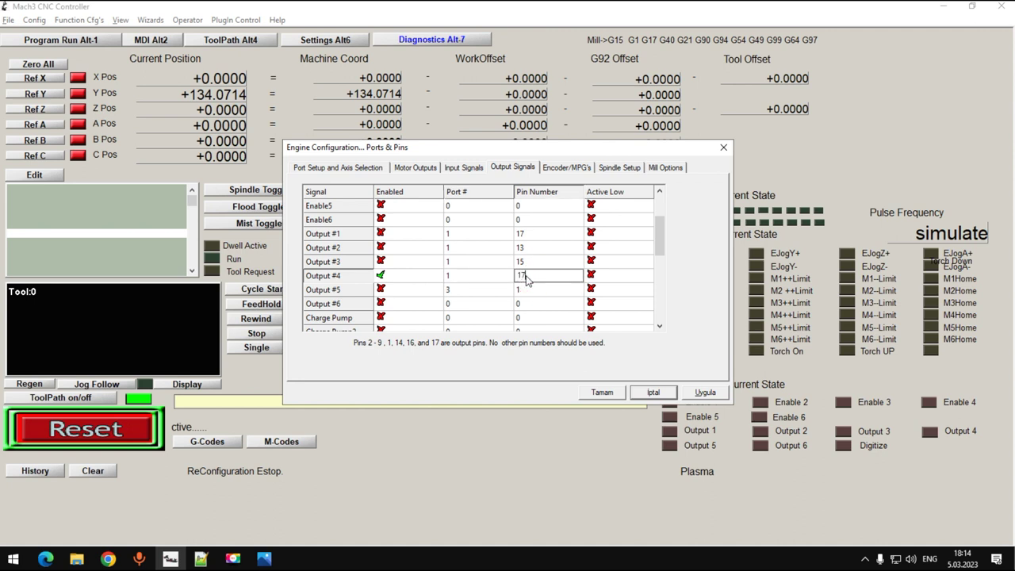
click(705, 392)
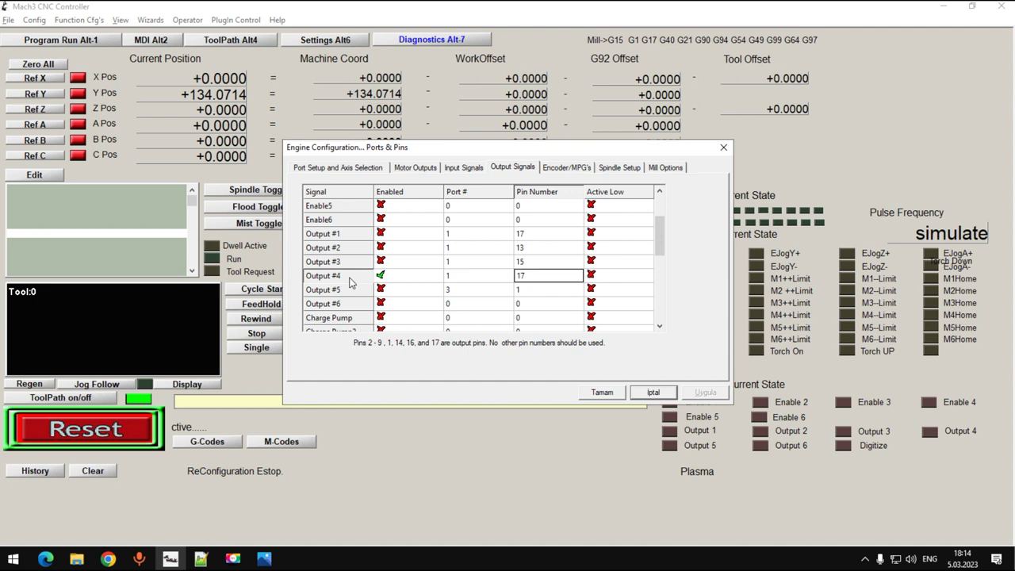
- Set the clockwise (M3) and CCW (M4) relay outputs to 4 in the spindle setup and apply the settings
click(619, 167)
double_click(402, 215)
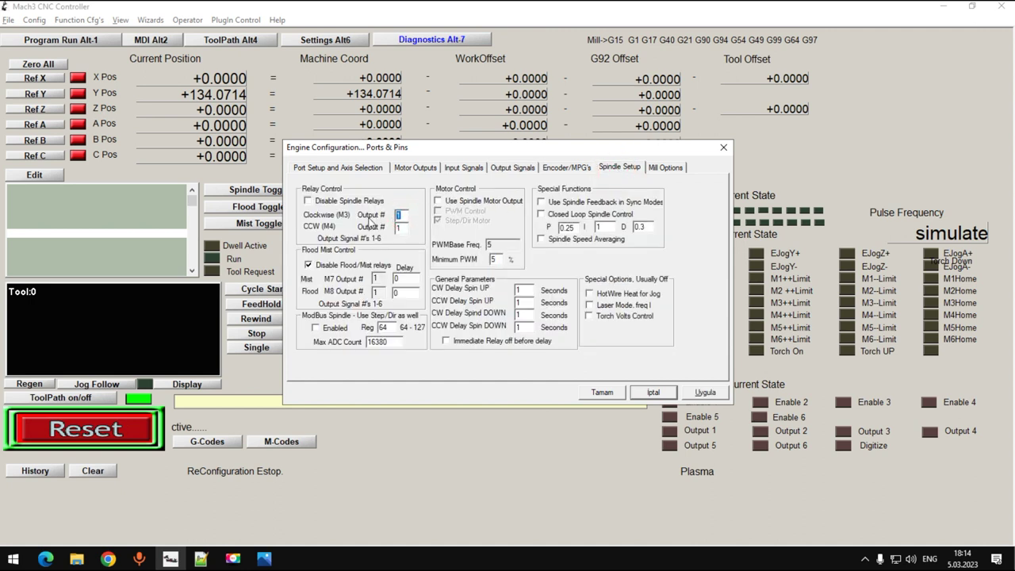
double_click(402, 227)
click(705, 392)
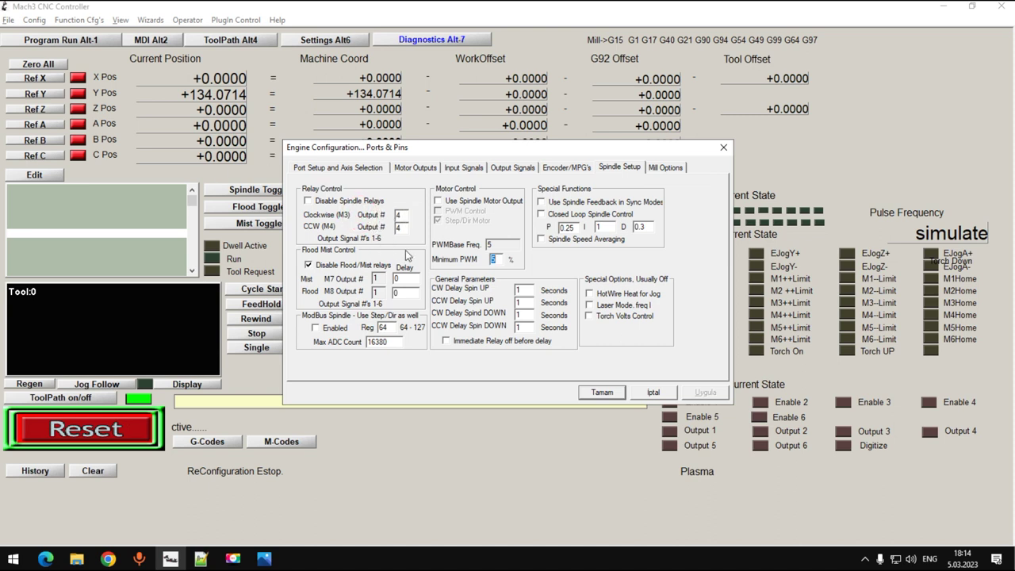
- Review the pin number of Output #4 in the output signals and compare it with the machlpt.png wiring diagram in Photos
click(513, 168)
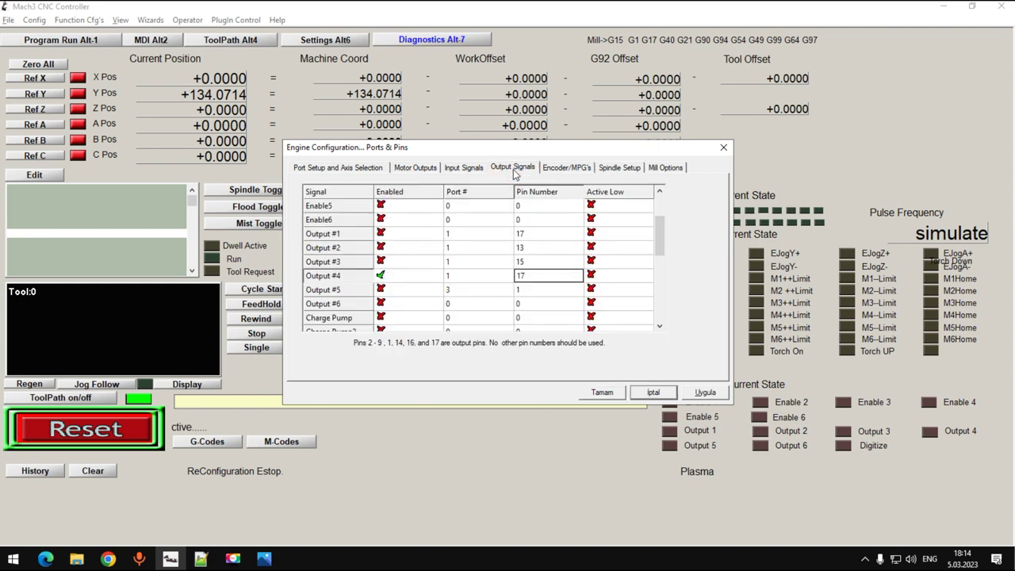
double_click(530, 278)
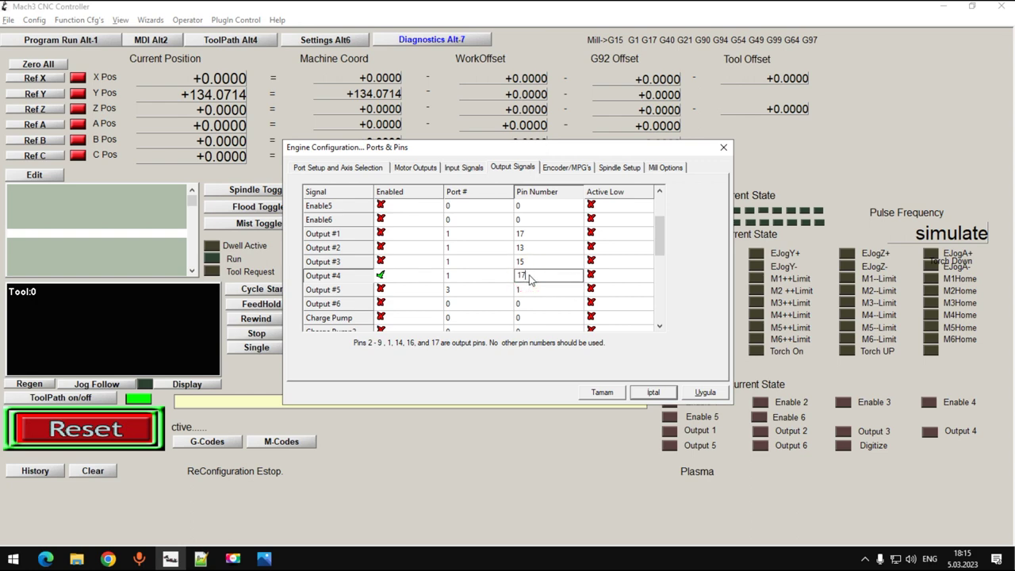
click(264, 558)
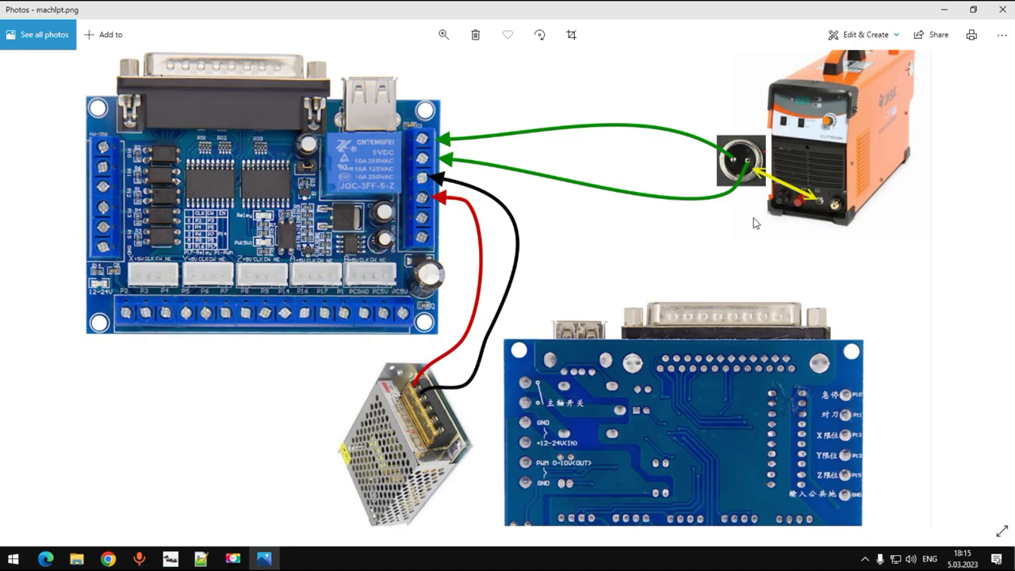
- Switch back to Mach3, disable Output #4, enable Output #1 in the output signals, and apply the settings
click(181, 555)
double_click(380, 275)
double_click(381, 233)
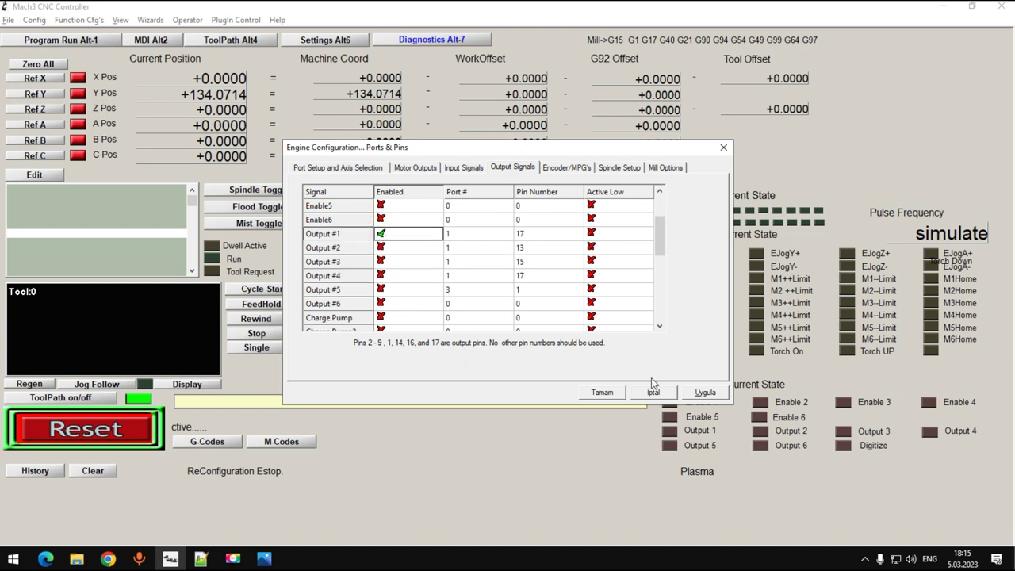
click(710, 392)
- Set the clockwise (M3) and CCW (M4) relay outputs to 1 in the spindle setup and confirm the configuration
click(619, 167)
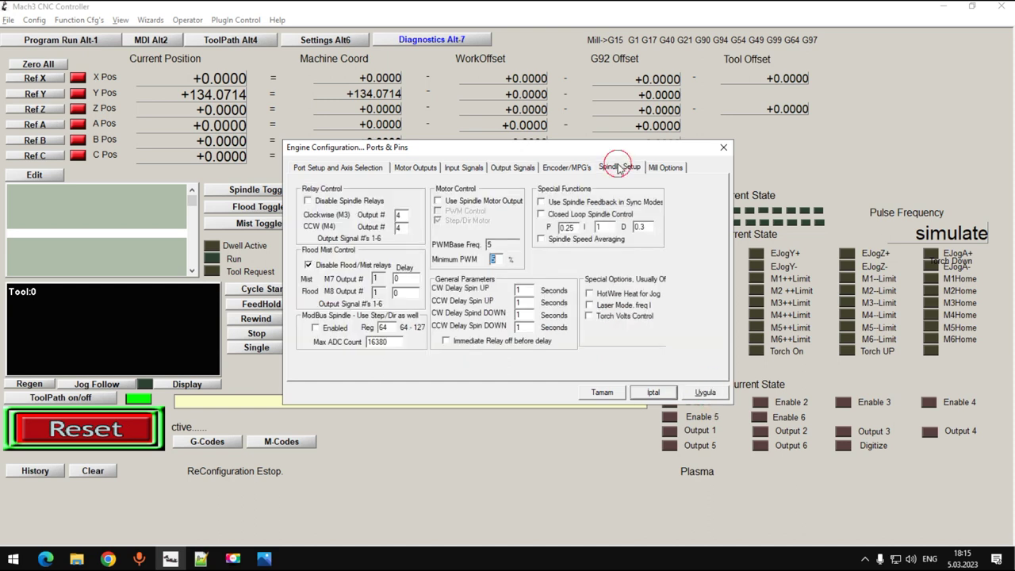
double_click(399, 215)
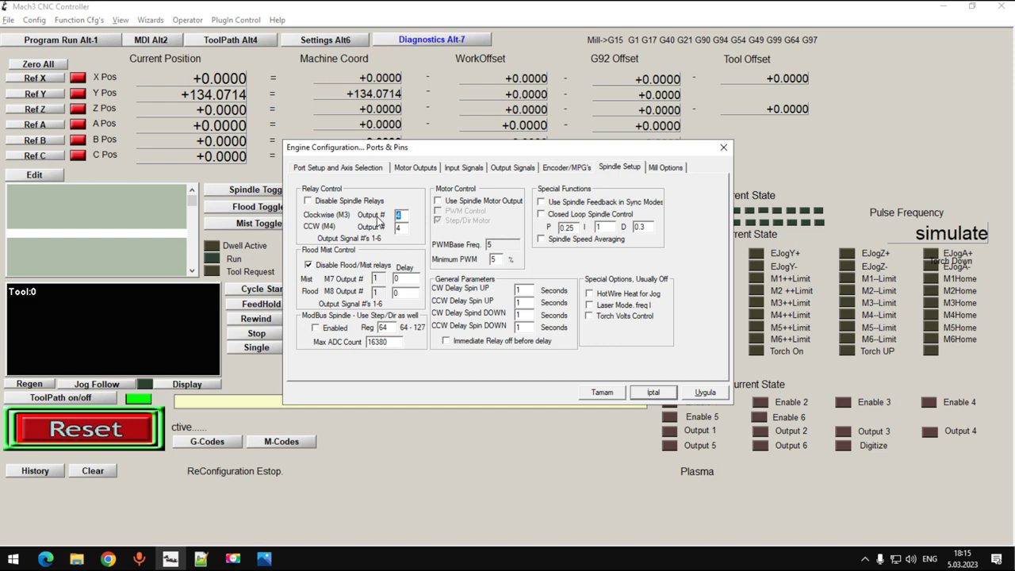
text(1)
key(Return)
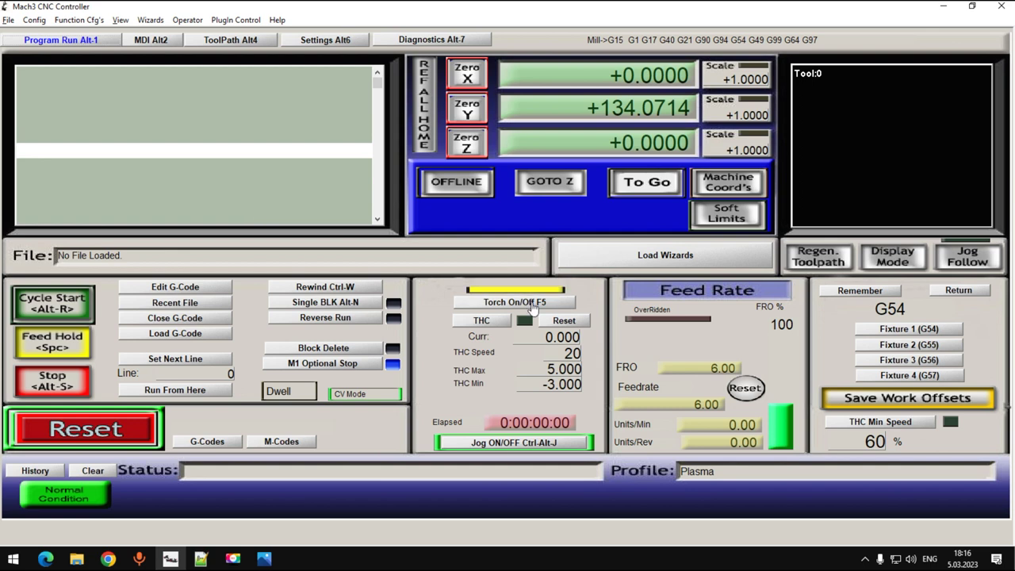
- Toggle the torch off and on from the program run screen and check the Output 1 indicator in the diagnostics
click(500, 308)
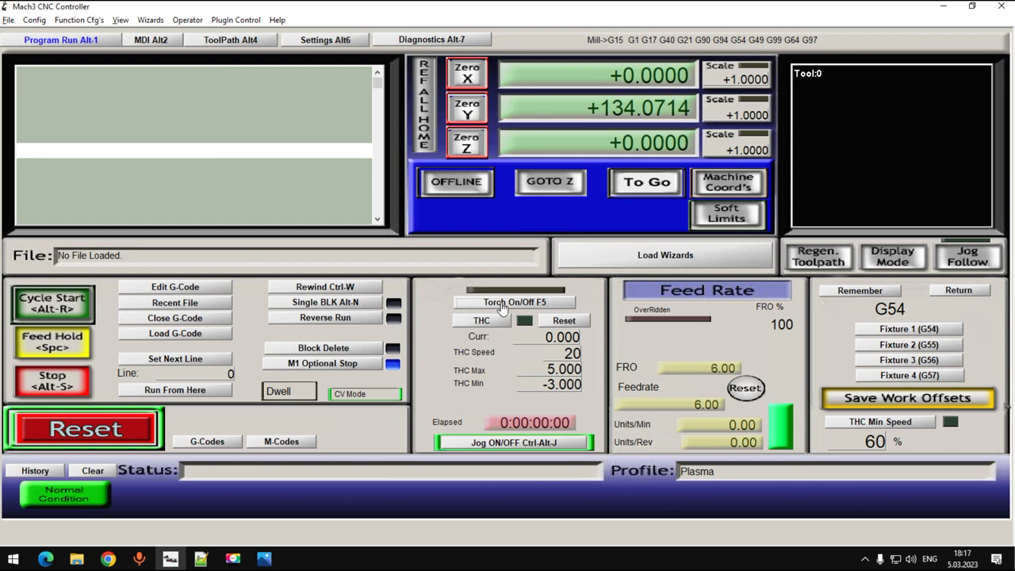
click(501, 302)
click(427, 42)
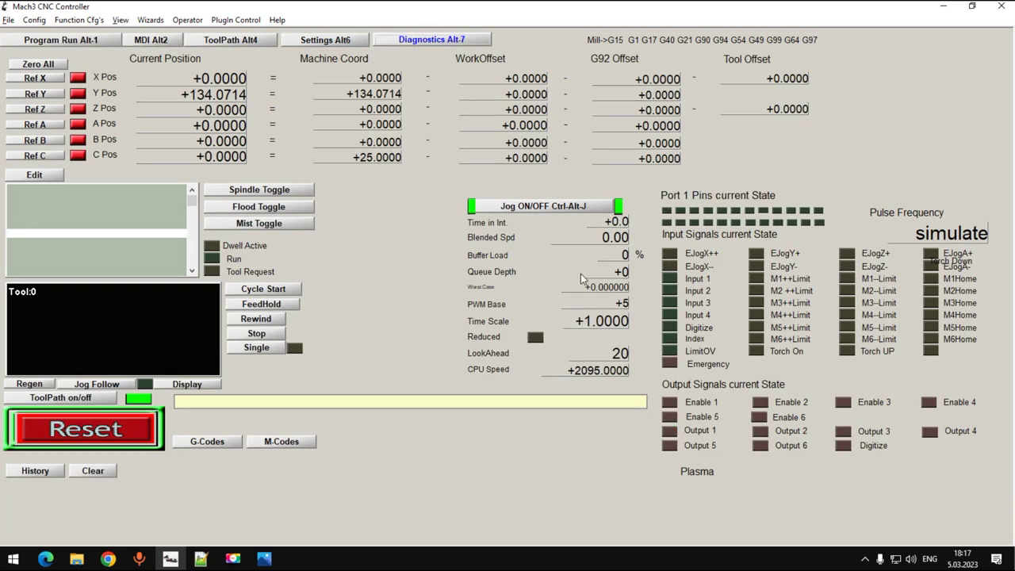
click(670, 430)
click(669, 430)
- Reopen the Ports & Pins configuration, enable Output #4, disable Output #1 in the output signals, and apply the settings
click(34, 20)
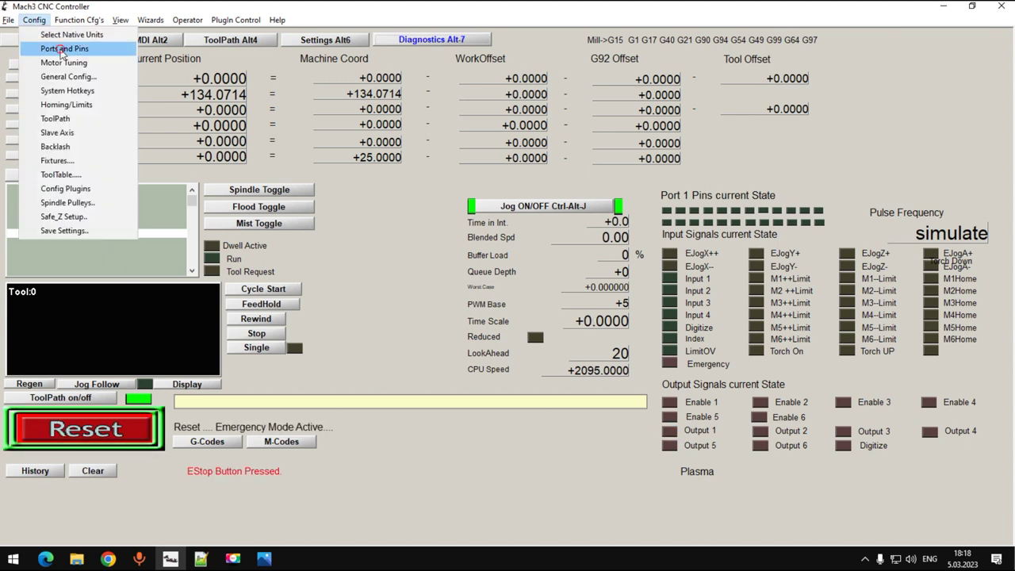
click(48, 46)
click(563, 167)
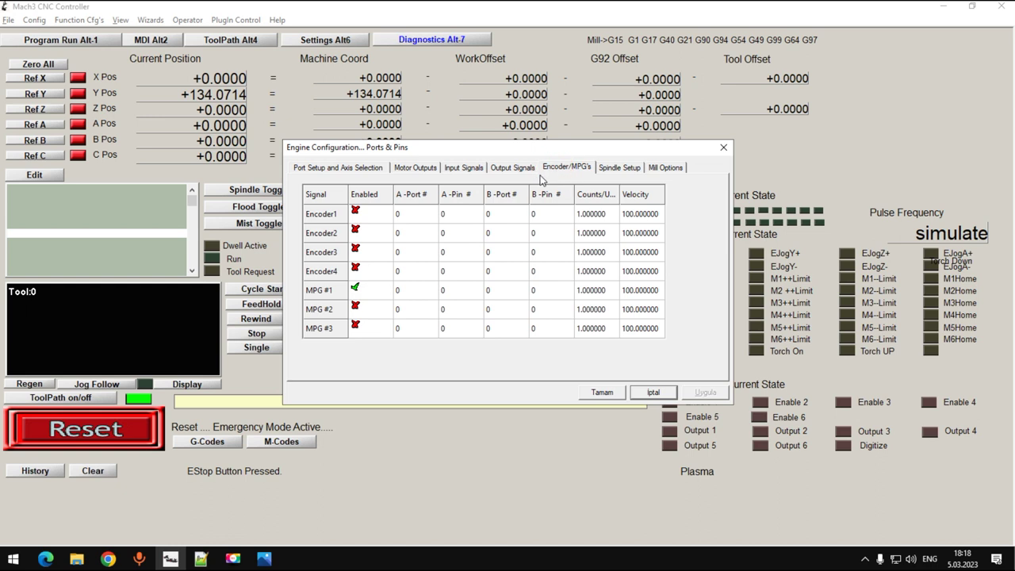
click(513, 168)
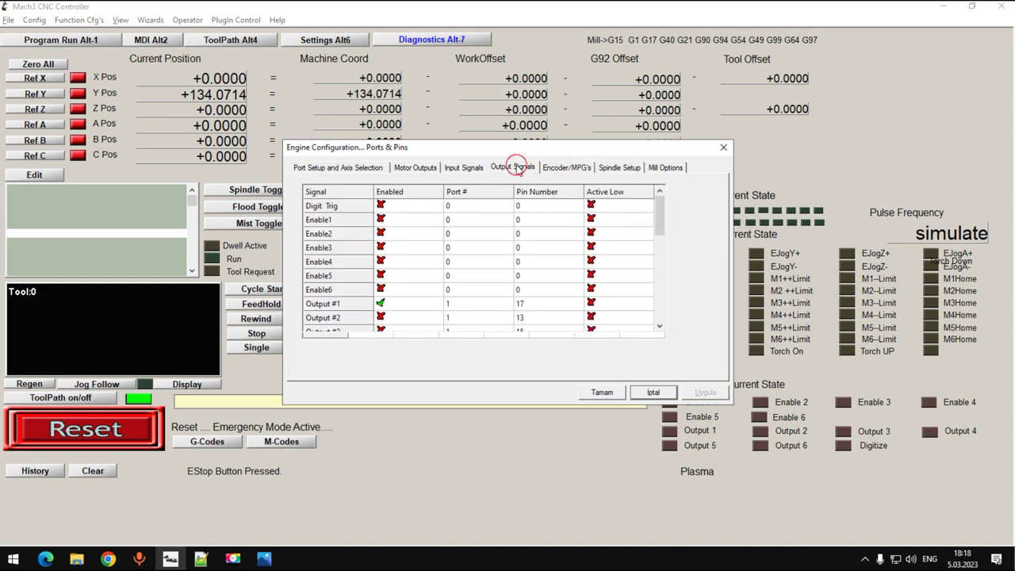
scroll(662, 229, down, 1)
click(382, 289)
click(382, 248)
click(704, 393)
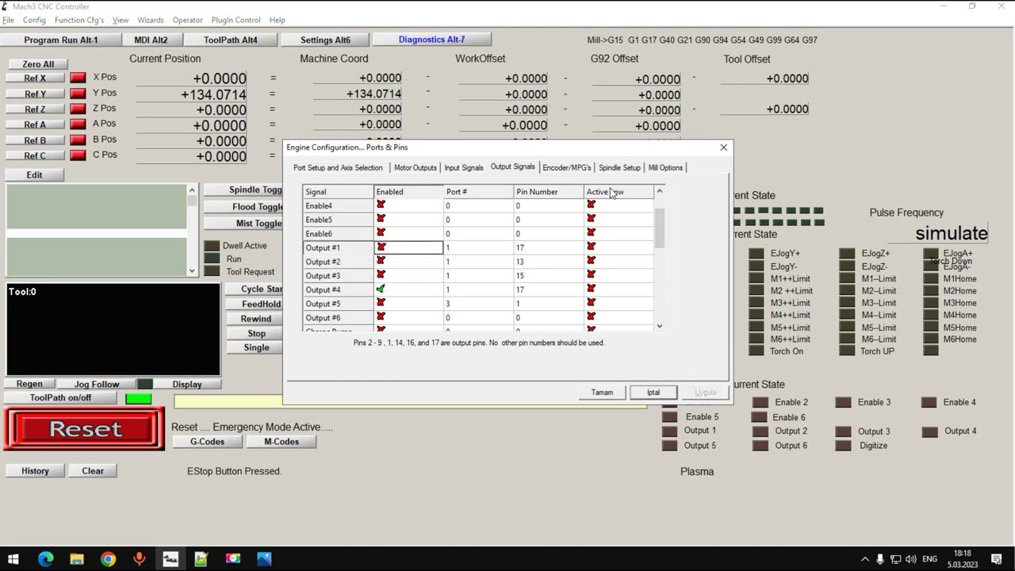
- Change both spindle relay outputs, M3 and M4, to output number 4 and confirm the configuration
click(620, 167)
double_click(405, 216)
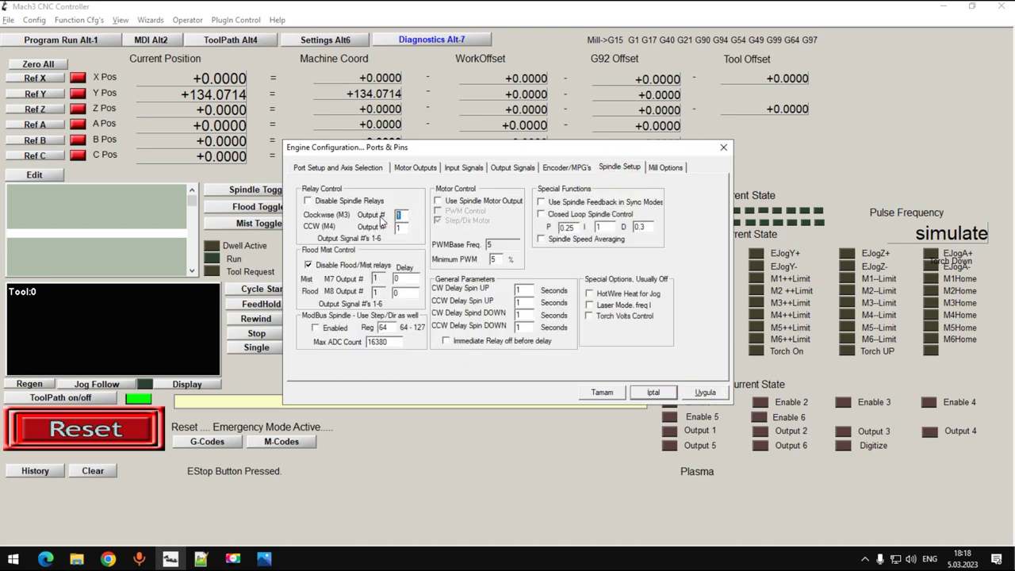
key(Tab)
click(602, 391)
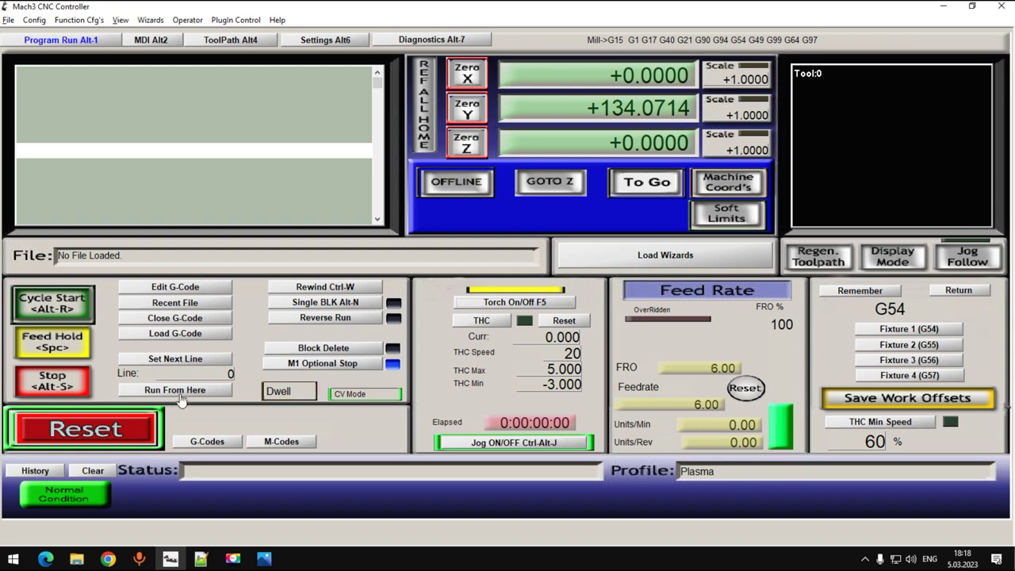
- Check the Output 4 indicator in the diagnostics and reset the controller
click(429, 41)
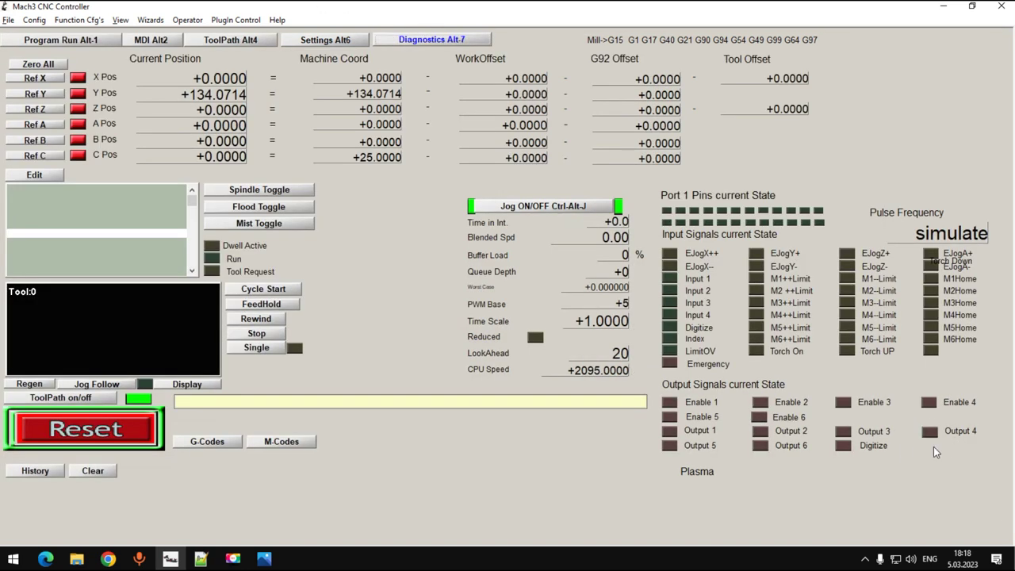
click(127, 413)
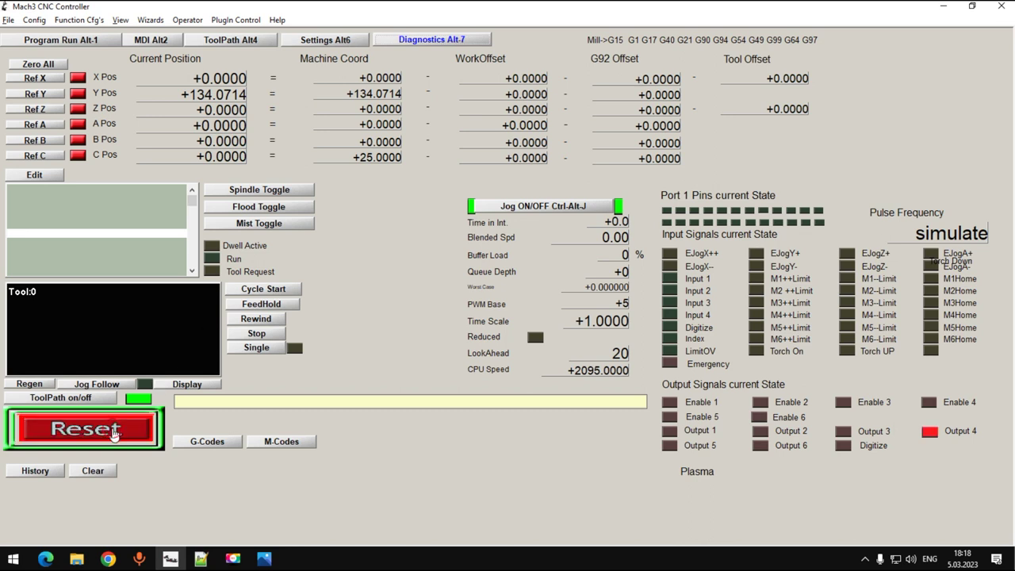
- Open the Ports & Pins output signals again, disable Output #4, enable Output #1, and apply the change
click(34, 20)
click(57, 50)
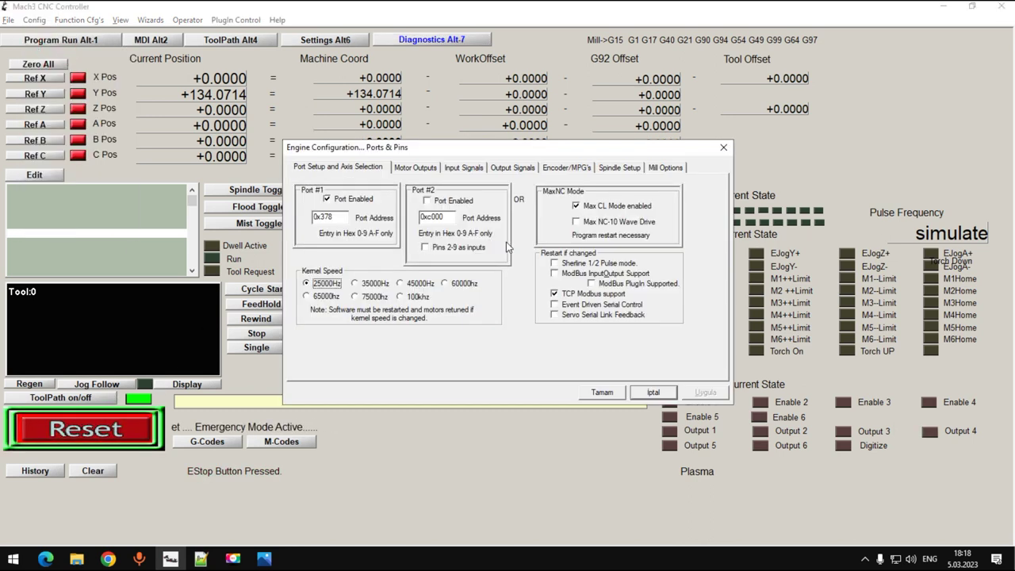
click(521, 168)
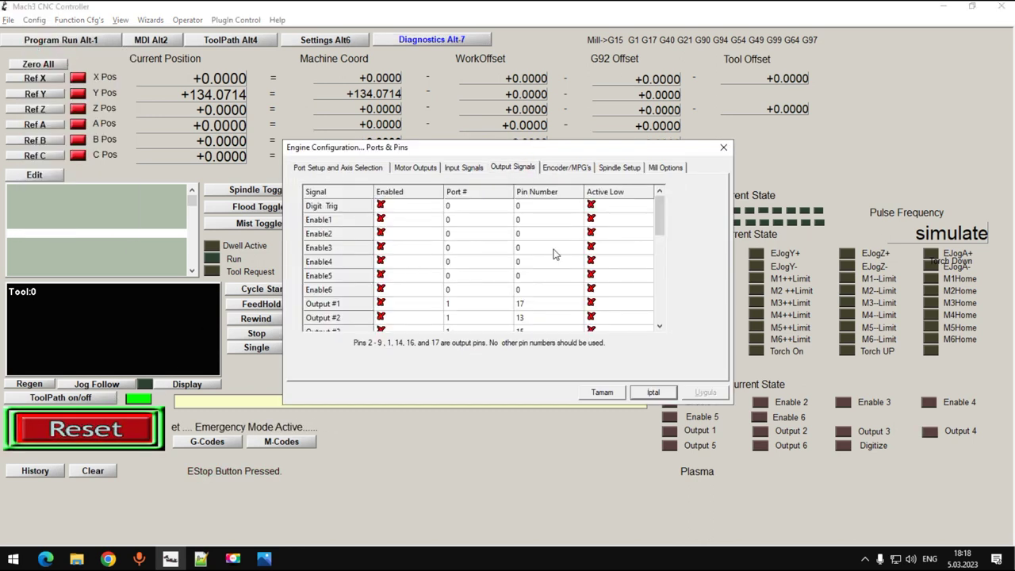
drag(662, 222, 663, 248)
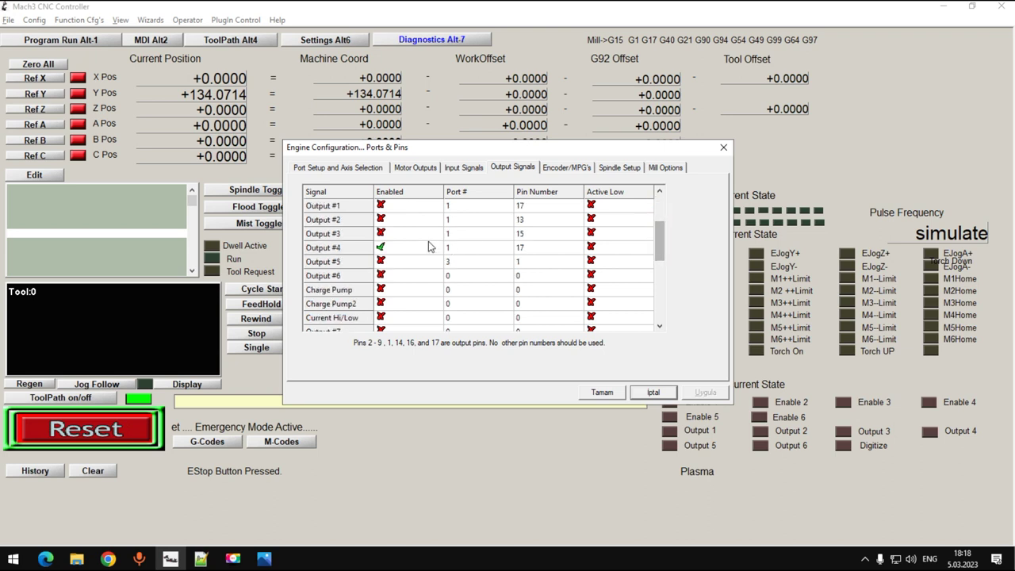
click(381, 248)
click(382, 206)
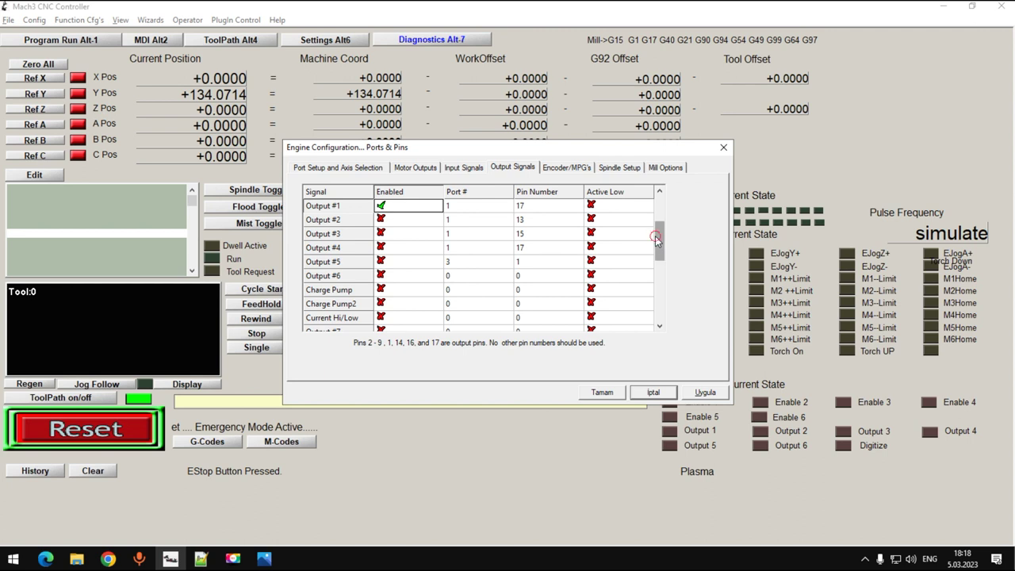
drag(655, 235, 656, 228)
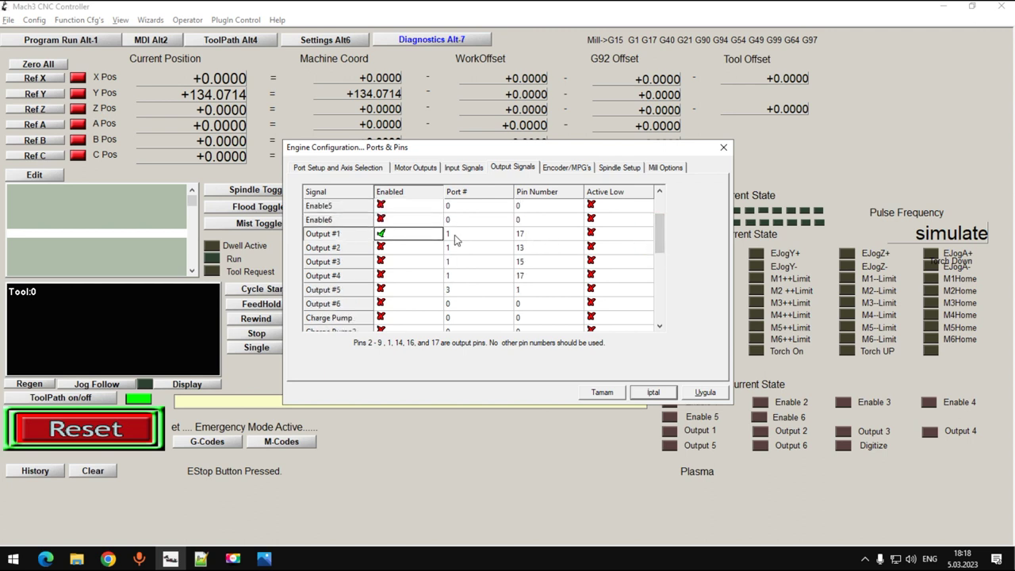
click(705, 392)
- Go over the M3 relay output number in the spindle setup, keep it at 4, and apply and confirm the configuration
click(609, 170)
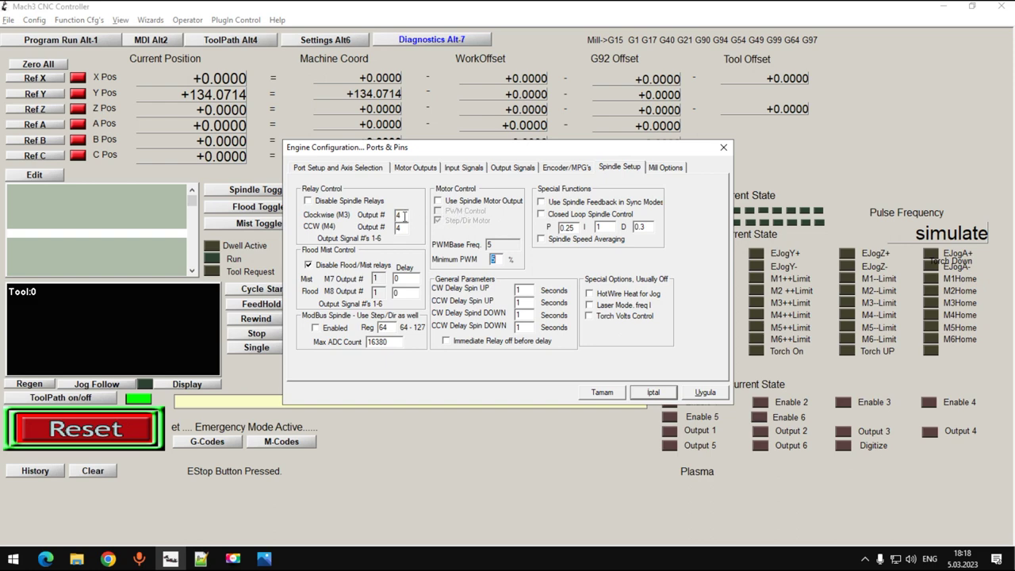
double_click(406, 215)
click(705, 392)
click(601, 391)
- Switch the torch on from the program run screen and check the Output 1 and Output 4 indicators in the diagnostics
click(87, 41)
click(476, 305)
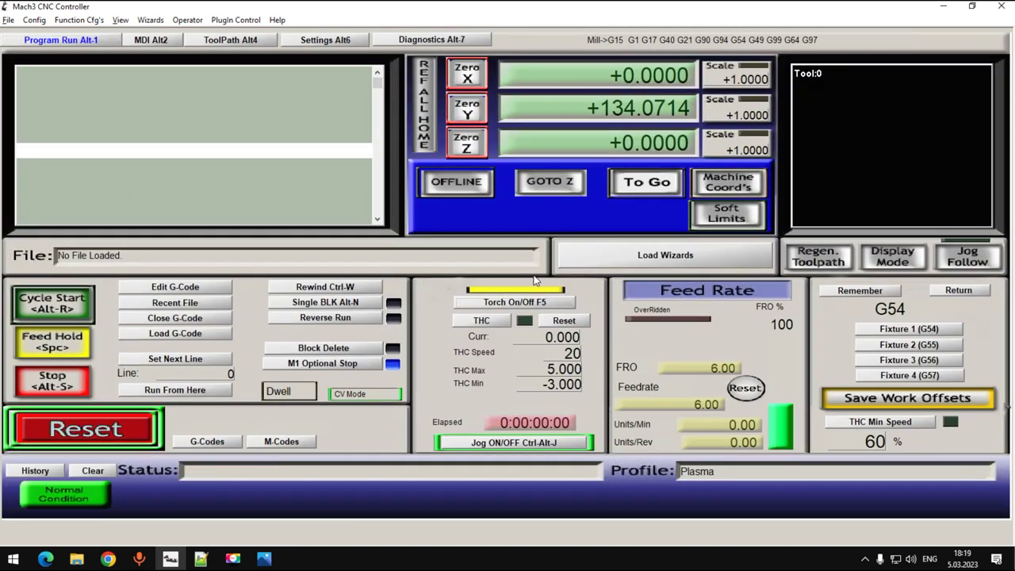
click(421, 41)
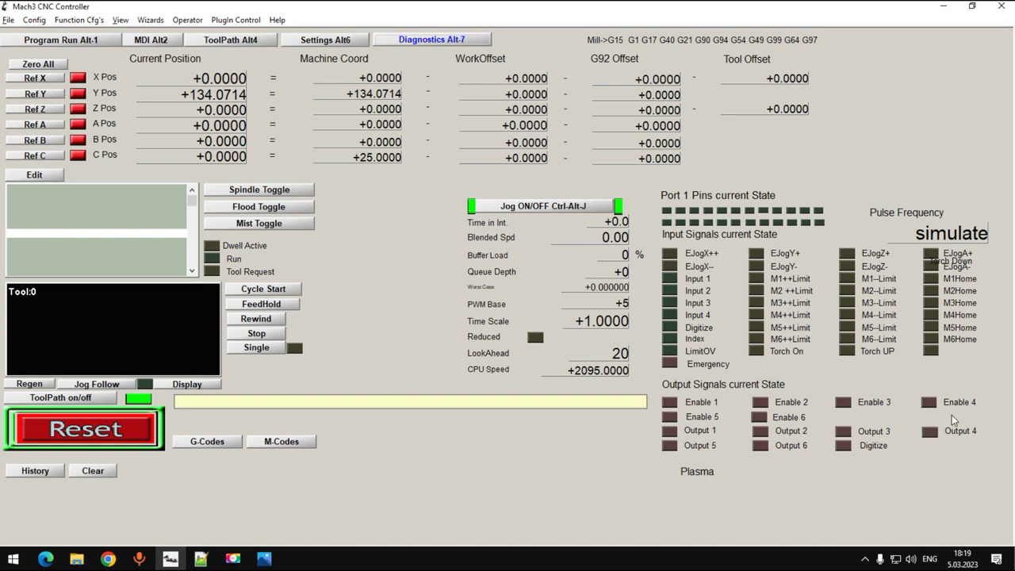
click(90, 40)
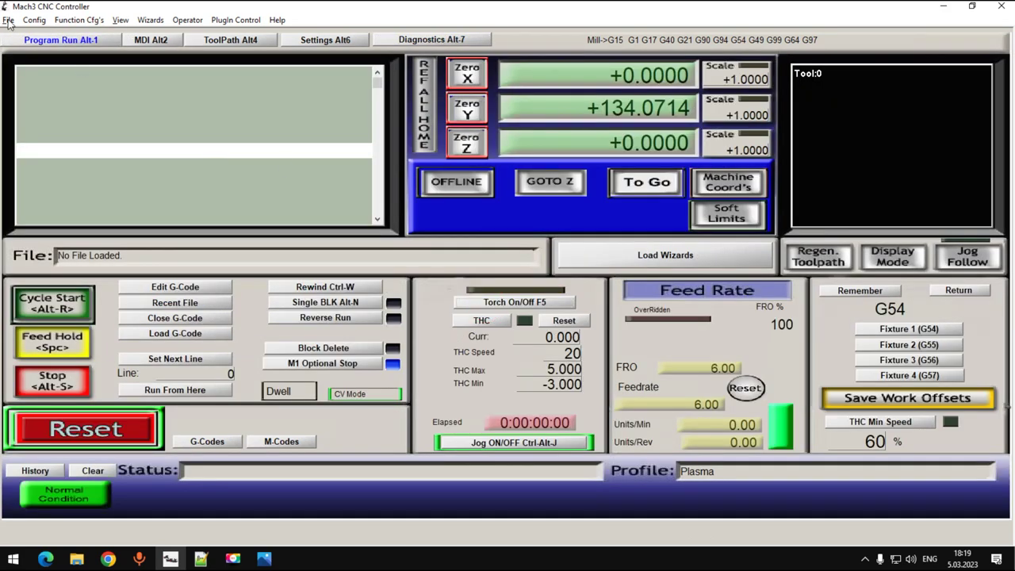
- Reopen Ports & Pins, review Output #1 in the output signals, set the M3 and M4 relay outputs to 1, and apply
click(34, 20)
click(47, 50)
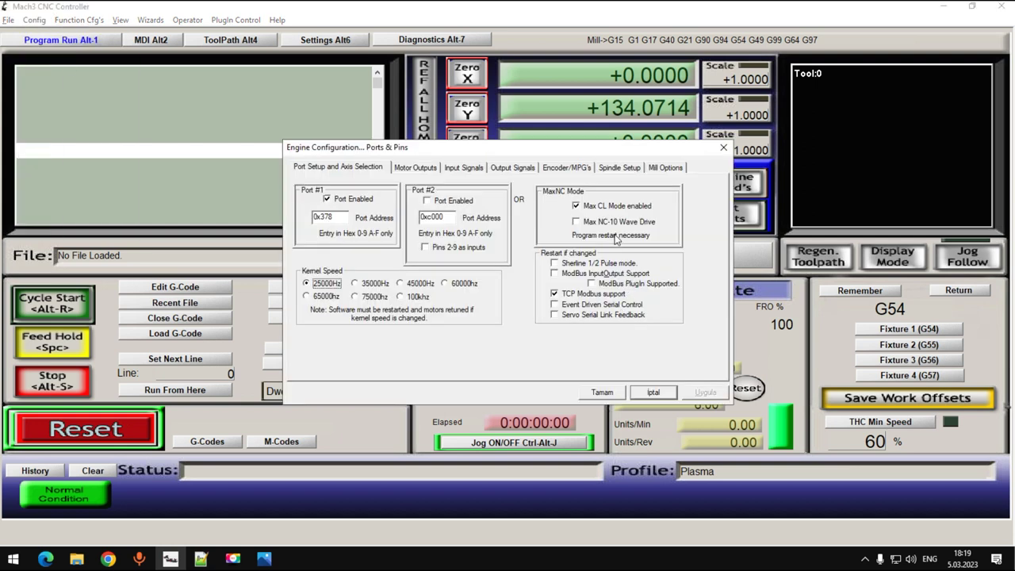
click(512, 167)
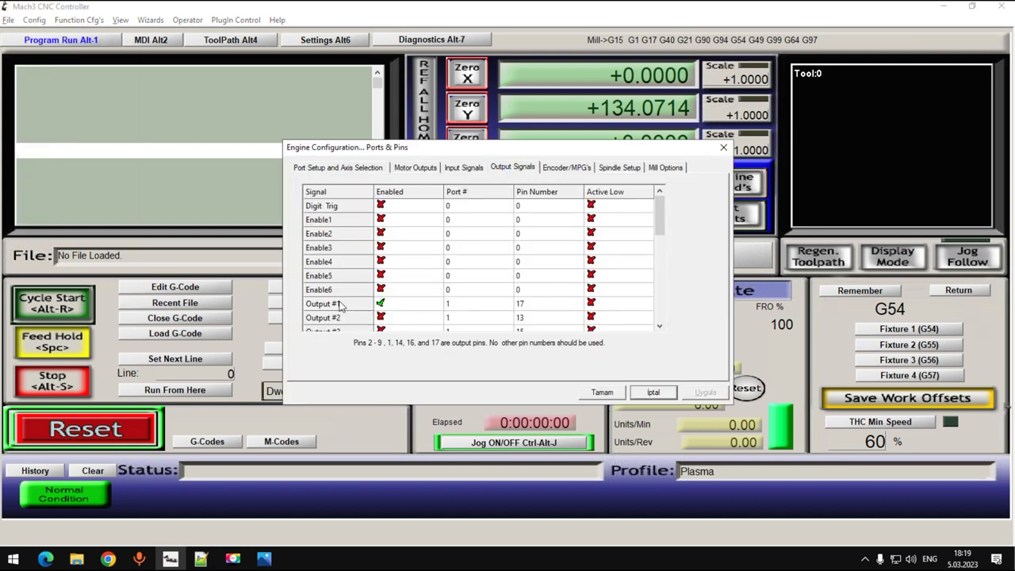
click(617, 168)
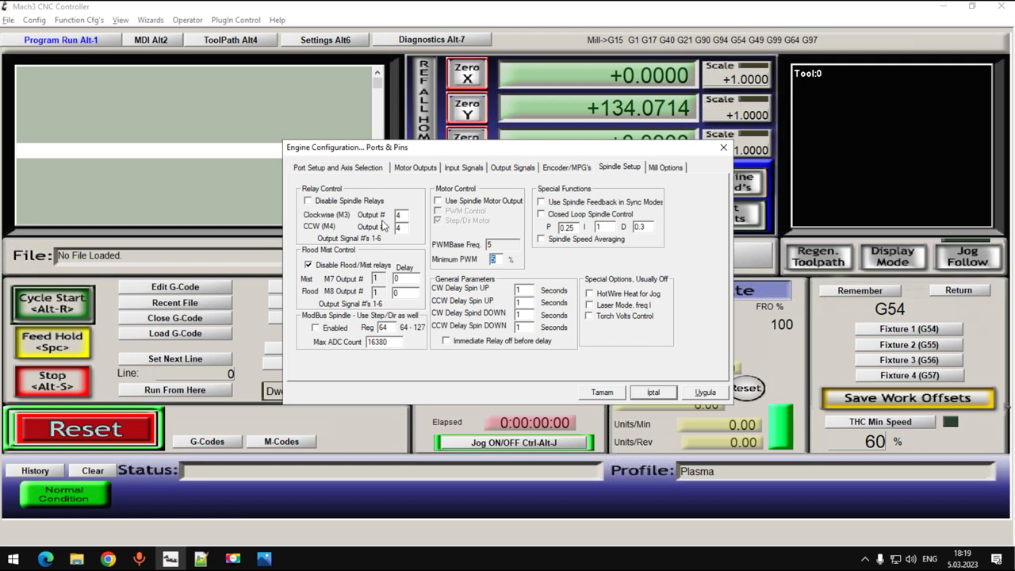
double_click(399, 214)
text(1)
key(Tab)
click(705, 392)
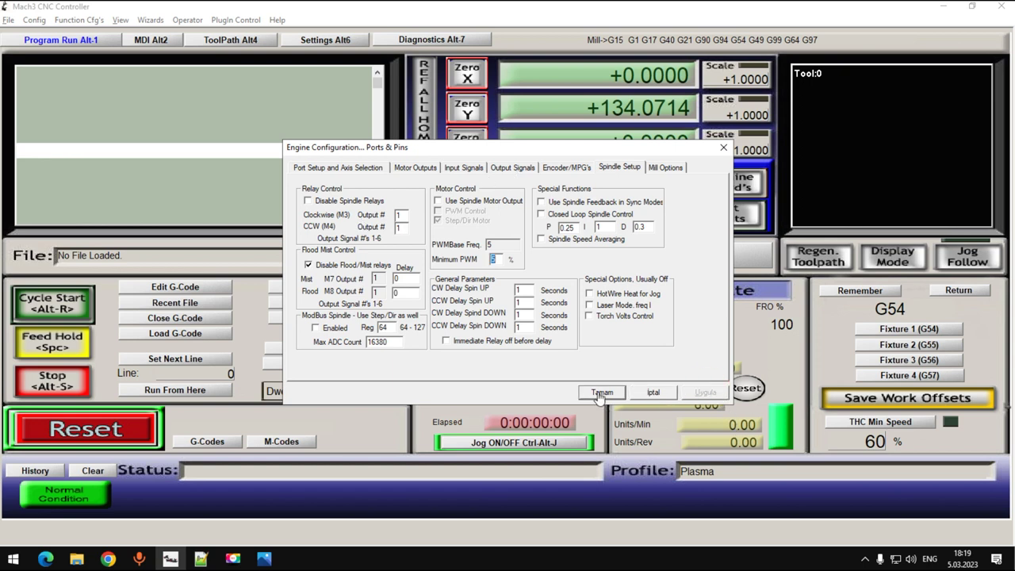
- Cross-check Output #1's port and pin against the M3 and M4 relay output numbers, and apply and confirm the configuration
click(508, 169)
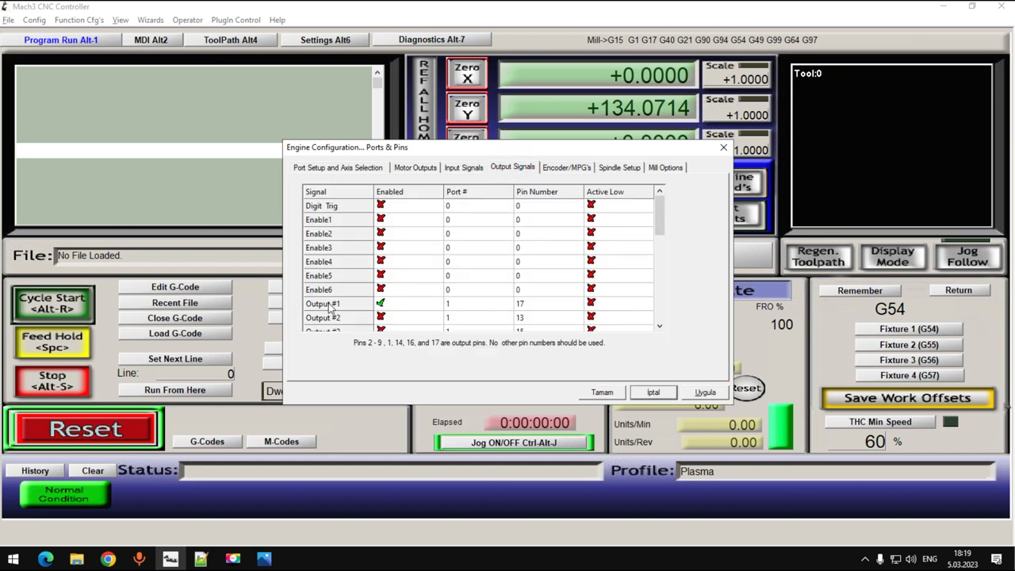
click(618, 168)
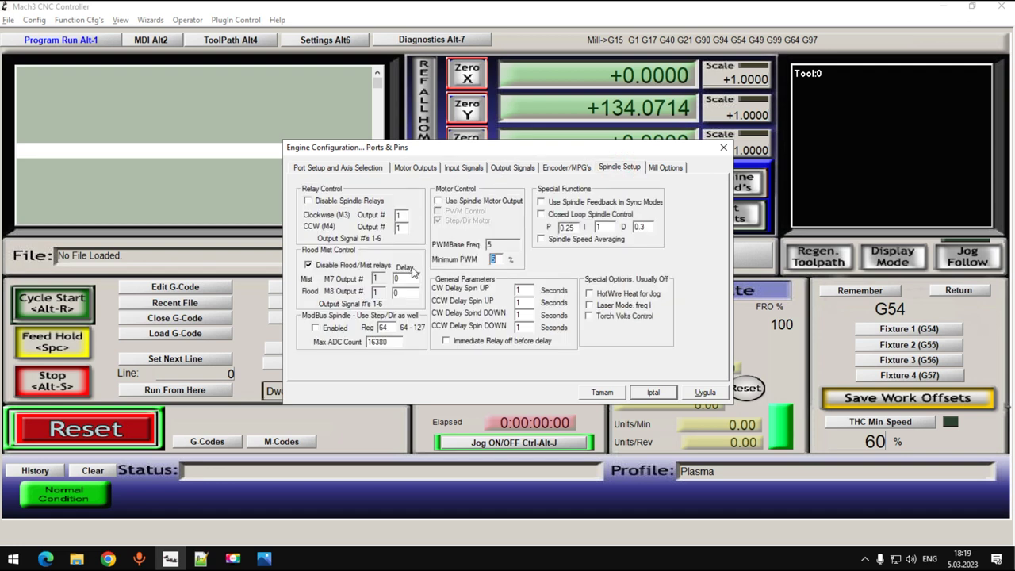
click(400, 227)
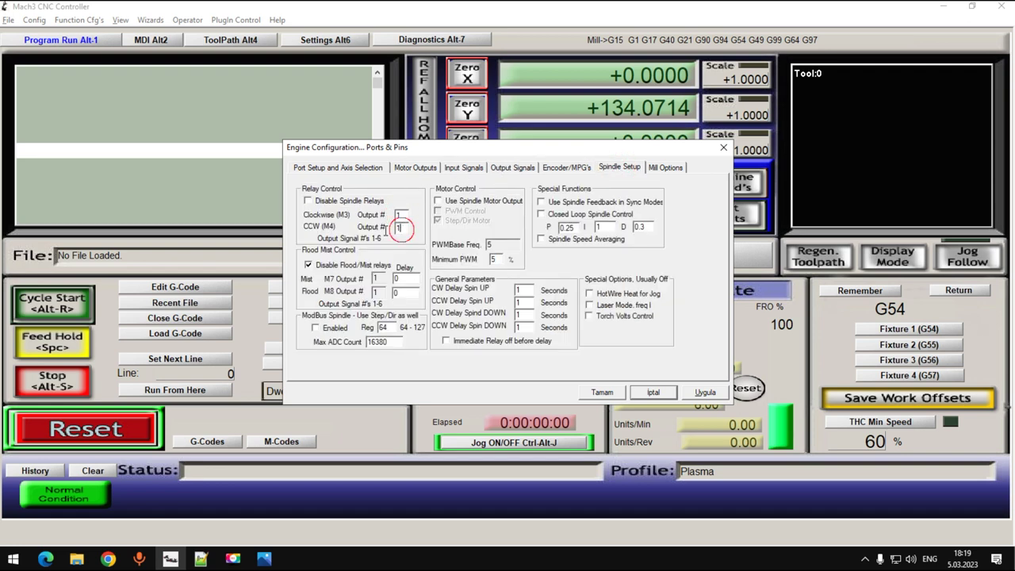
click(523, 169)
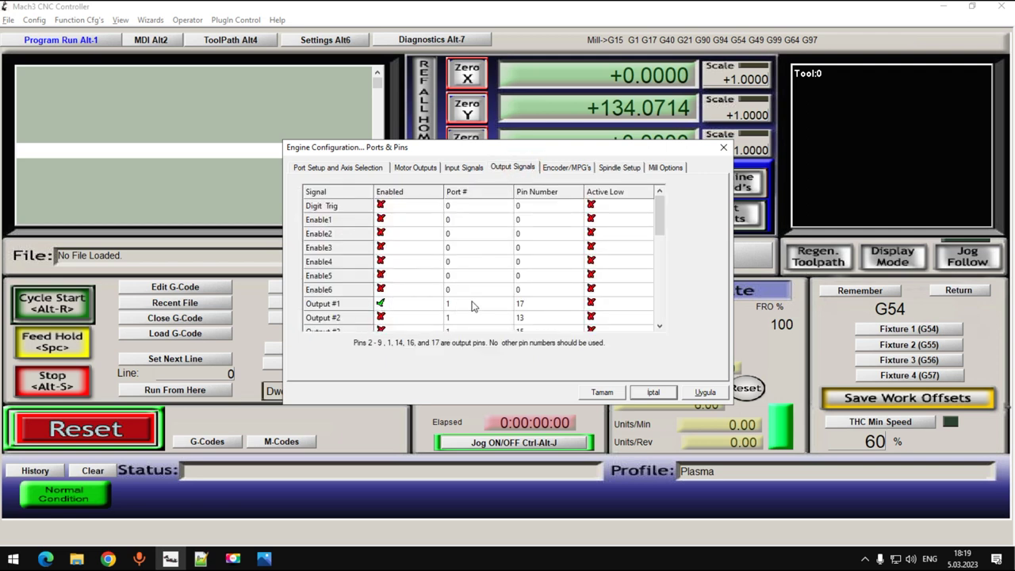
click(524, 308)
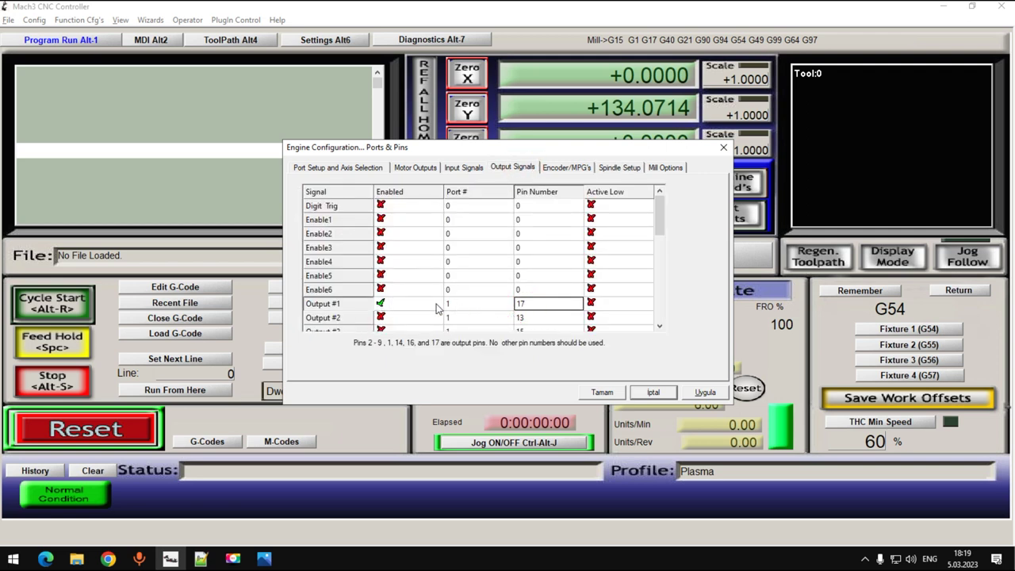
click(618, 168)
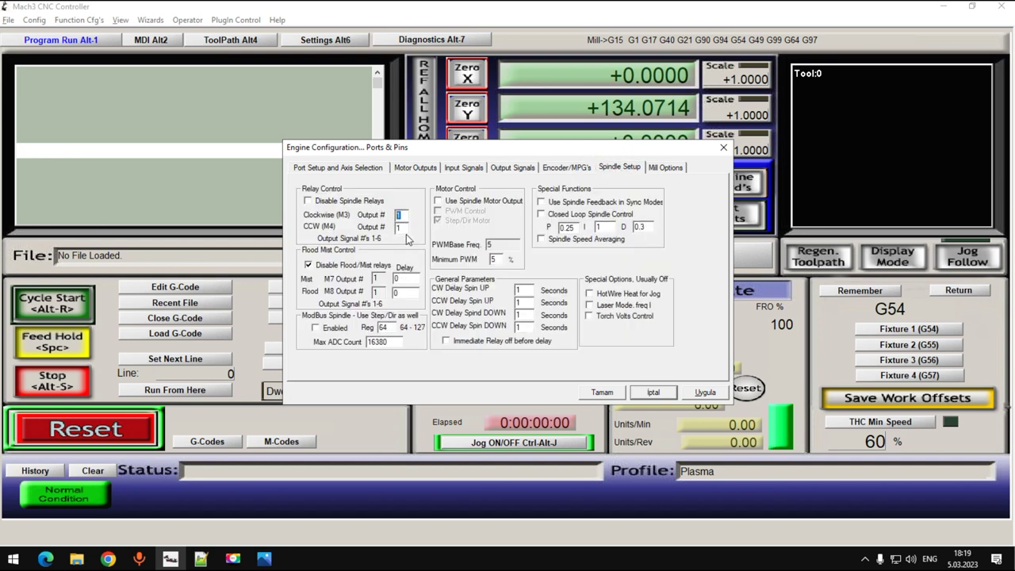
click(706, 393)
click(602, 393)
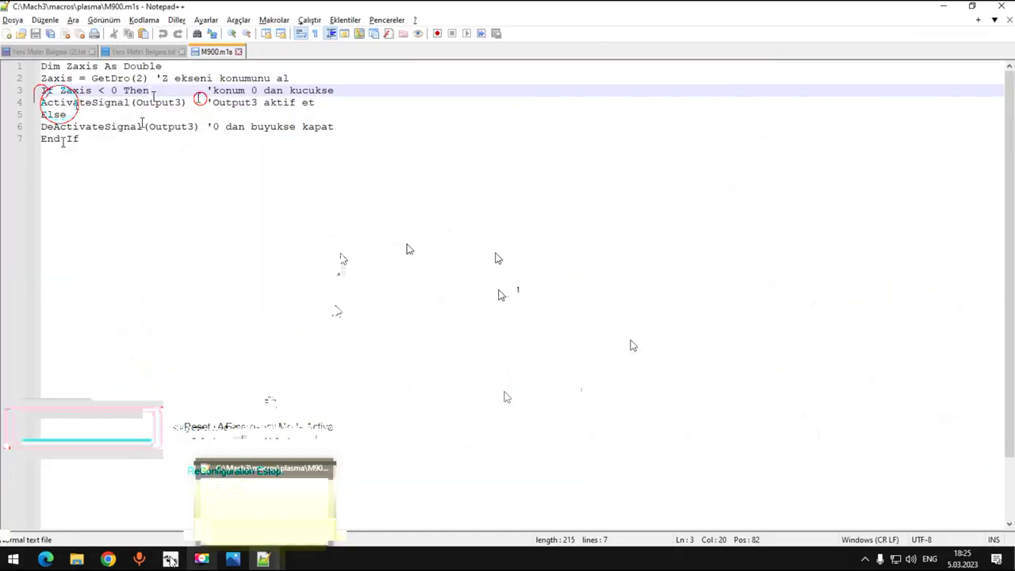